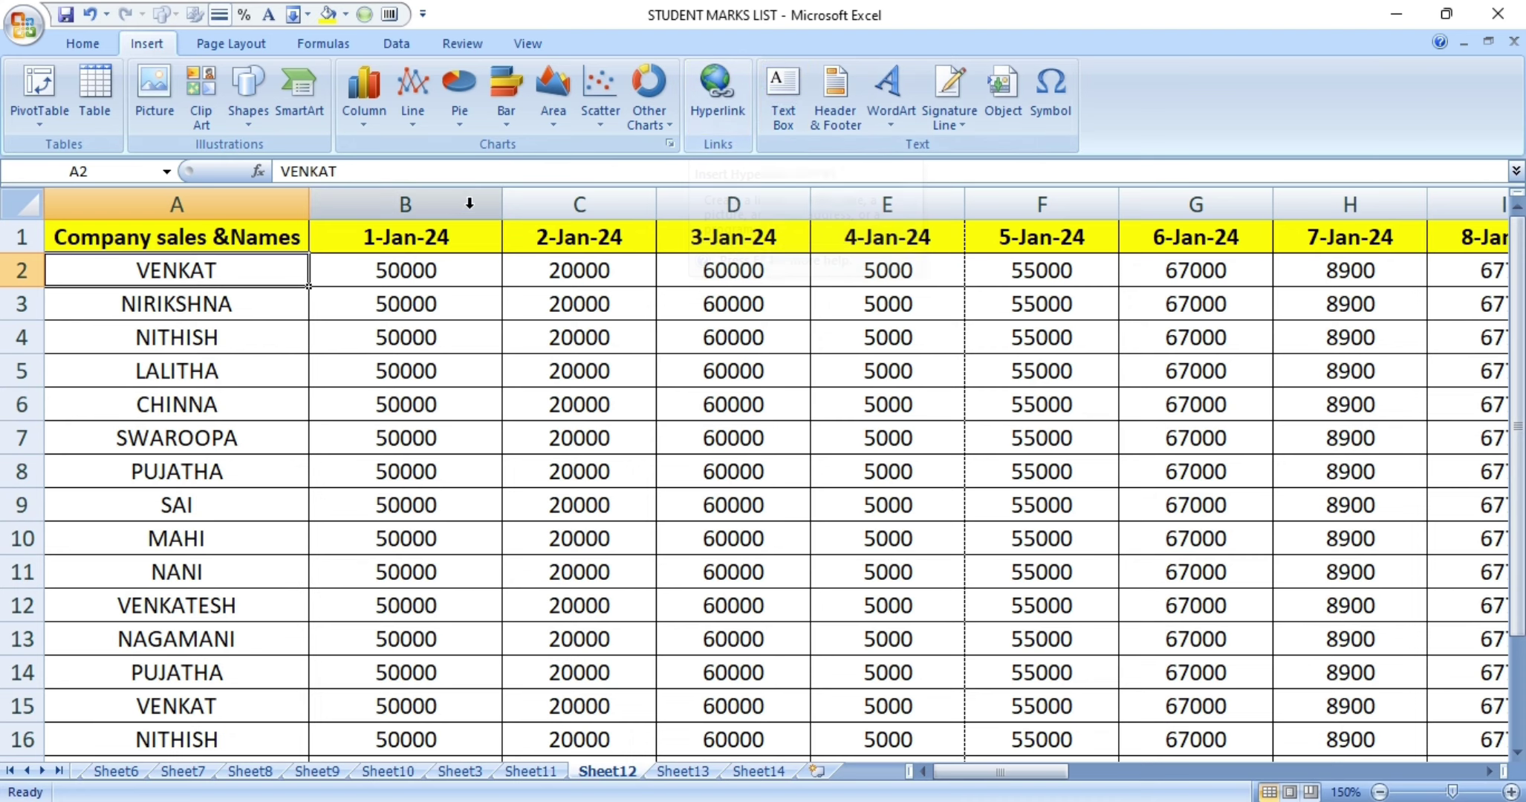
Link VENKAT in A2 to the NITHISH.jpg picture on the Desktop.
left_click(240, 304)
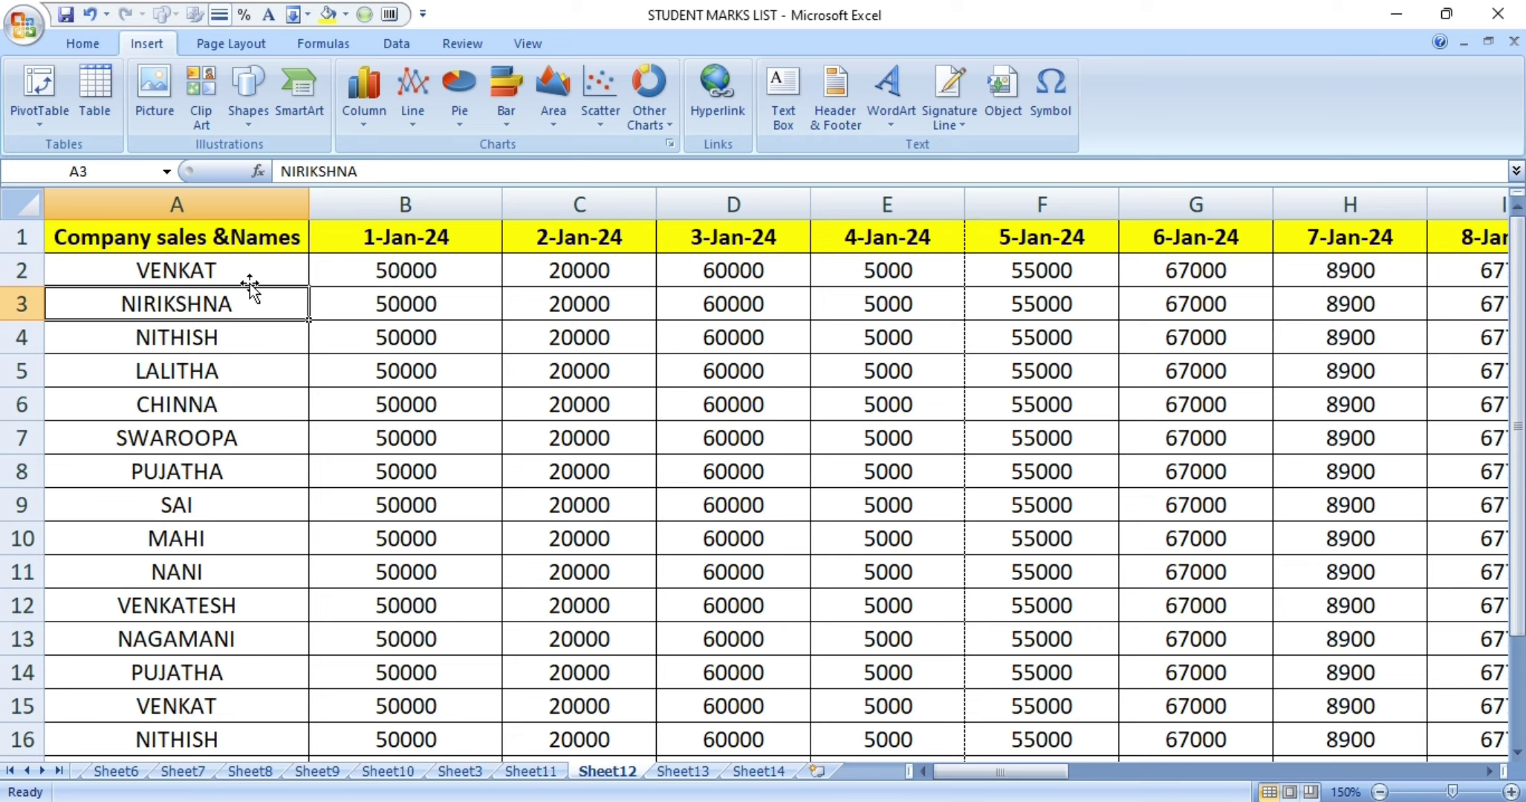
left_click(250, 275)
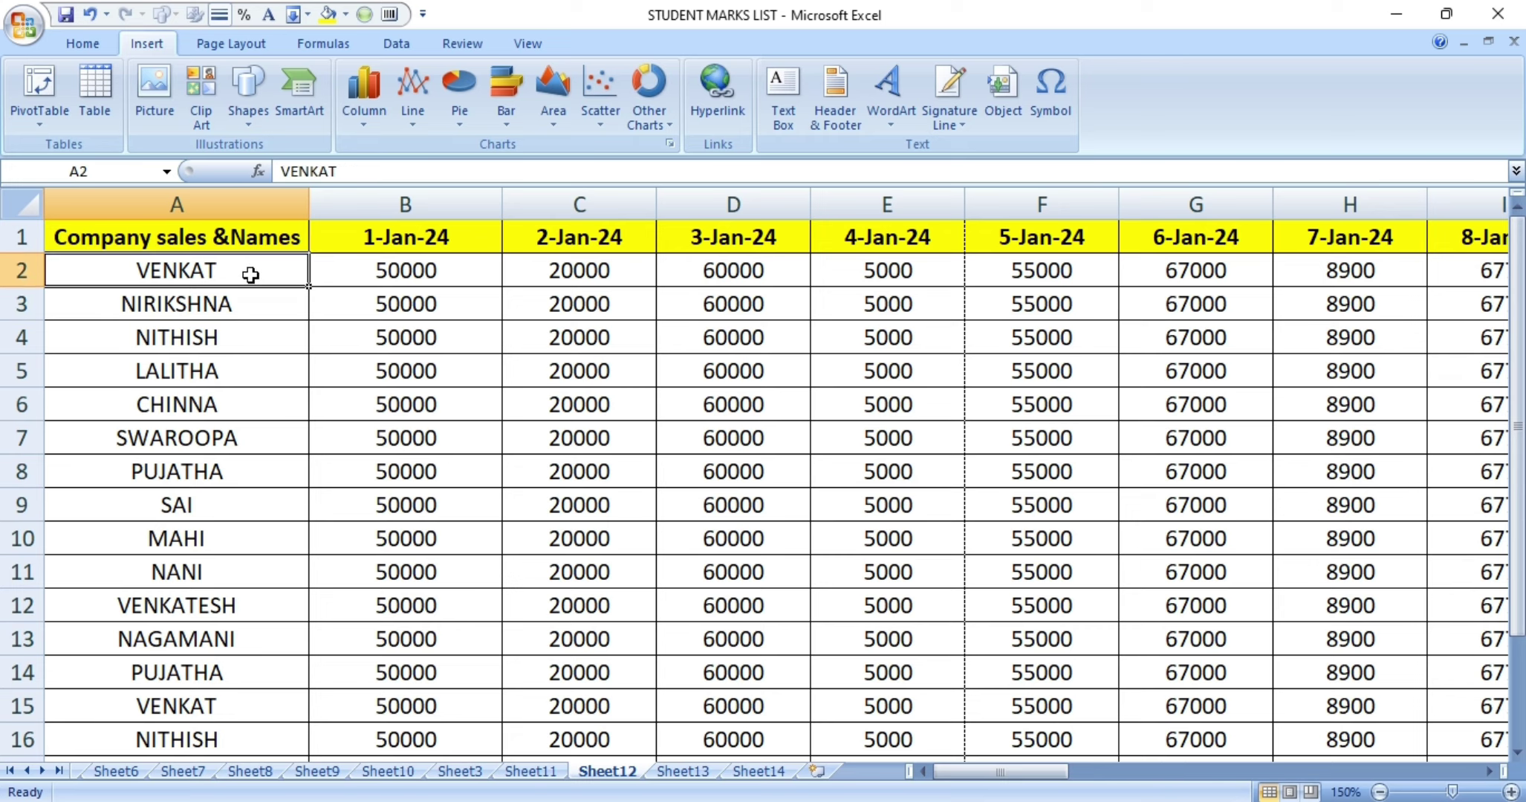
left_click(717, 104)
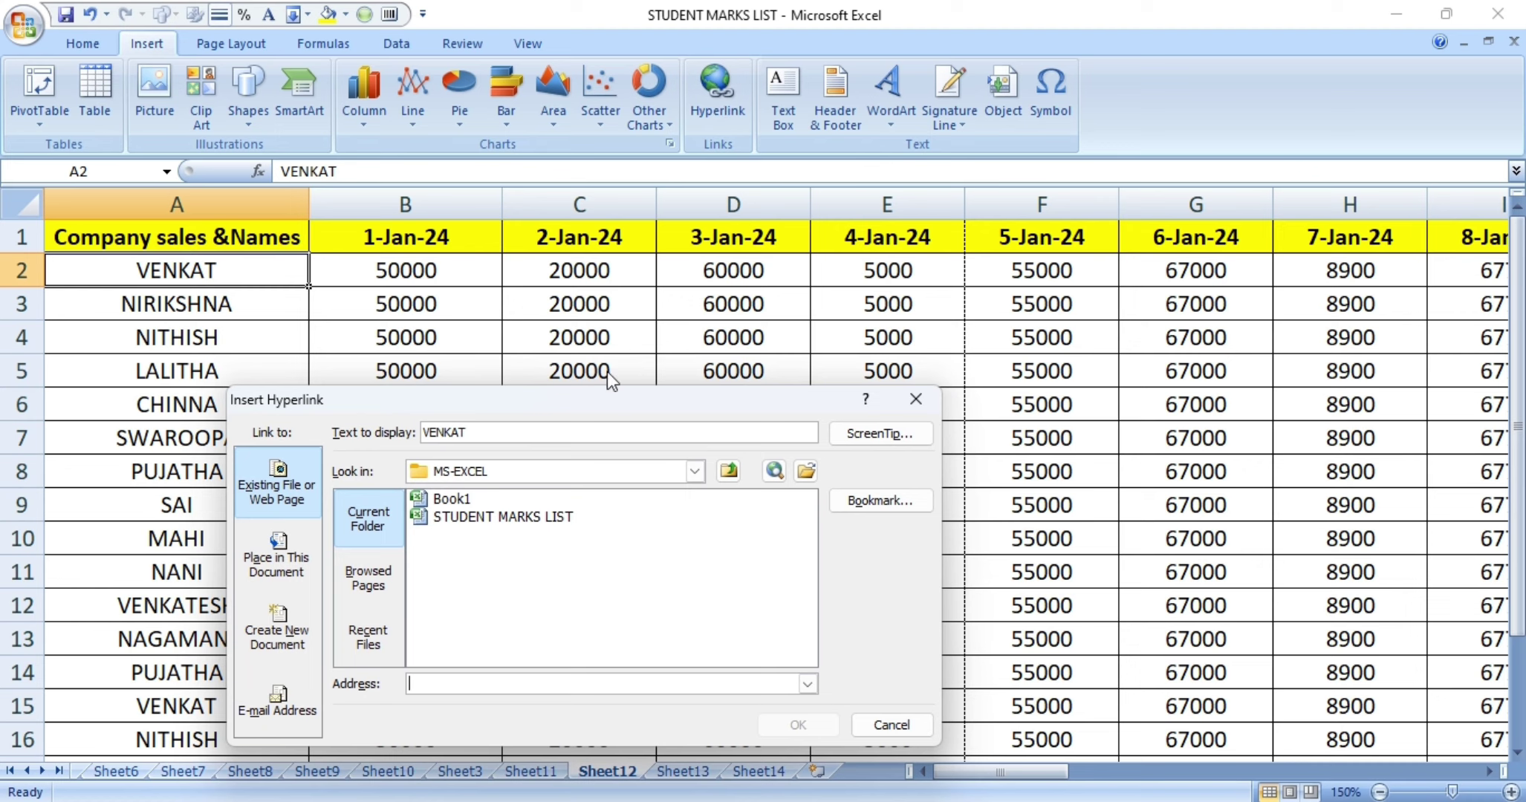
left_click_drag(590, 409, 689, 237)
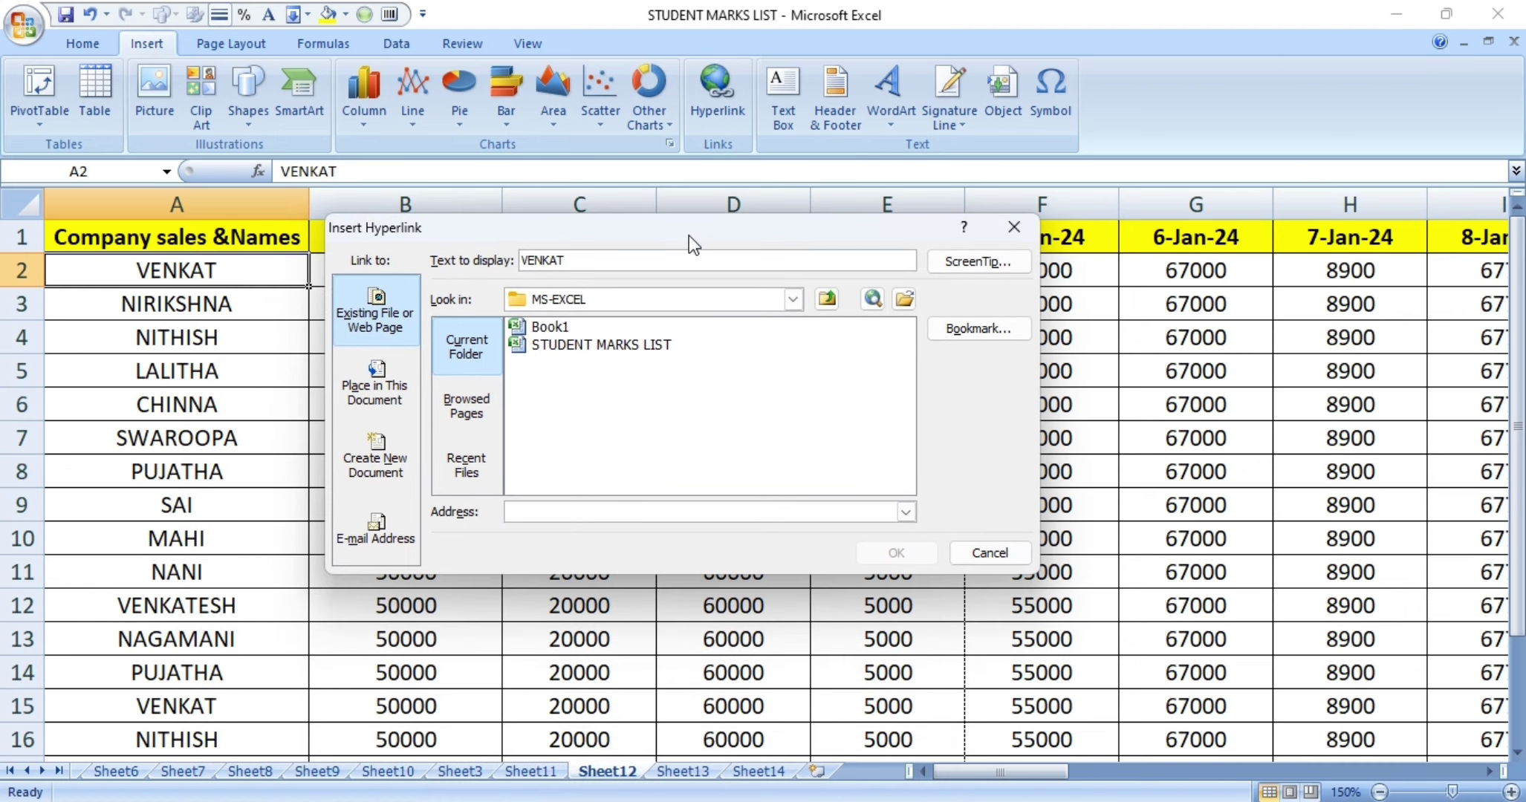
left_click(792, 300)
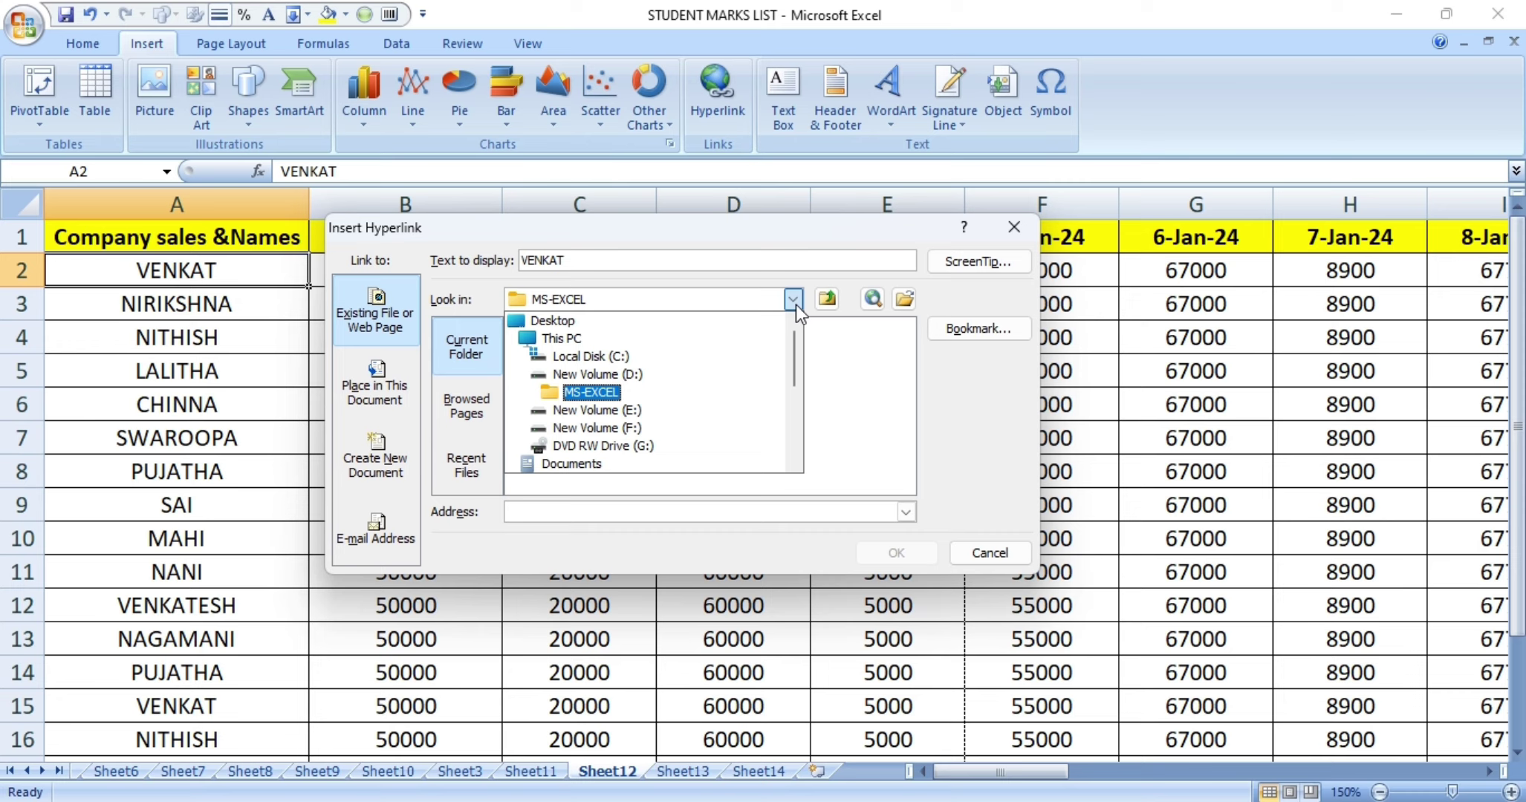
left_click(698, 322)
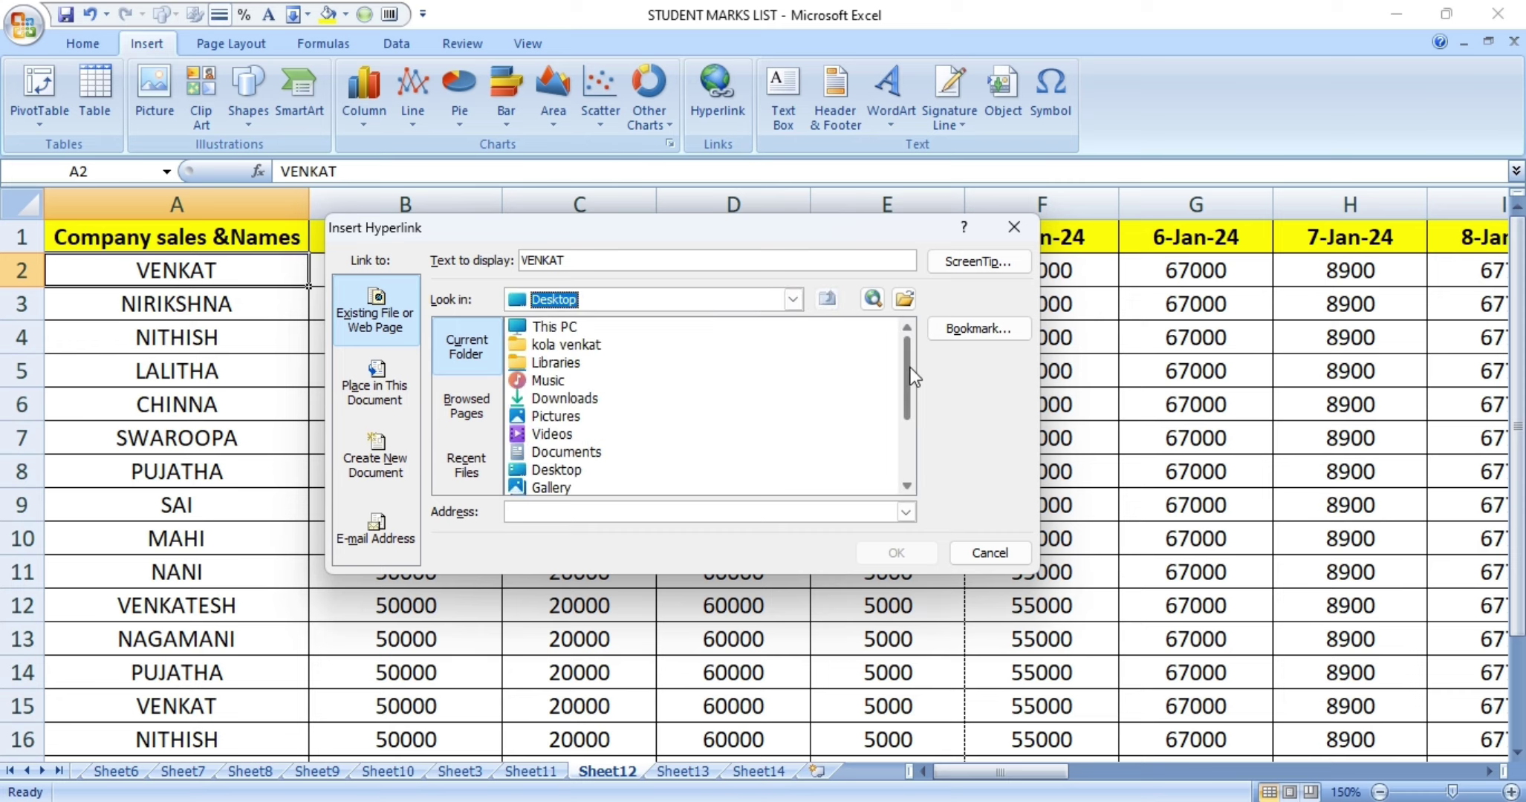
left_click_drag(907, 372, 909, 453)
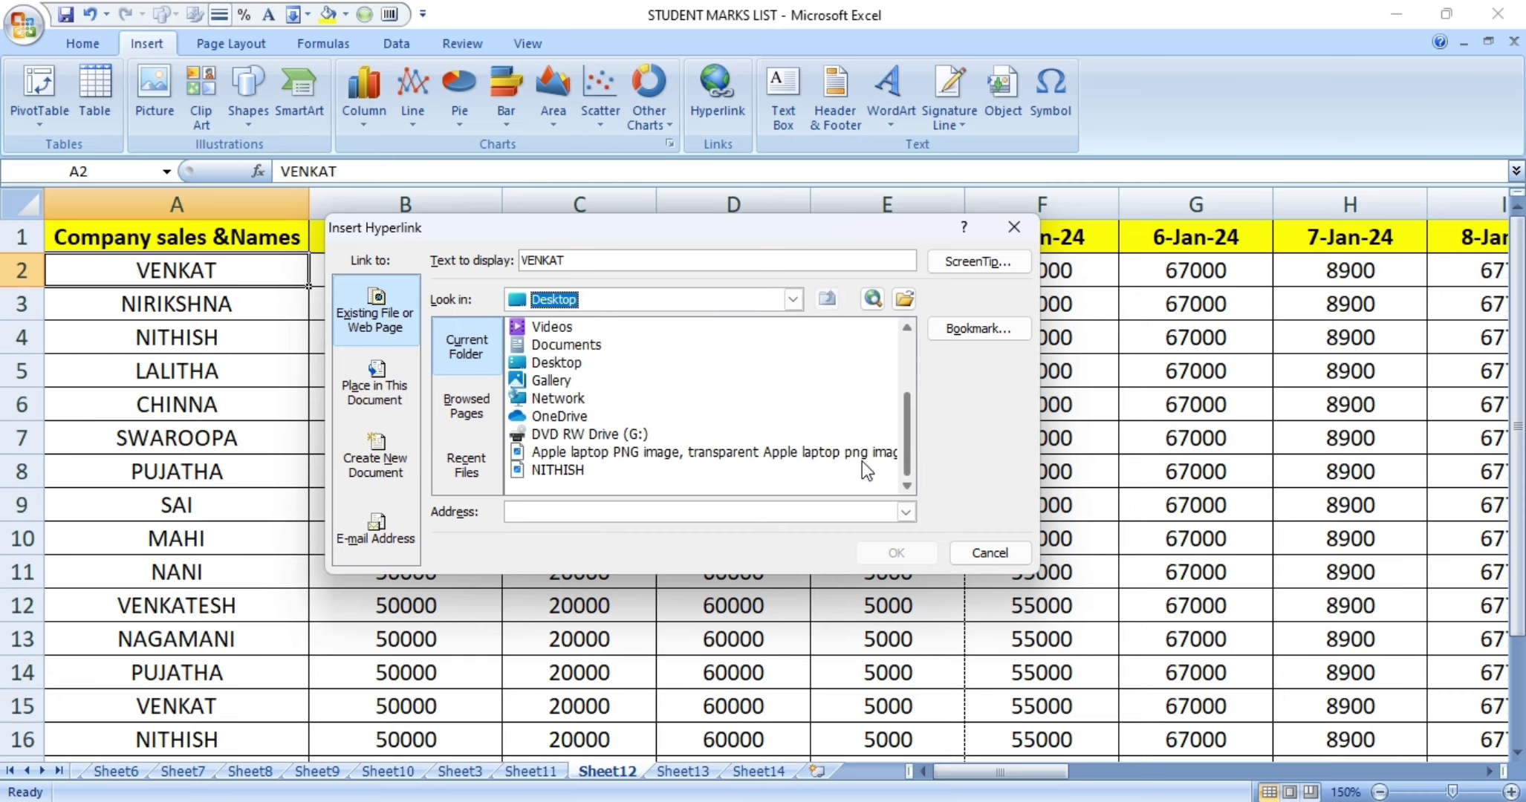
left_click(578, 471)
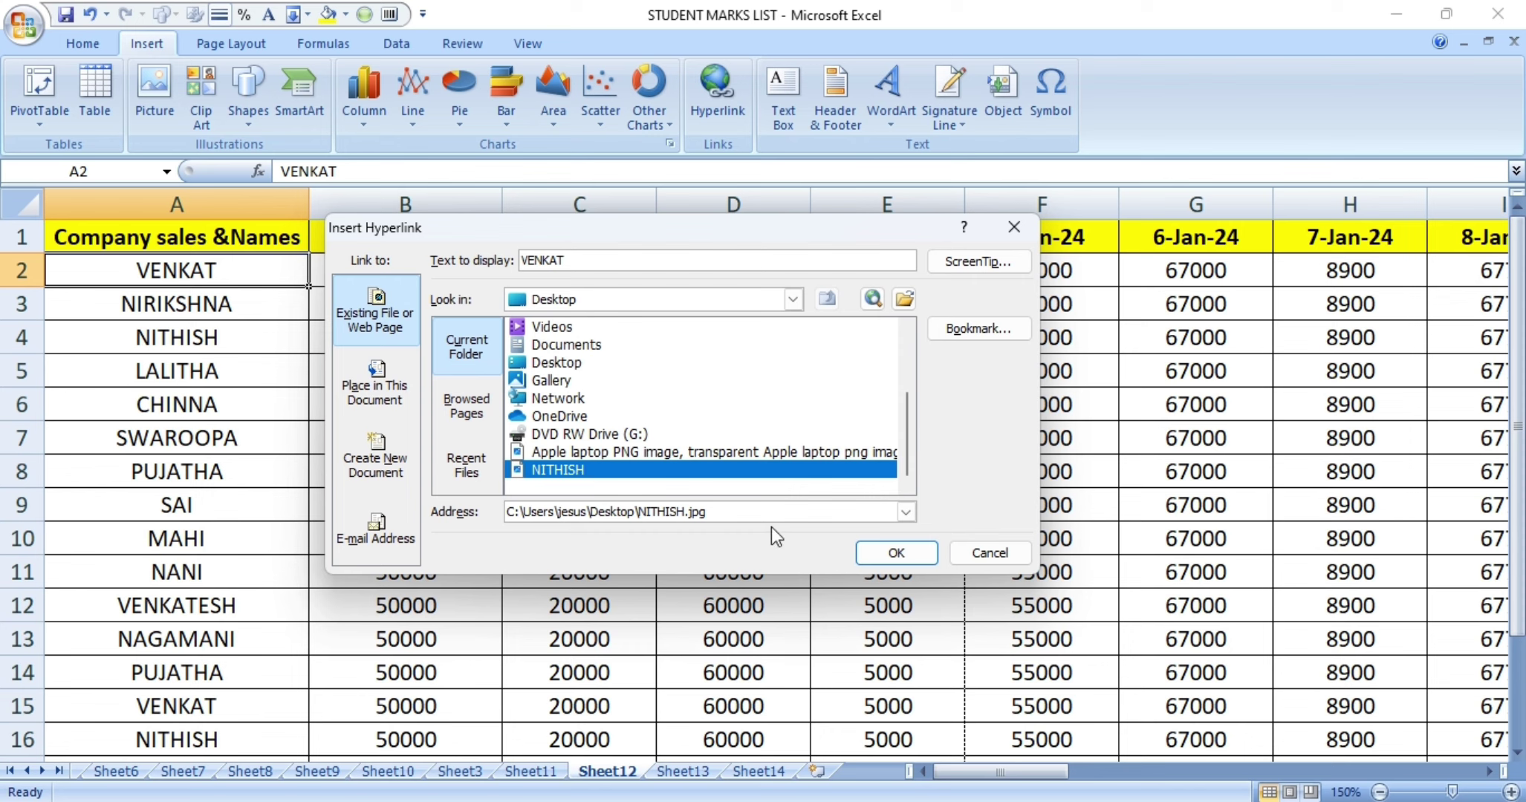
left_click(883, 553)
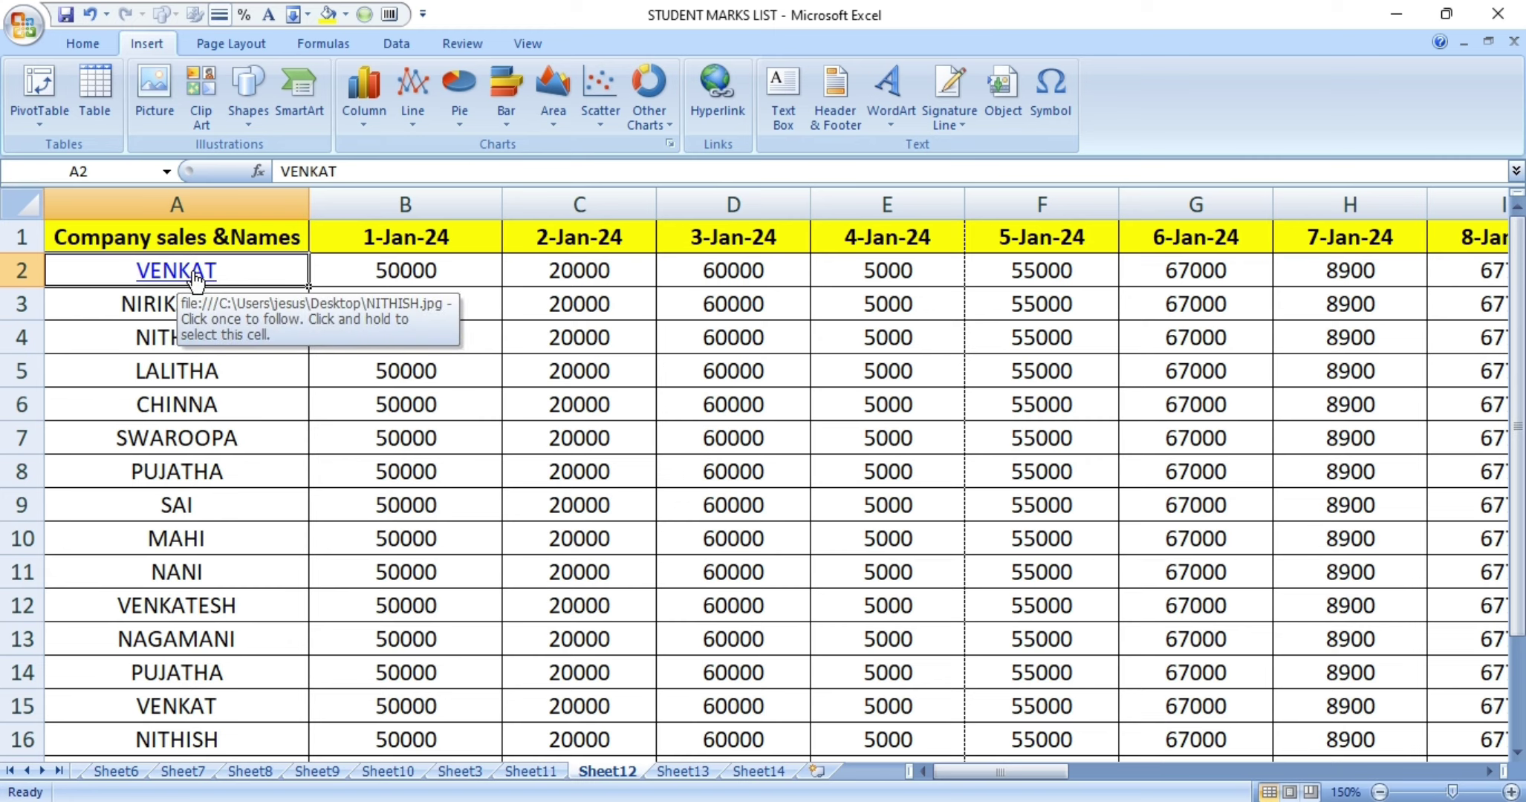
Open the NITHISH photo from the VENKAT link, close it, and undo the hyperlink.
left_click(196, 279)
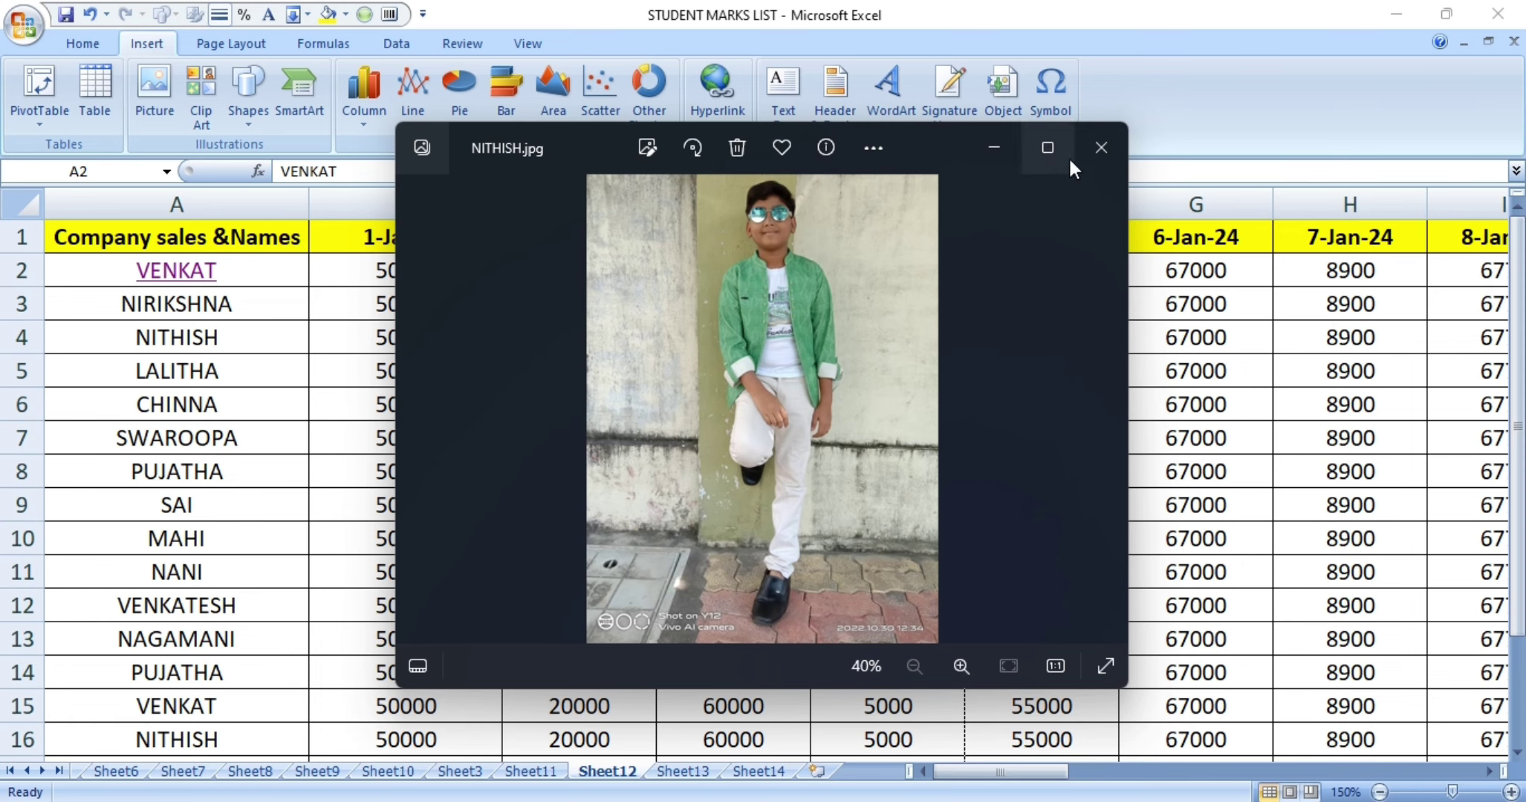
left_click(1101, 147)
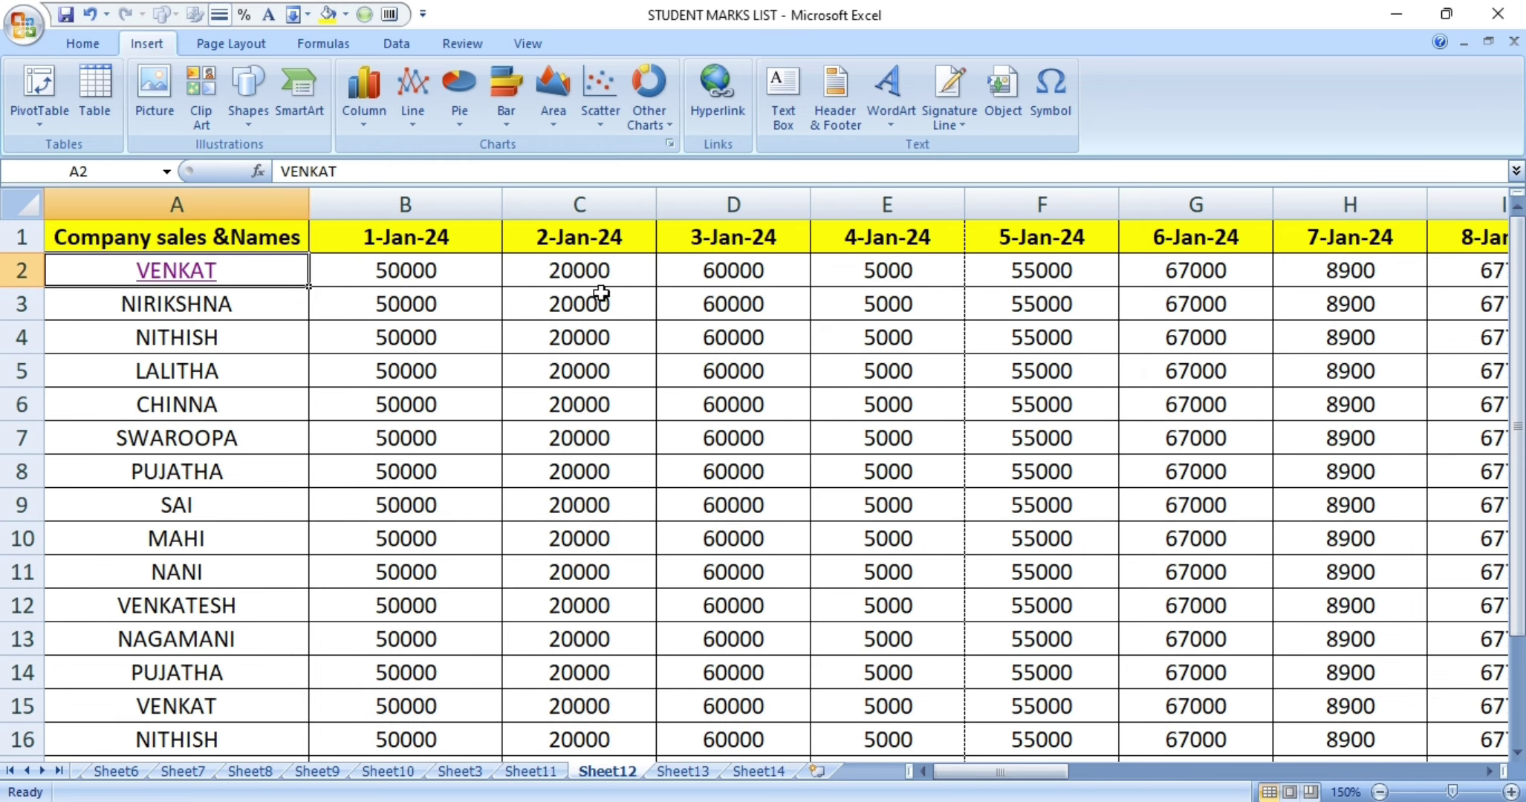
key("ctrl+z")
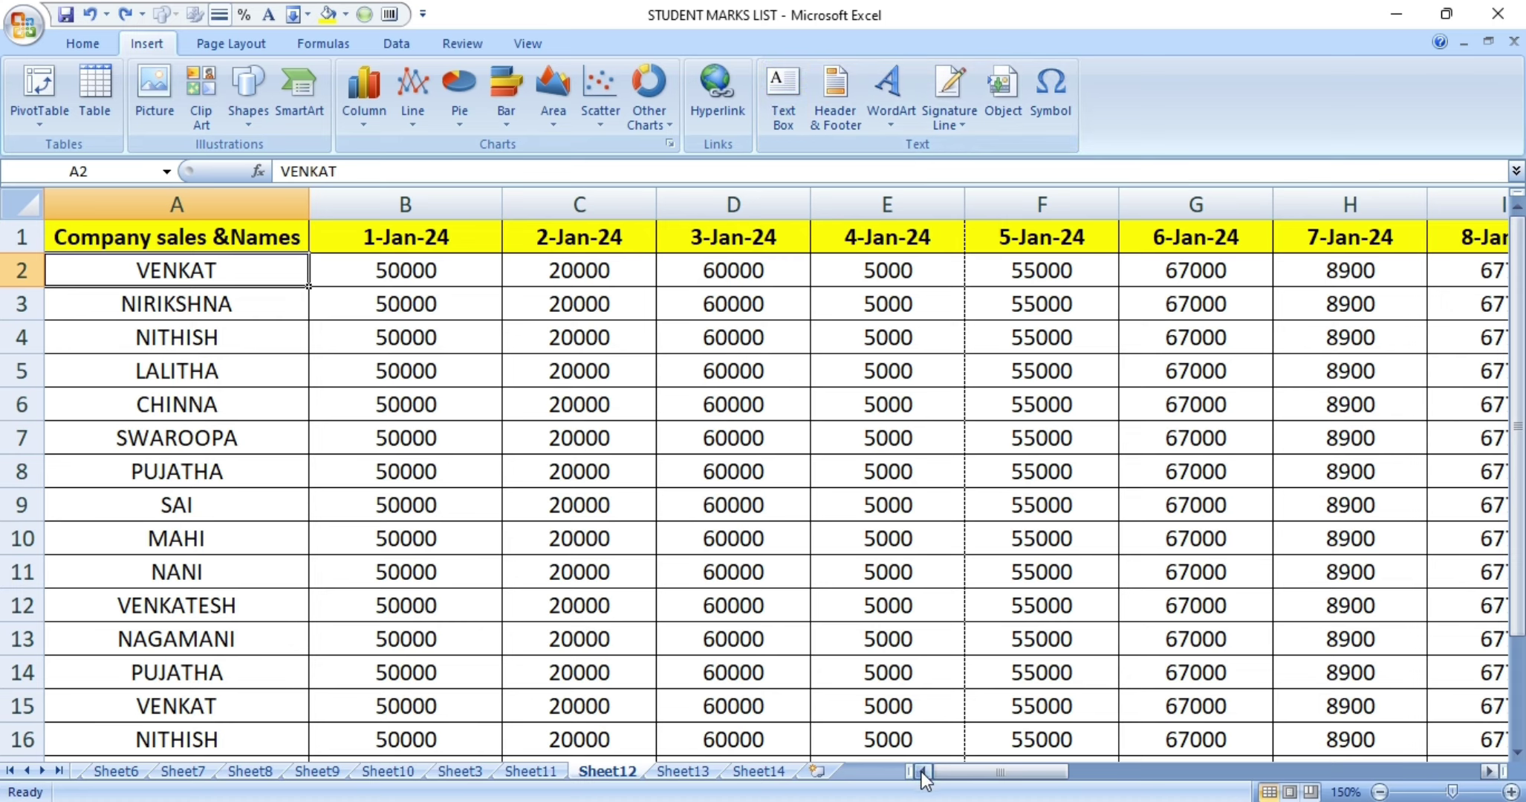
Zoom the sheet out to 80% to see more columns.
left_click(1379, 794)
double_click(1379, 793)
double_click(1379, 793)
double_click(1379, 794)
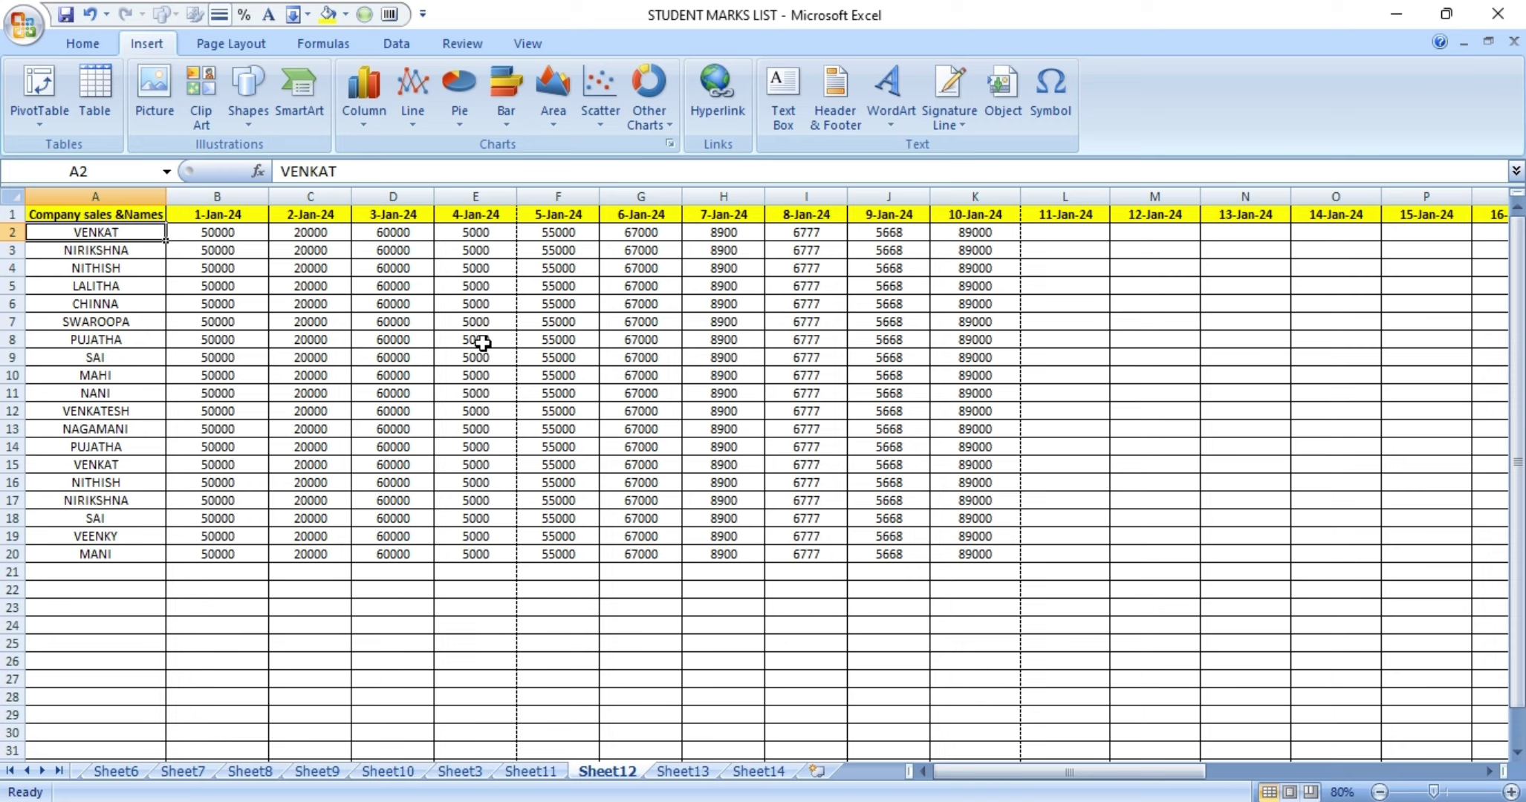
Draw an empty text box over cells L6 to P18.
left_click(791, 95)
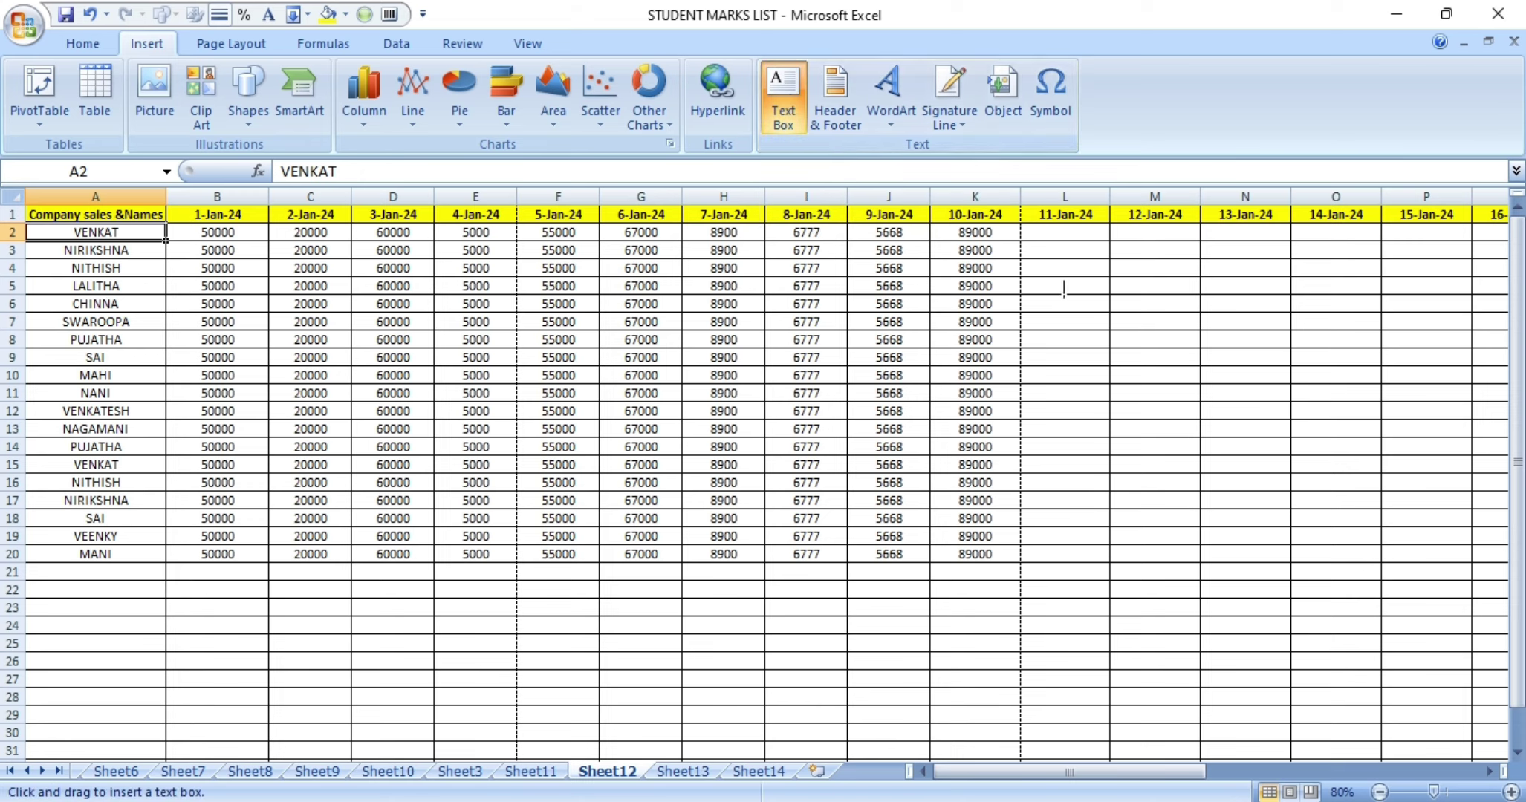
left_click_drag(1063, 293, 1411, 518)
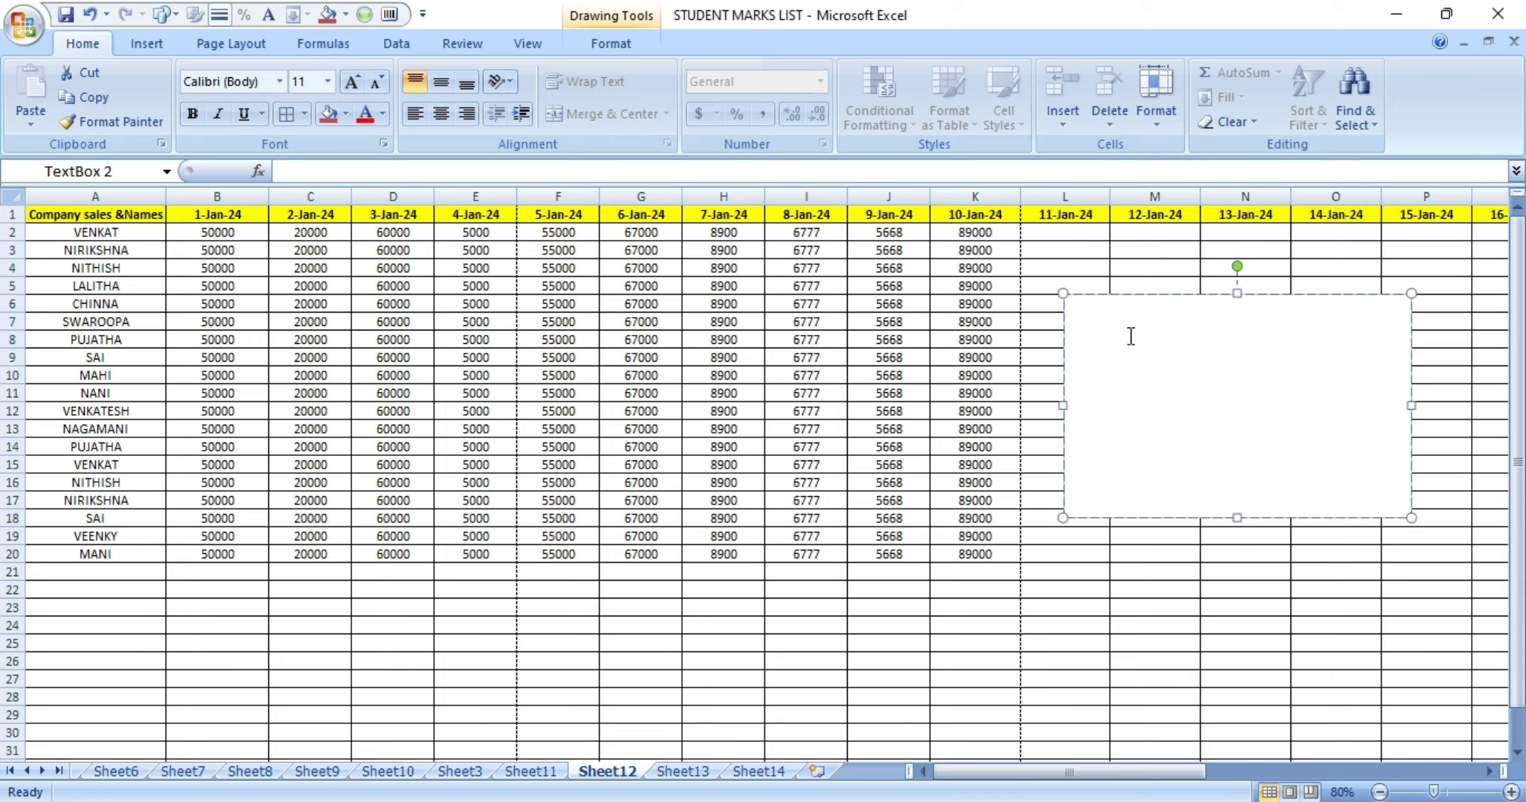
type("=R")
type("AND()")
key("BackSpace")
key("BackSpace")
key("BackSpace")
Type lines of sample letters, from CDCDJHCFDHJFDHFJHDJS to DSDSCDVBSCDBVS, into the text box.
type("CDCDJHCFDHJFDHFJHDJS")
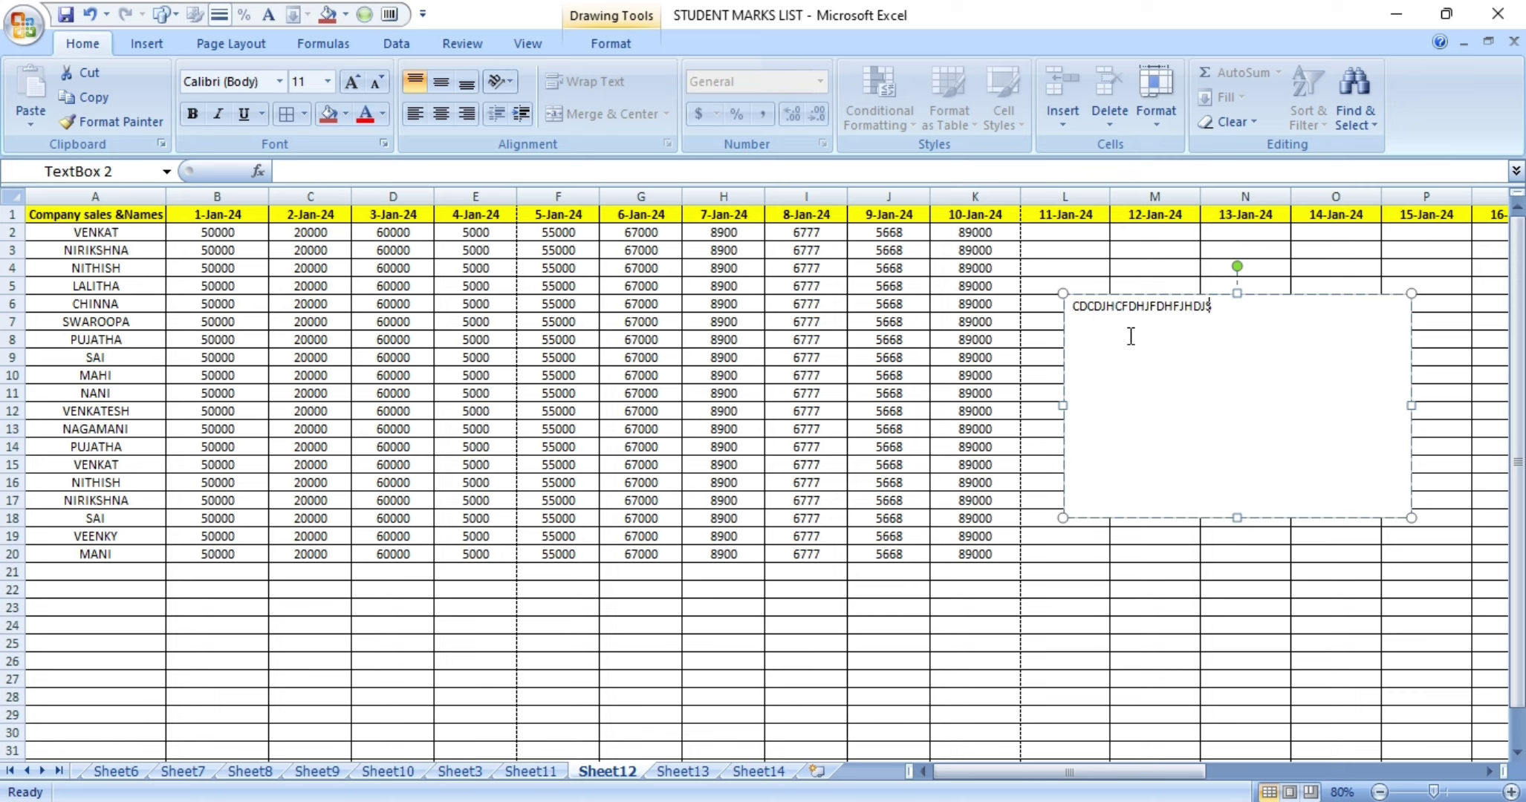
key("Return")
type("DGSFHDGFSDGHSFDGHSFDGSH")
key("Return")
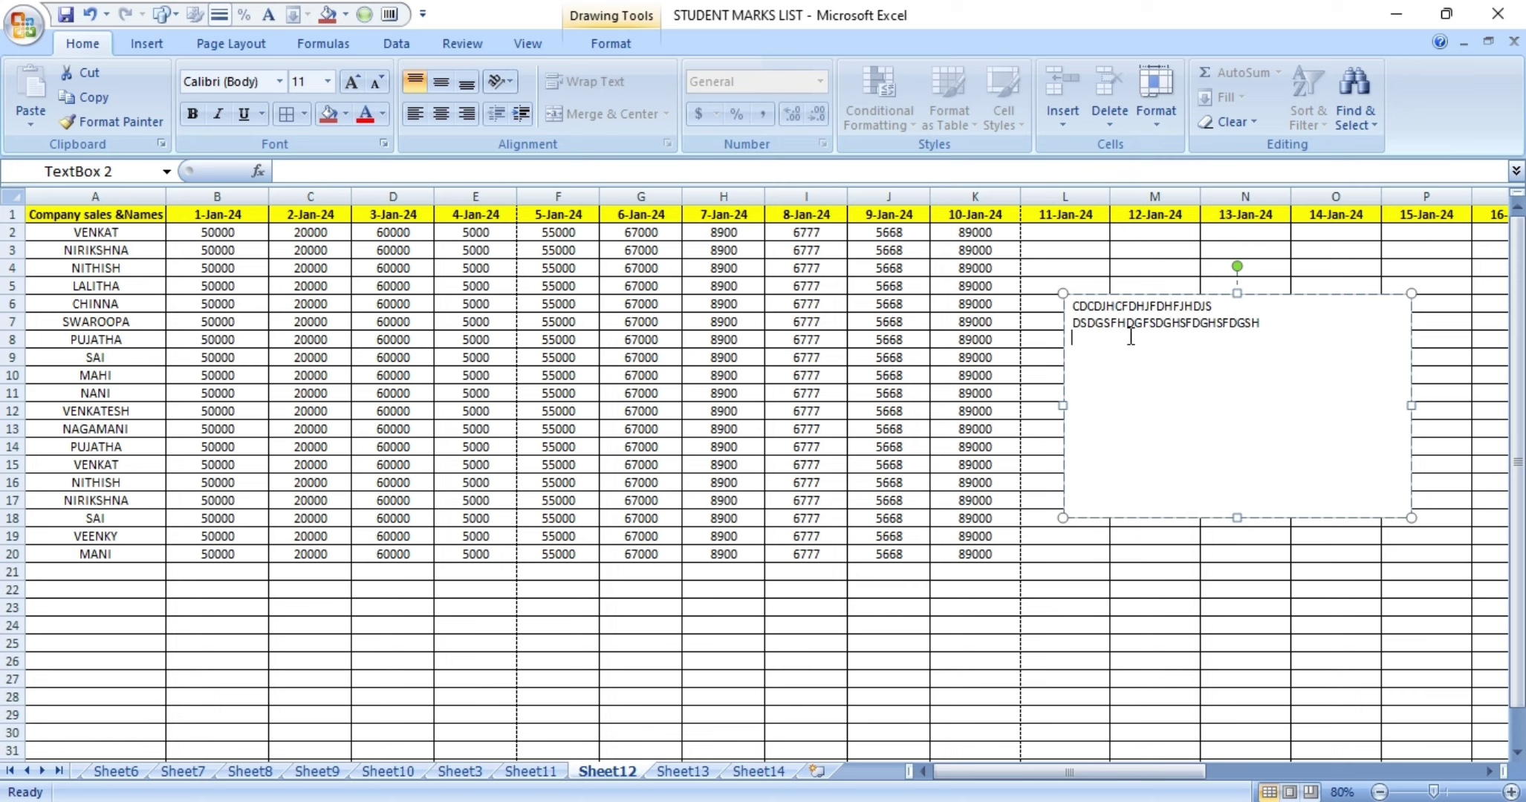
type("DSFGHDFSGHDFSDGHFSDGH ")
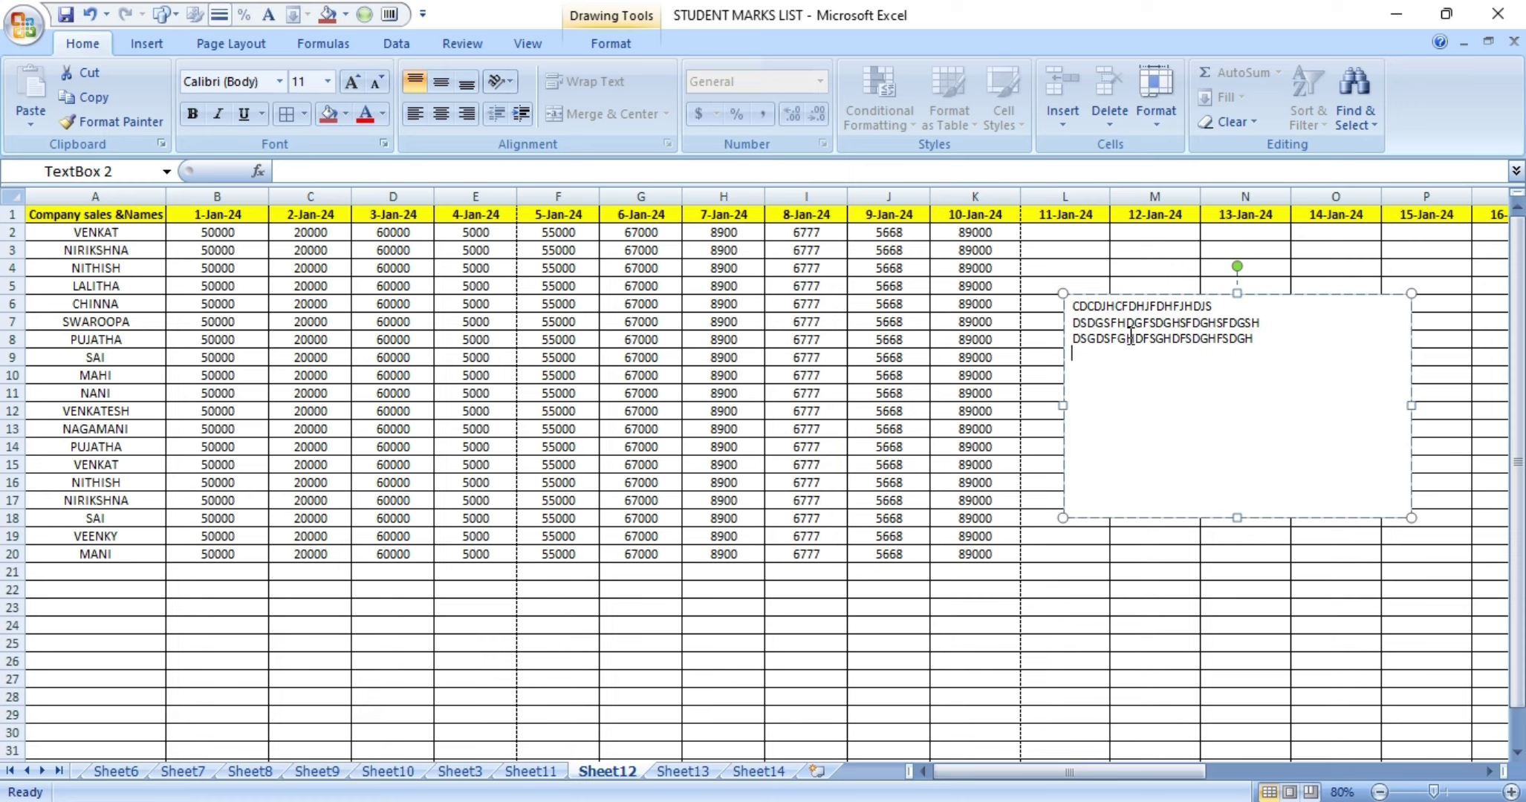
type("DSHDCSHGDFSGH")
key("Return")
type("DSDGSDHGSFDGH")
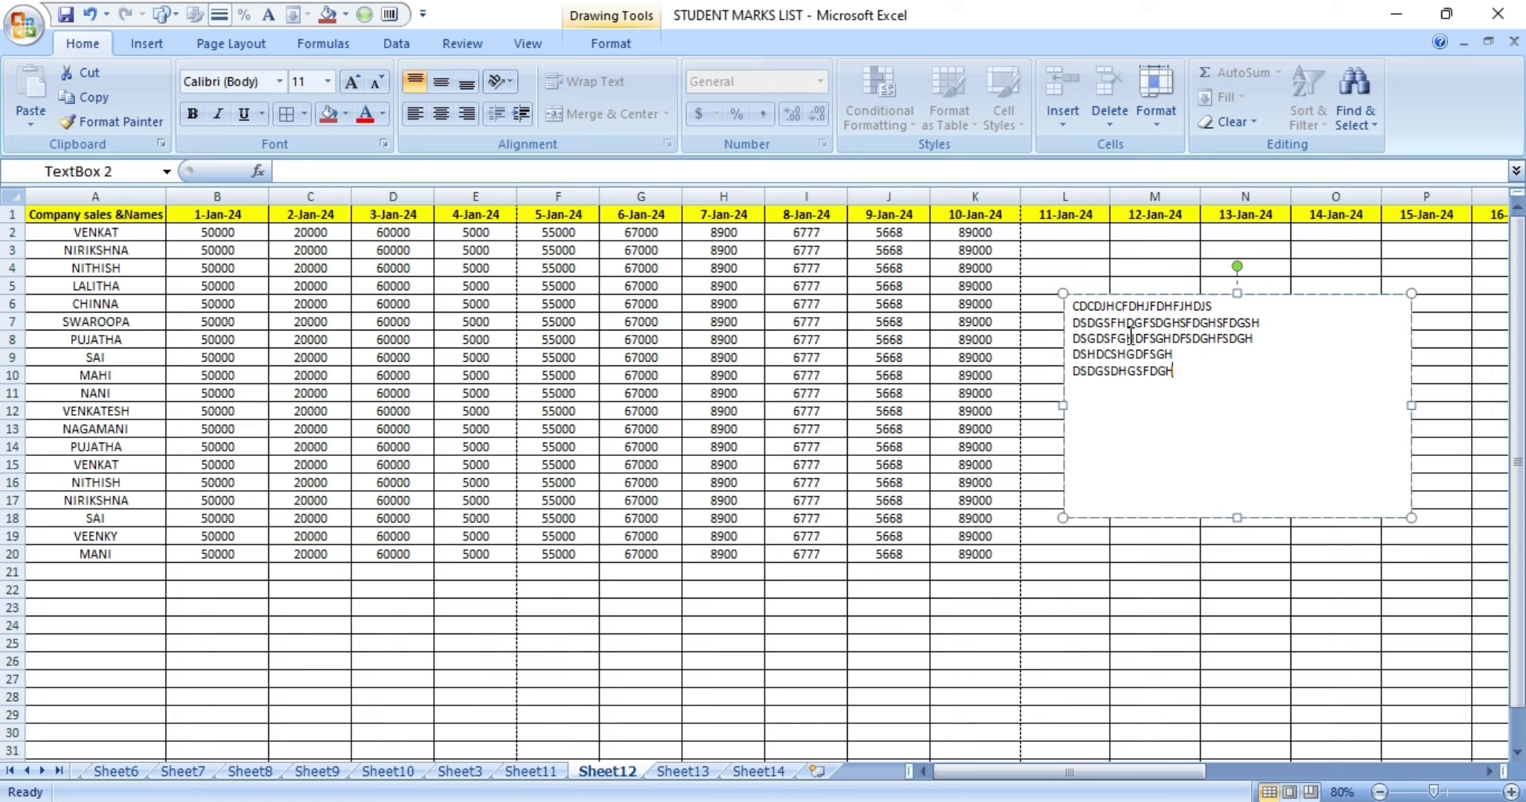
type("SFDGH")
key("Return")
type("DSDSDGHSFGHDFSGHD")
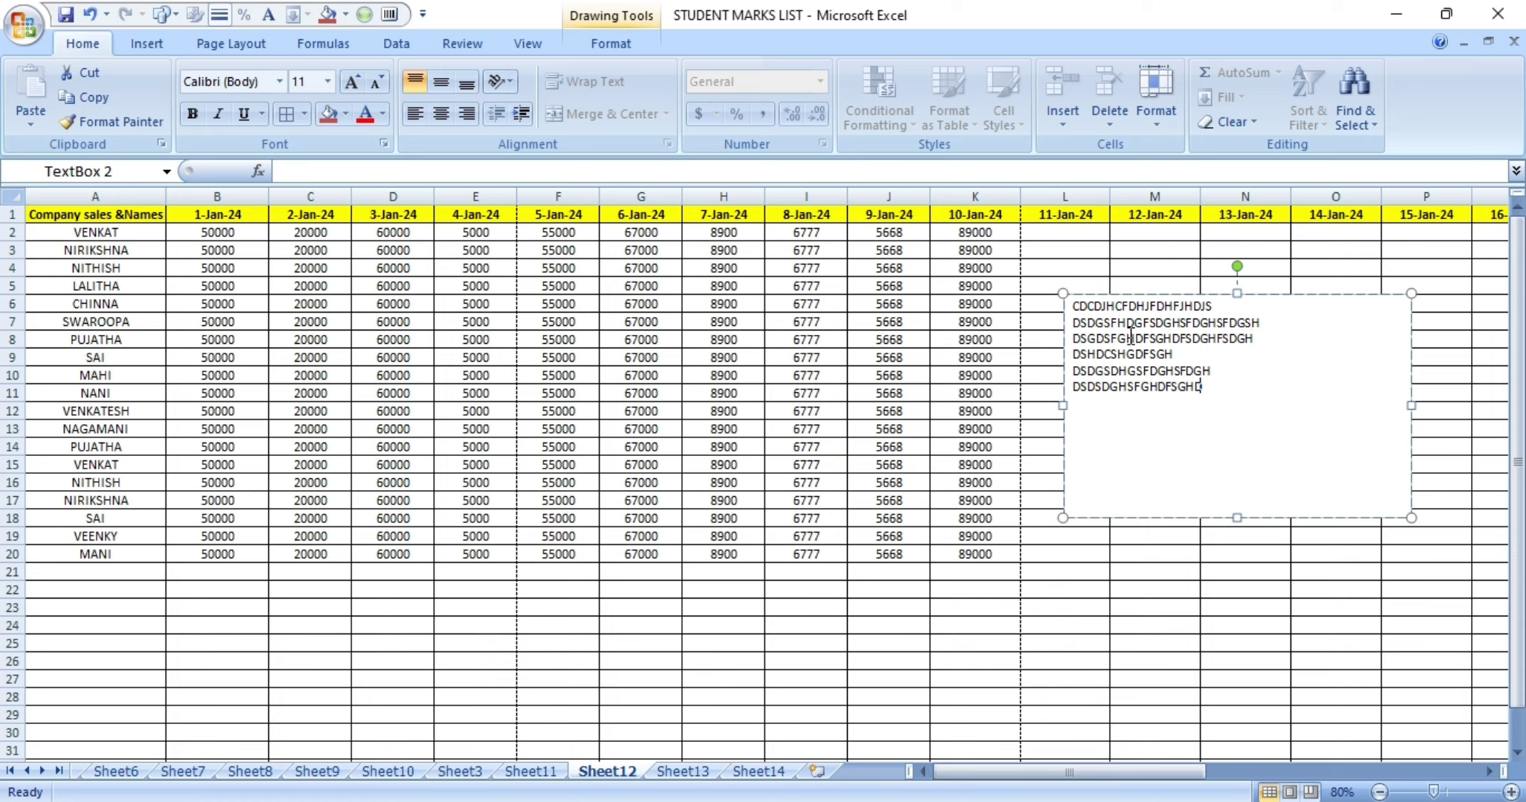
key("Return")
type("DSDSCDGSCDVSCDVBCSD")
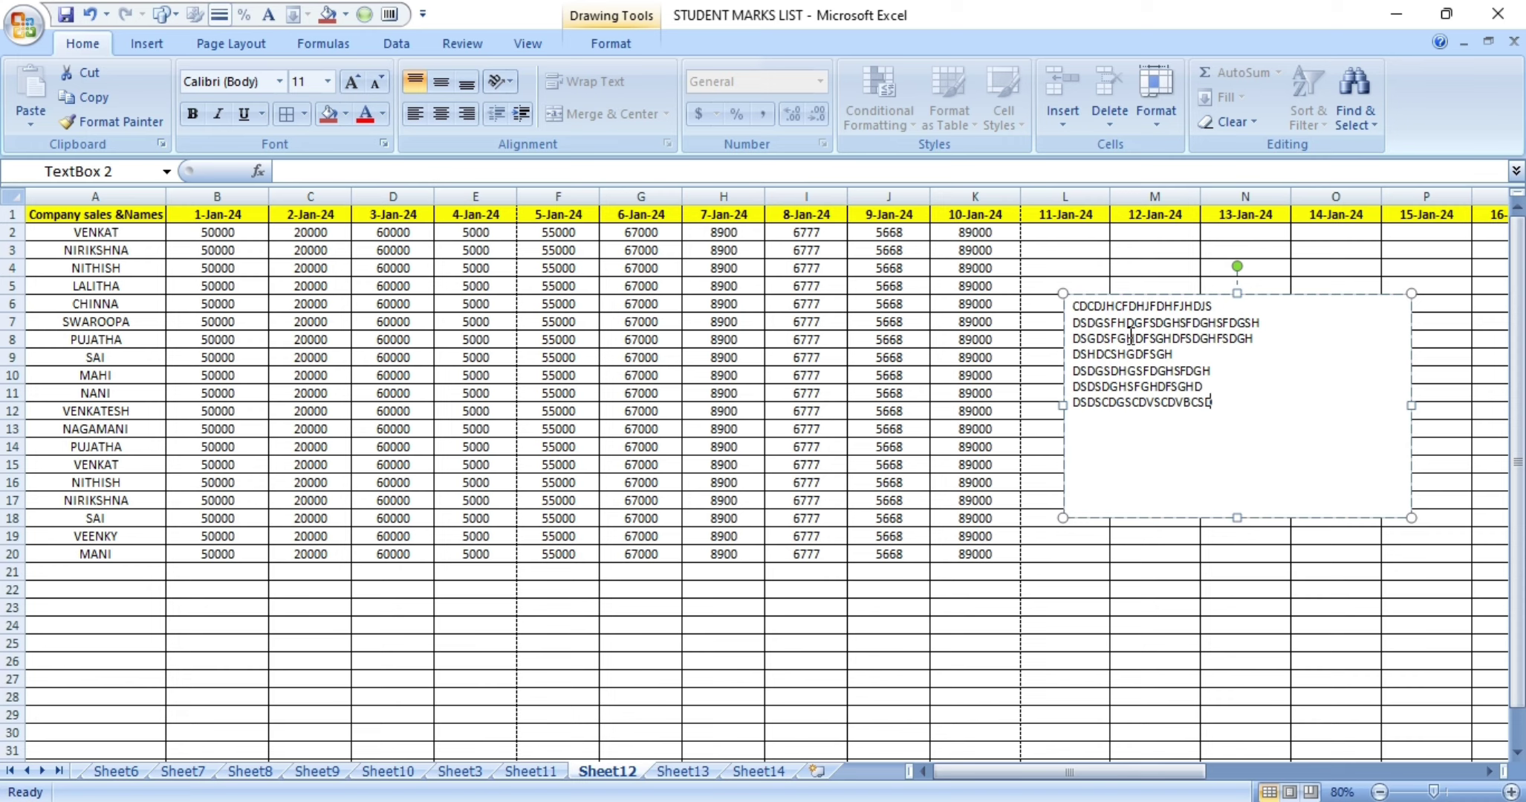
key("Return")
type("DSDSCDVBSCDBVS")
Give the text box a yellow fill and a red outline.
left_click(622, 42)
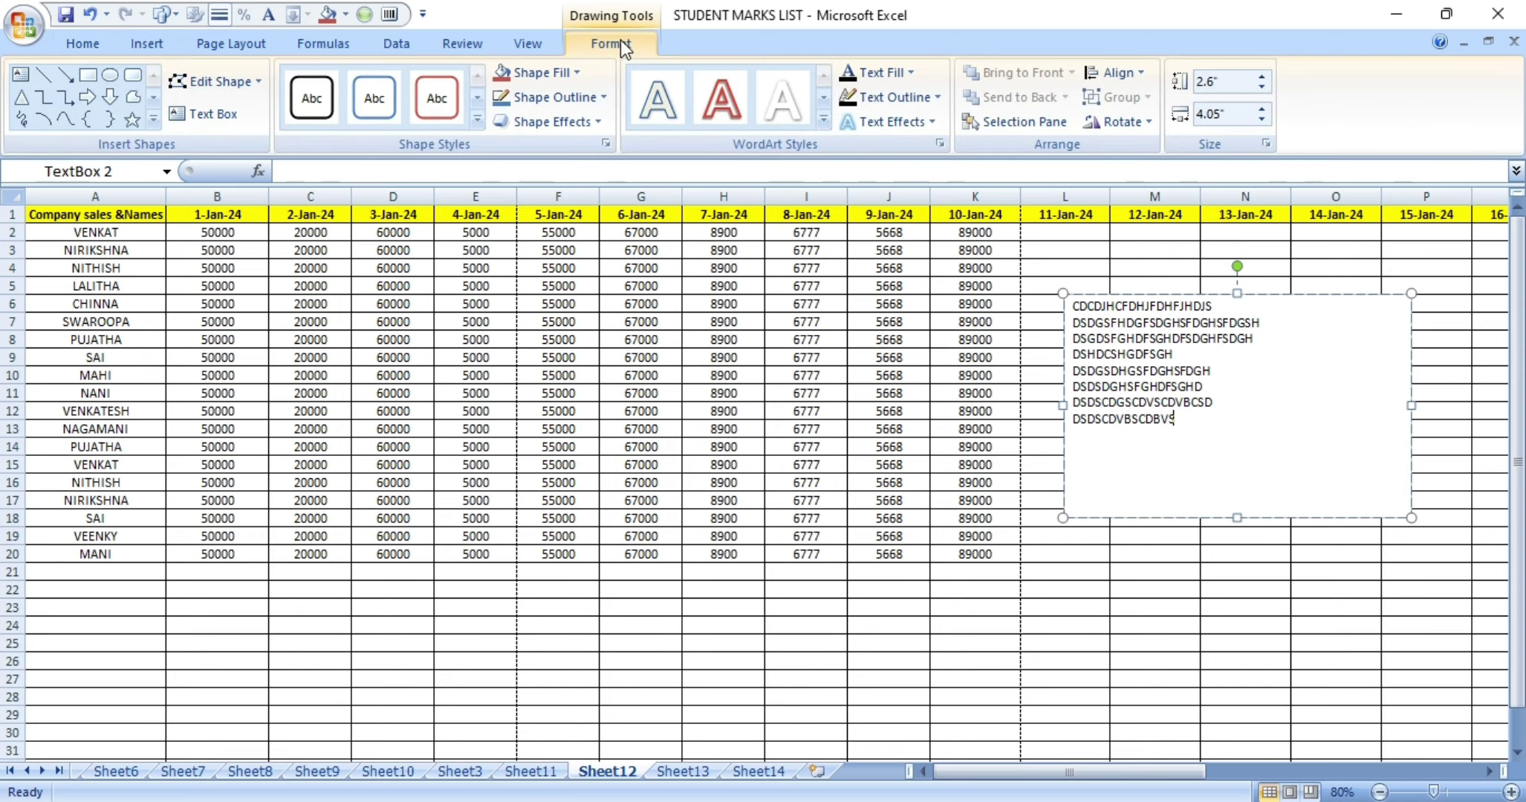
left_click(579, 72)
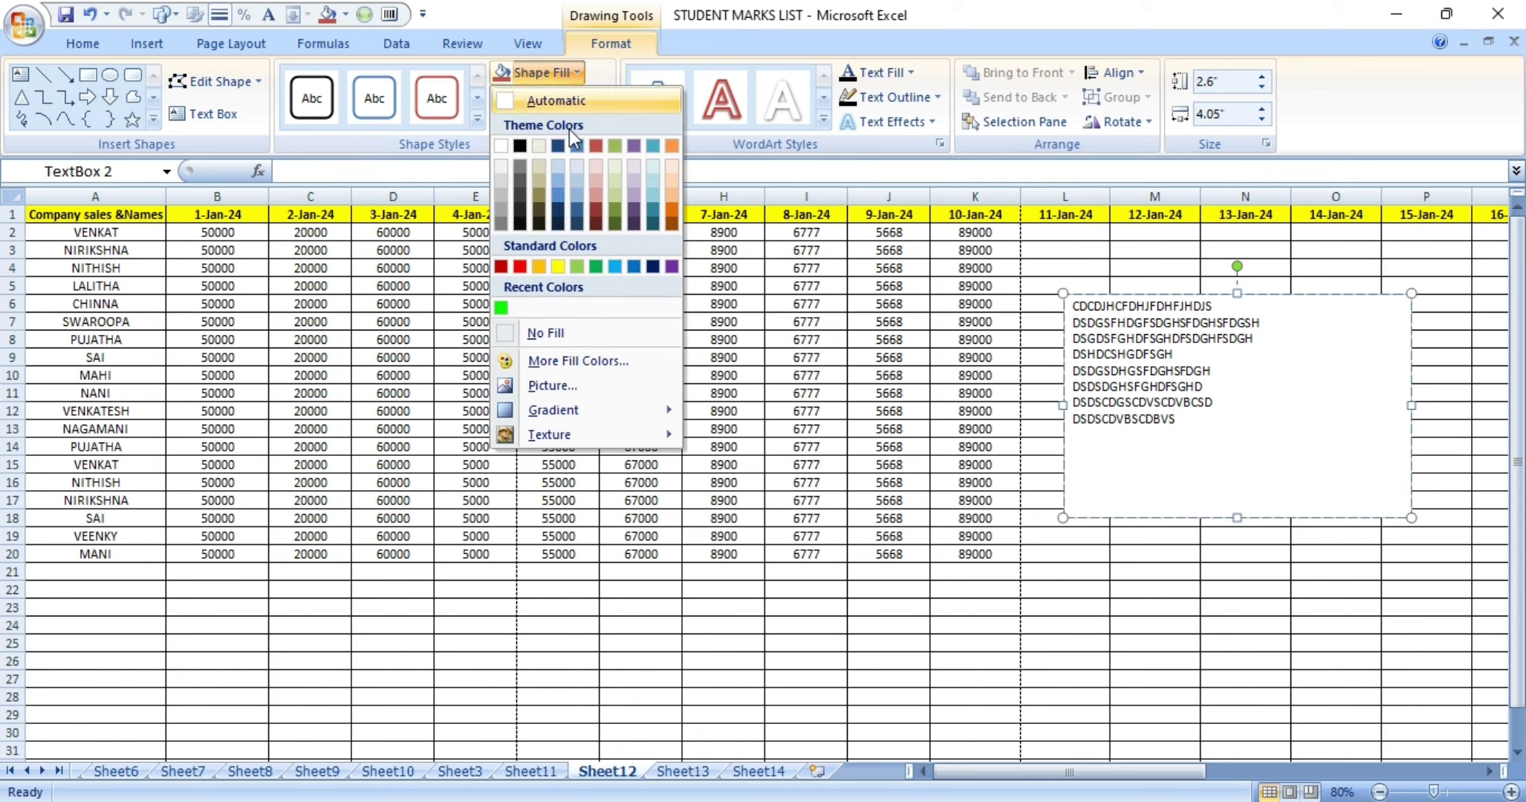
left_click(561, 266)
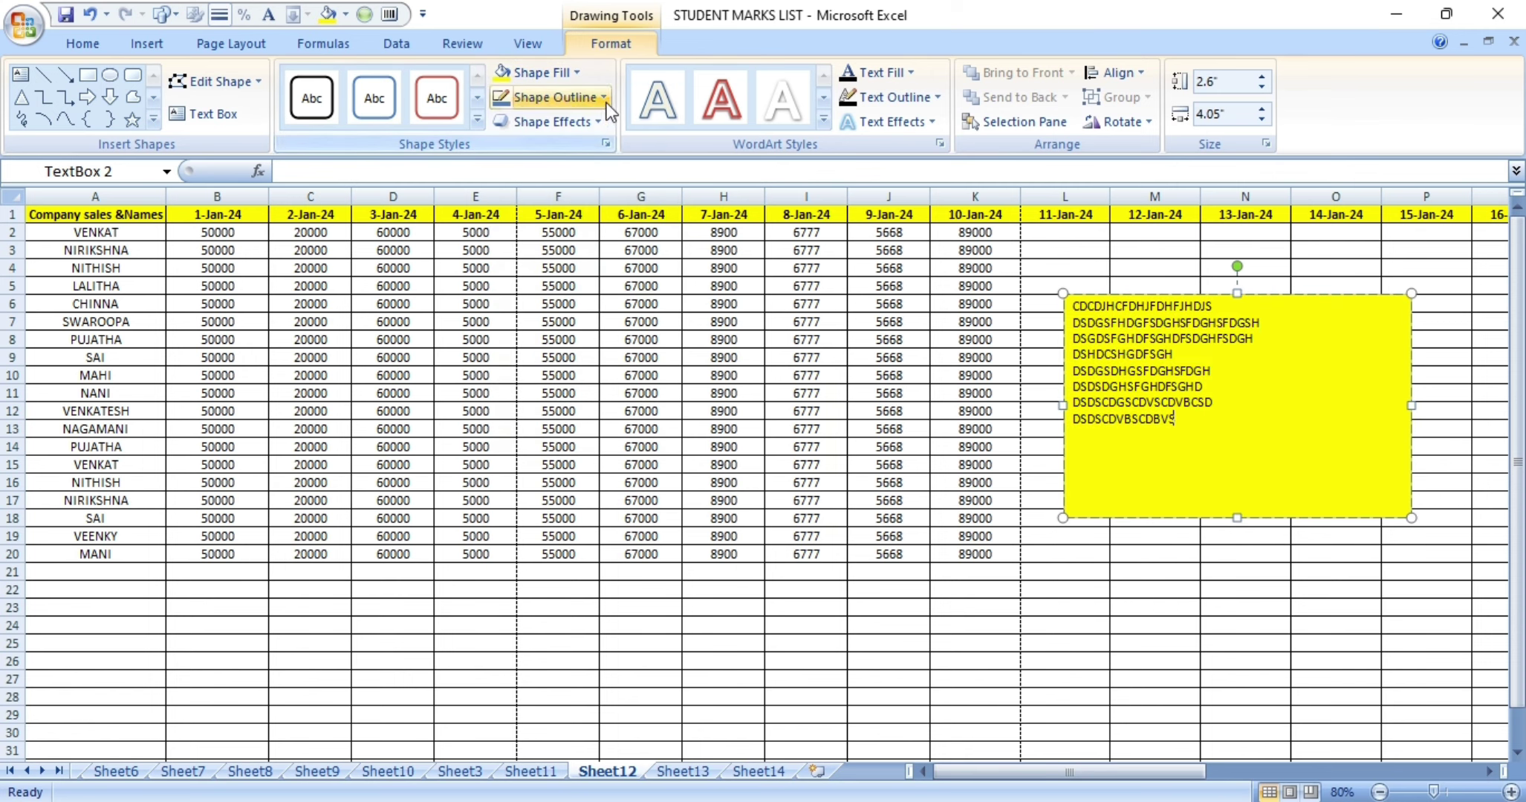
left_click(607, 103)
left_click(521, 289)
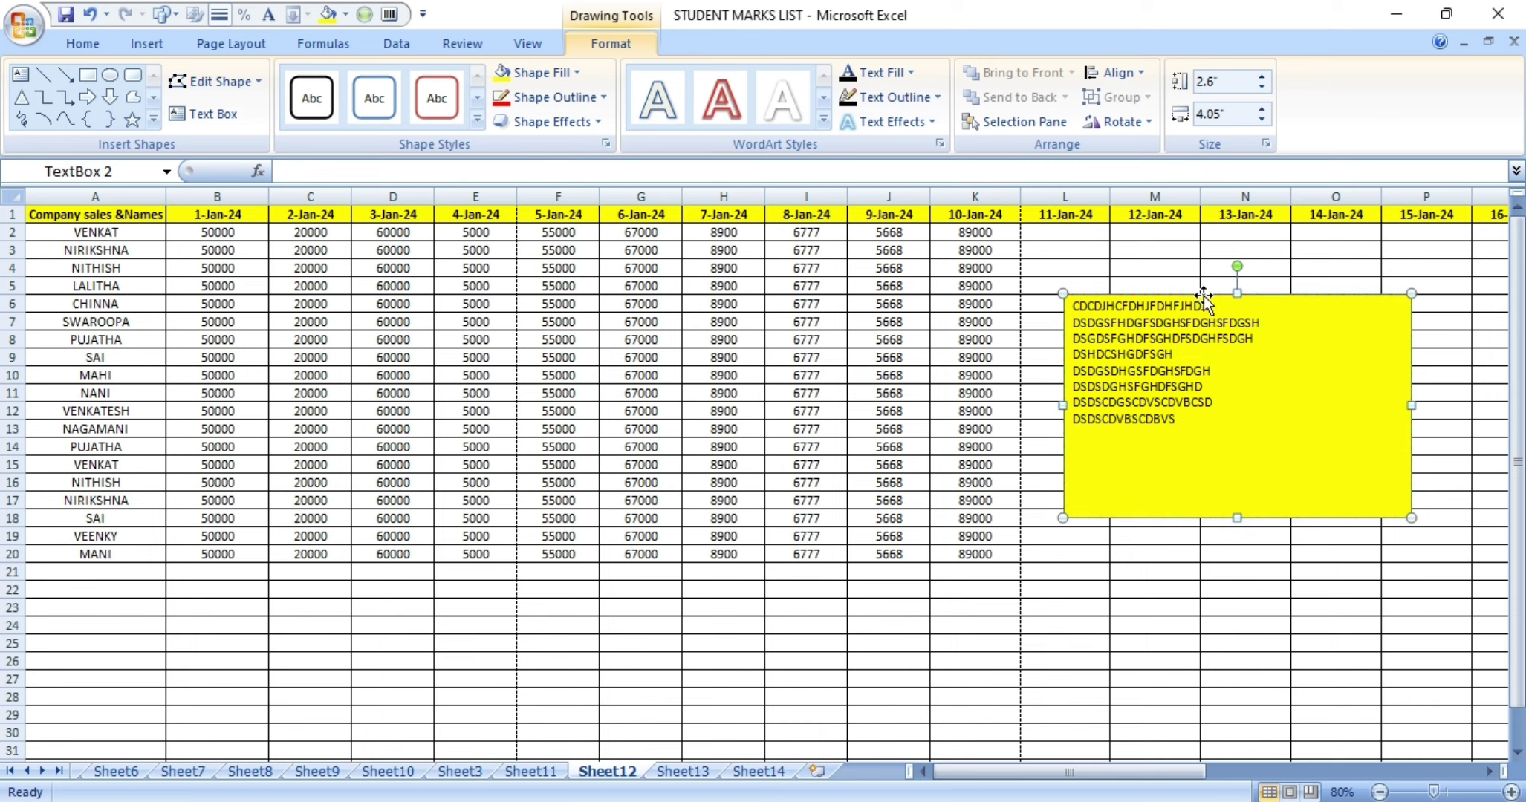
Delete the yellow text box, scroll back up, and show the Office Button file commands.
key("Delete")
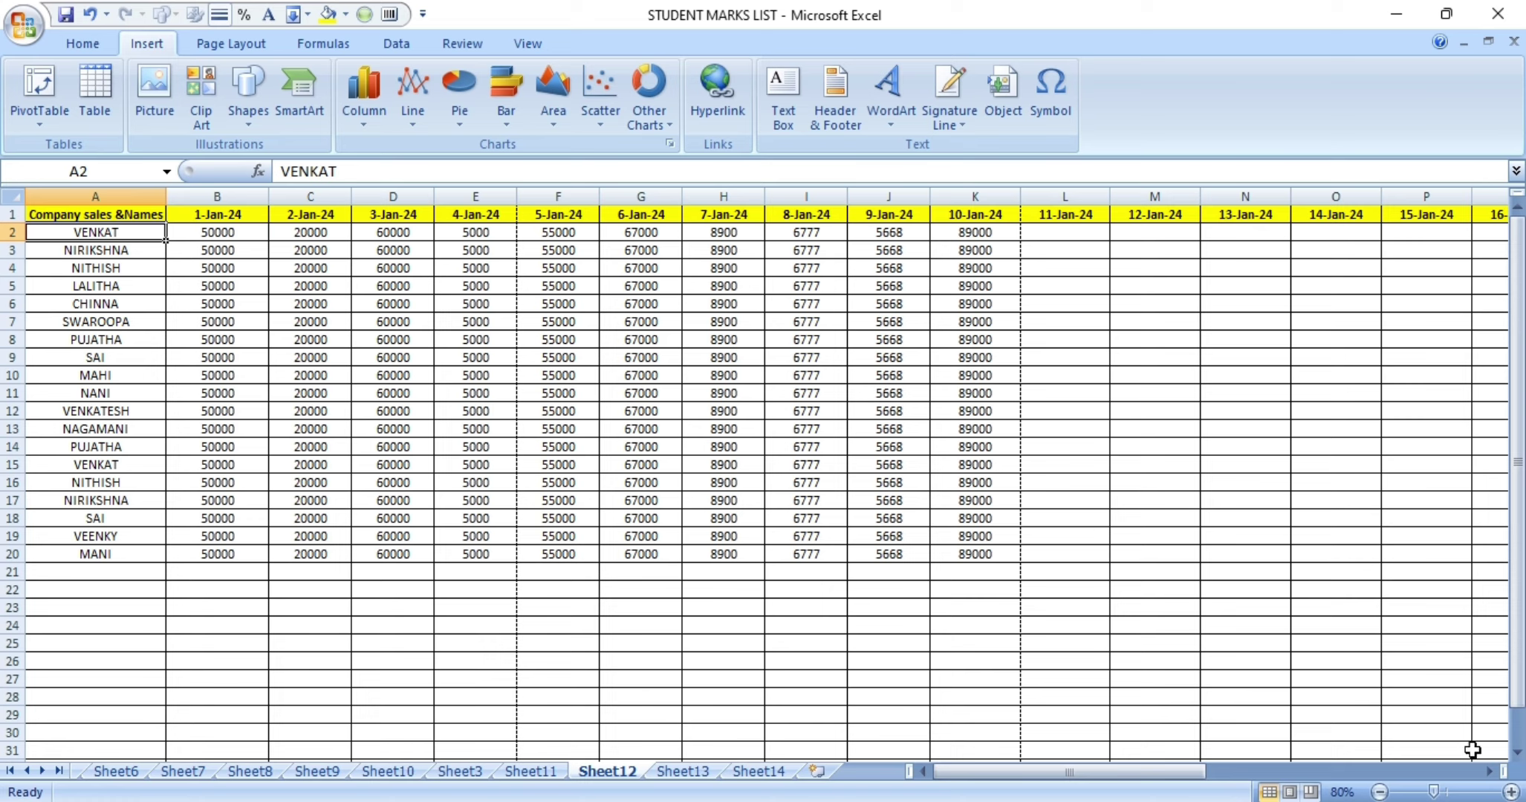
scroll(1267, 605, "up", 2, "ctrl")
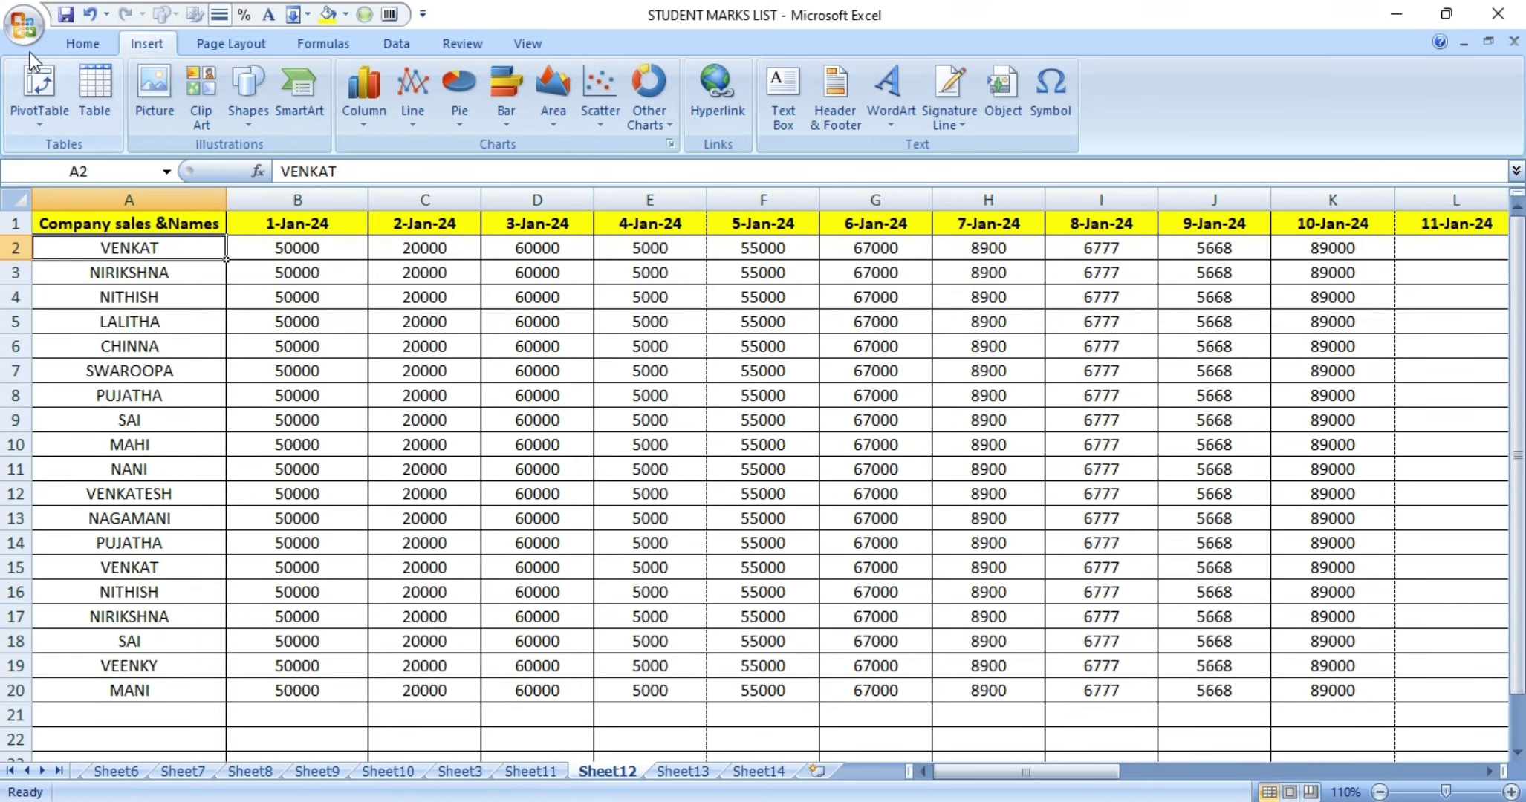
left_click(29, 31)
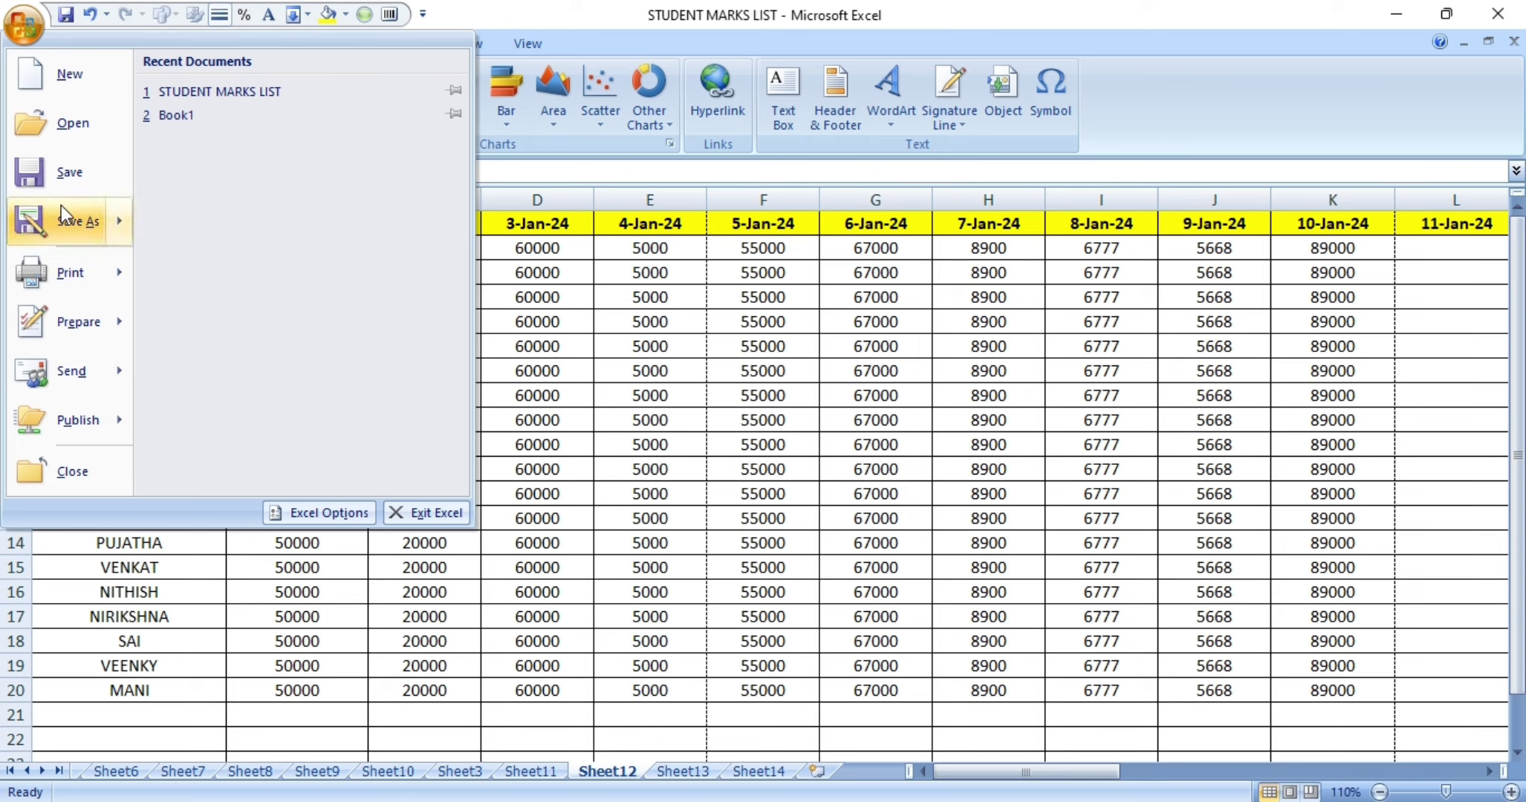
mouse_move(69, 272)
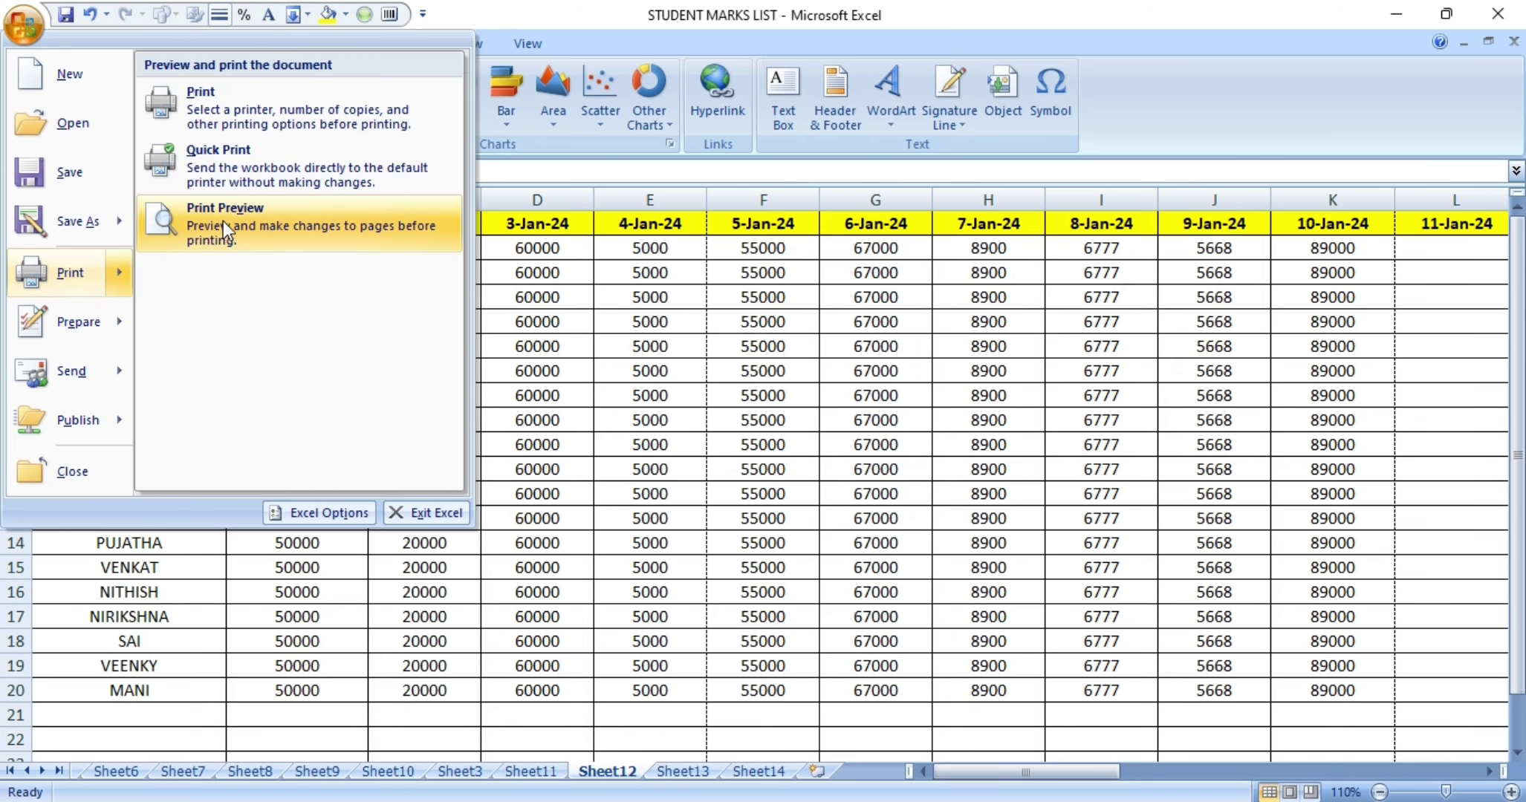
Print-preview the sales sheet, paging forward to page 6 and back to page 1.
left_click(237, 215)
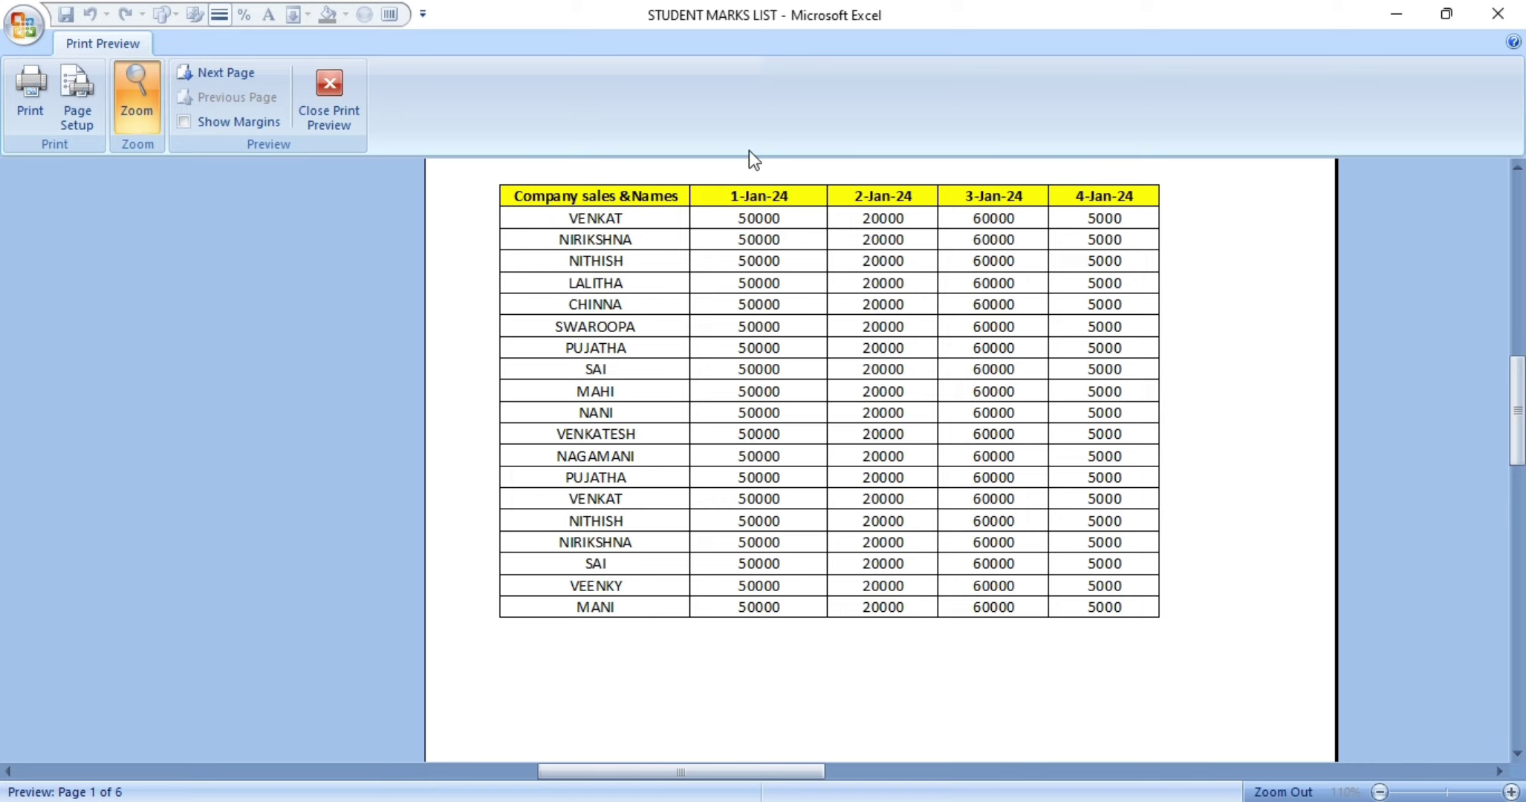
left_click(237, 75)
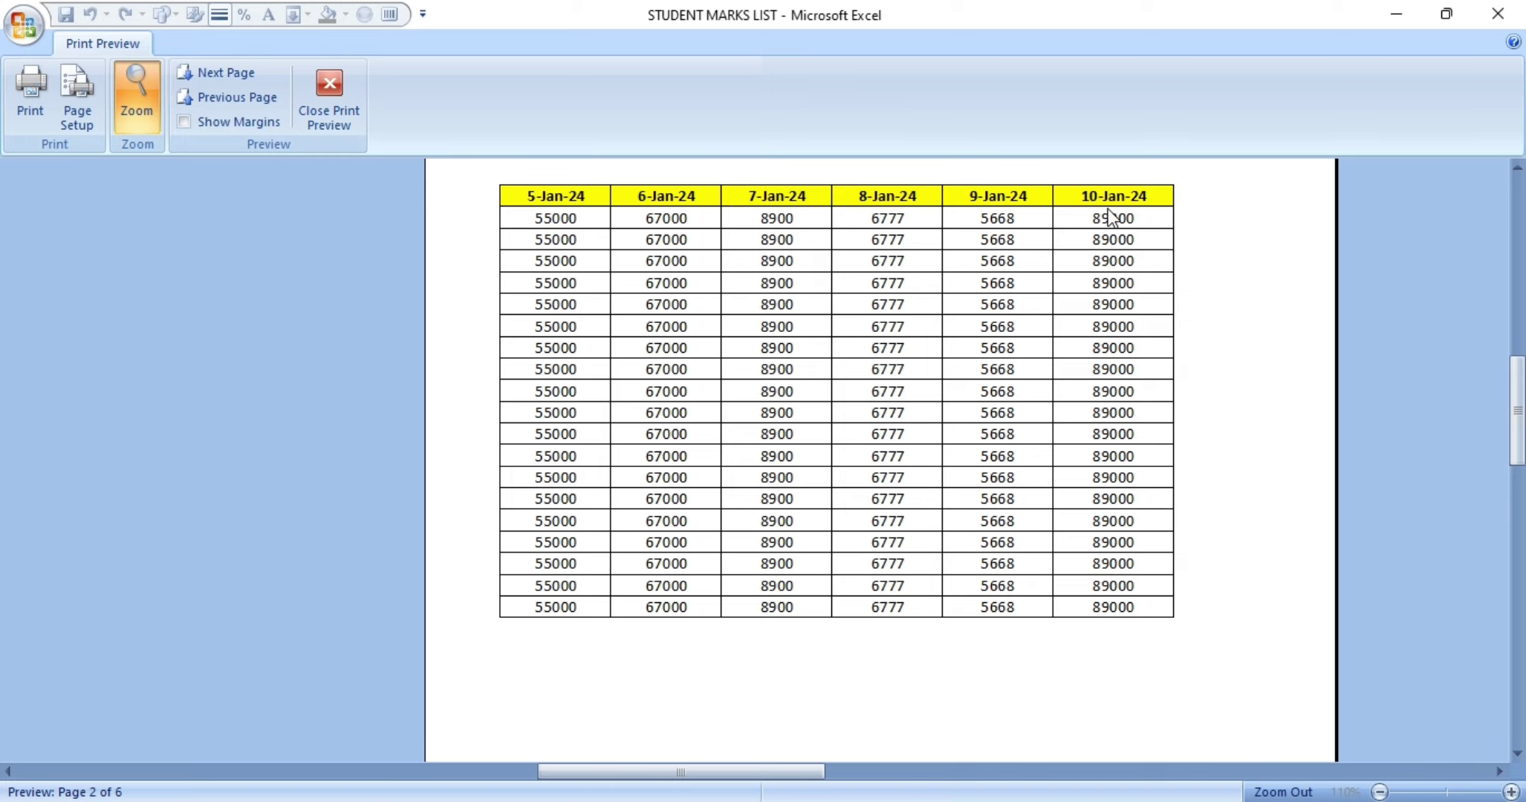
left_click(230, 75)
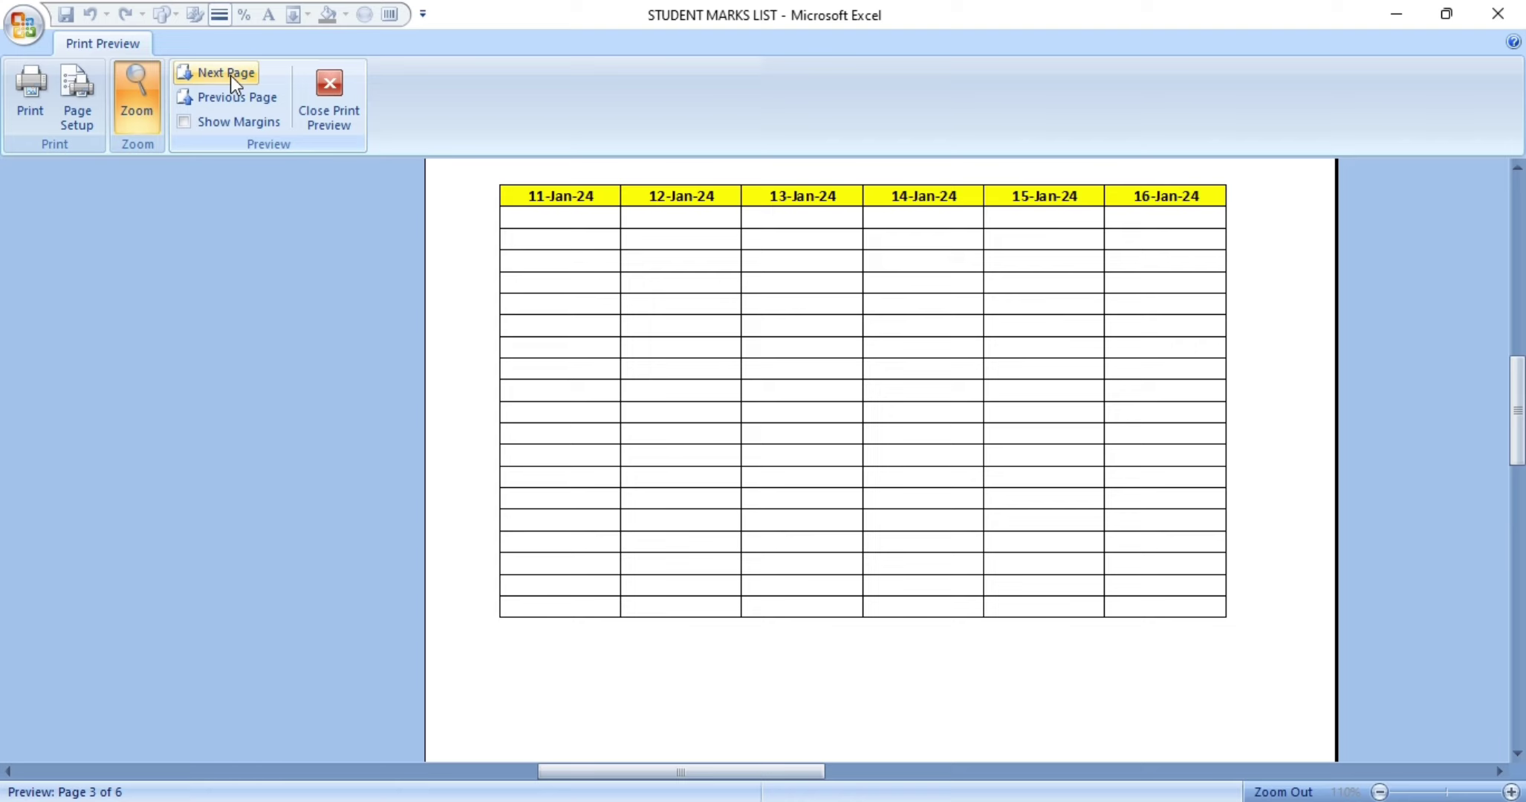
left_click(230, 75)
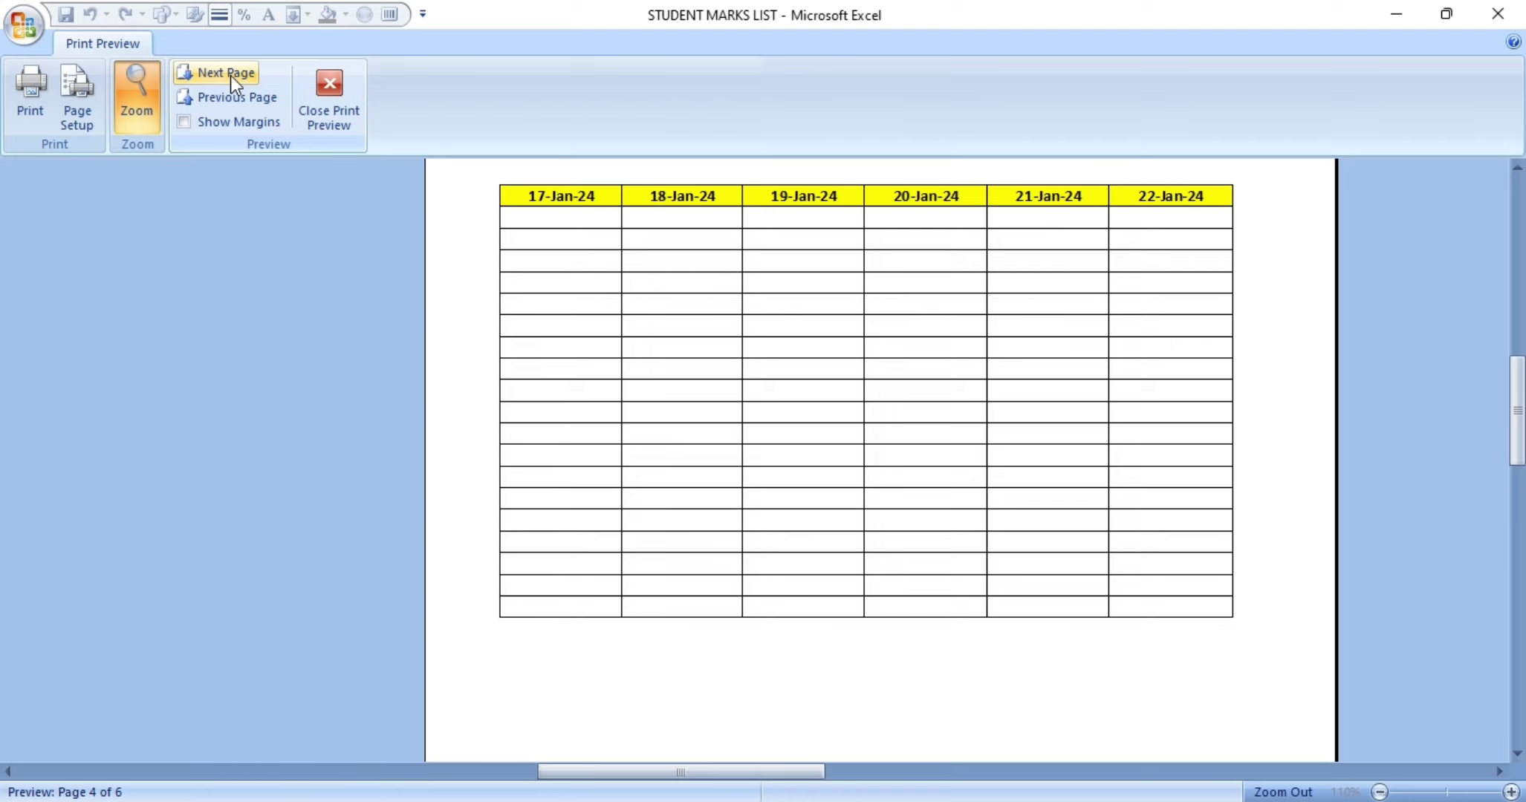
left_click(230, 75)
left_click(230, 75)
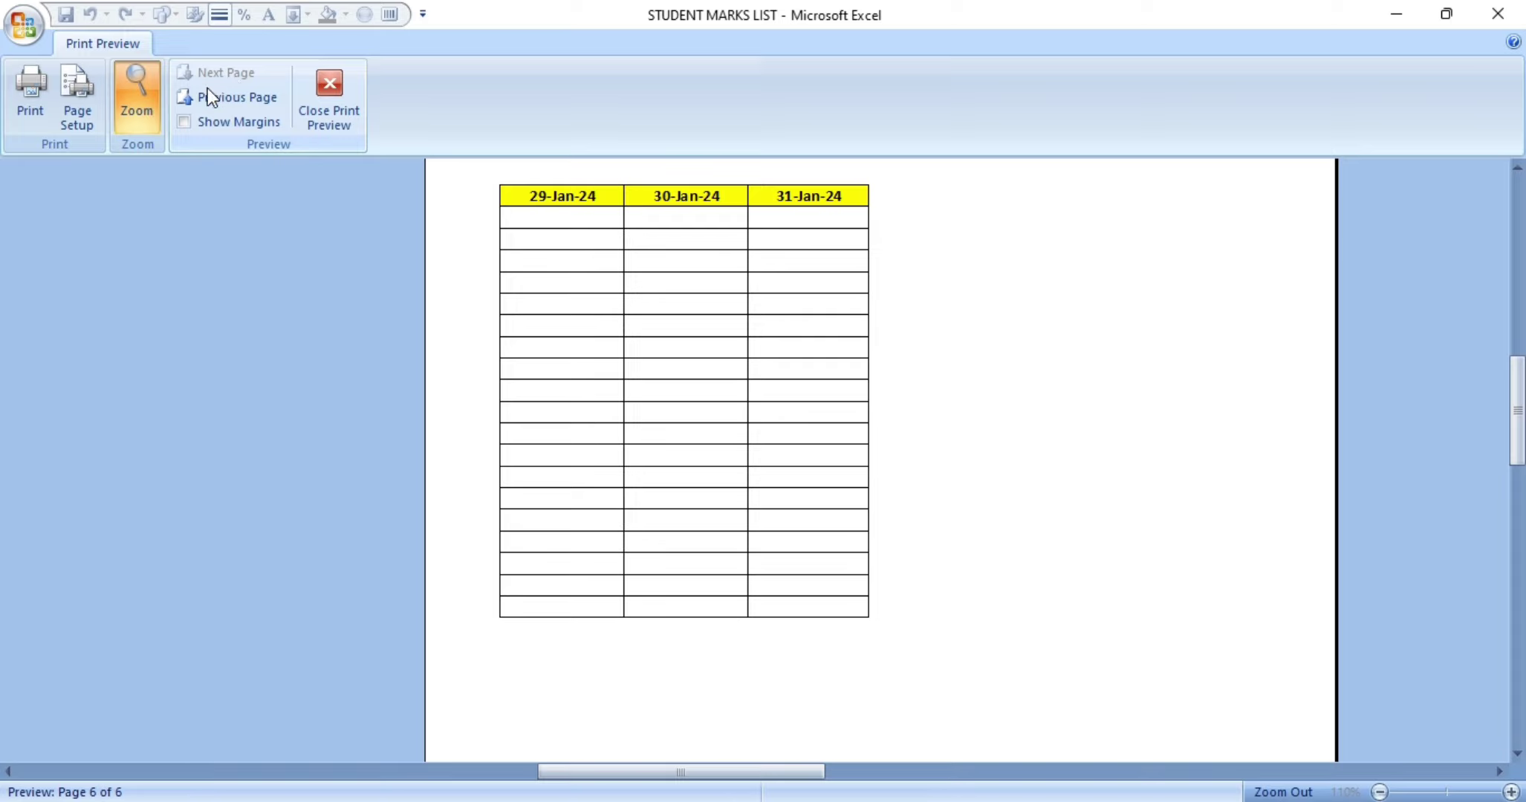
left_click(225, 97)
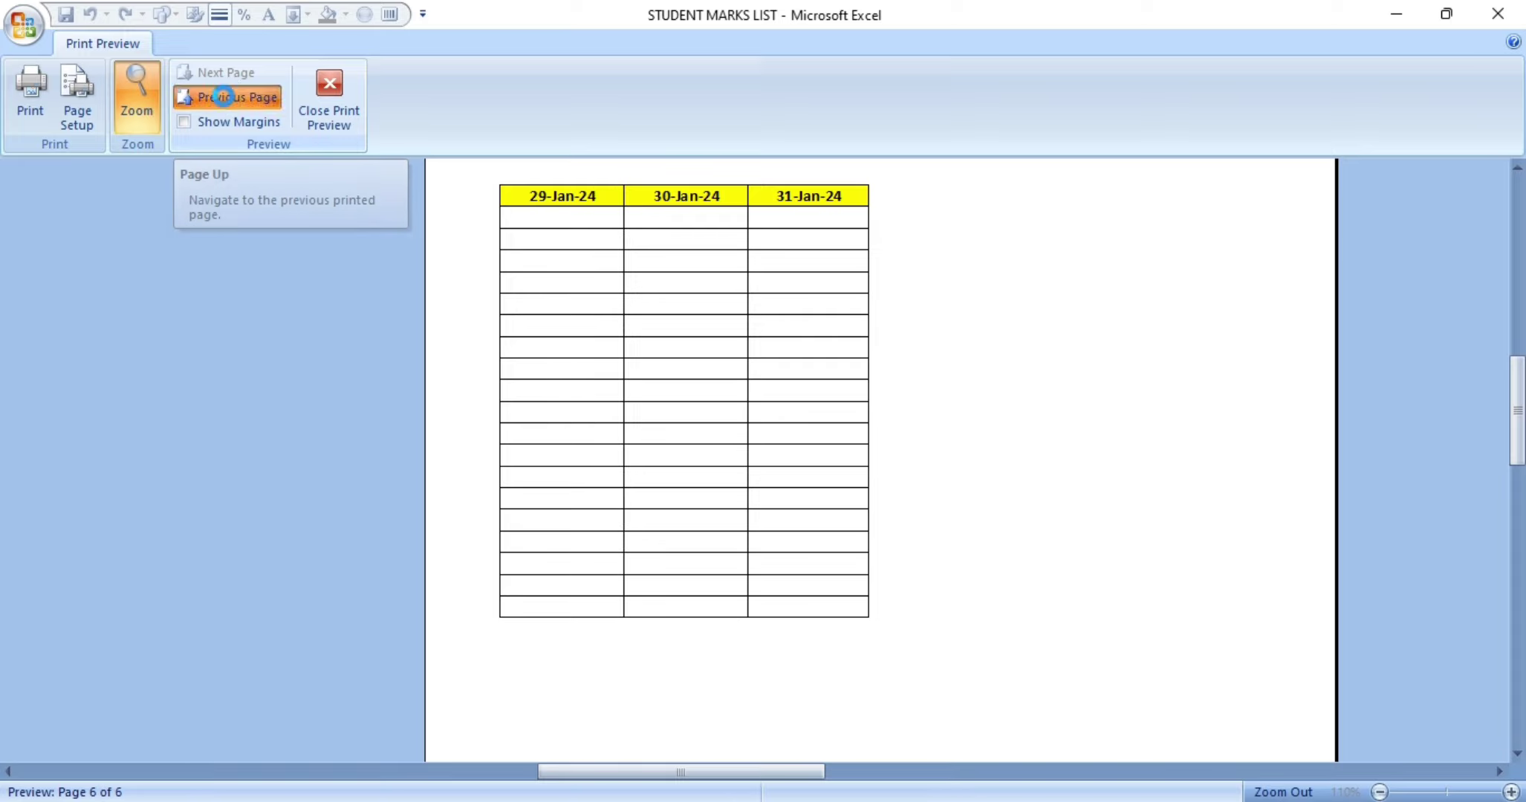
left_click(224, 97)
left_click(224, 96)
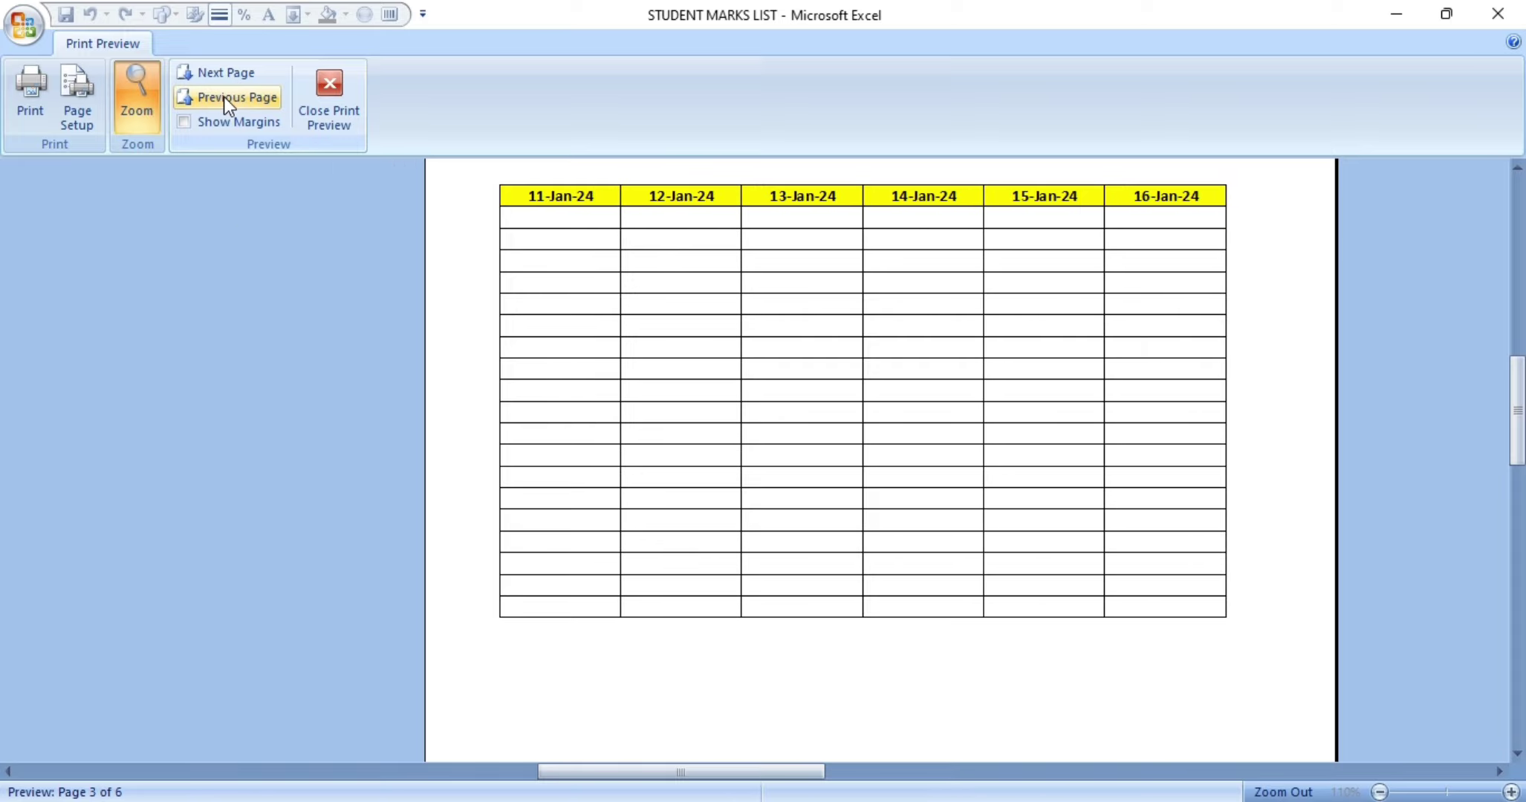
left_click(224, 96)
left_click(225, 96)
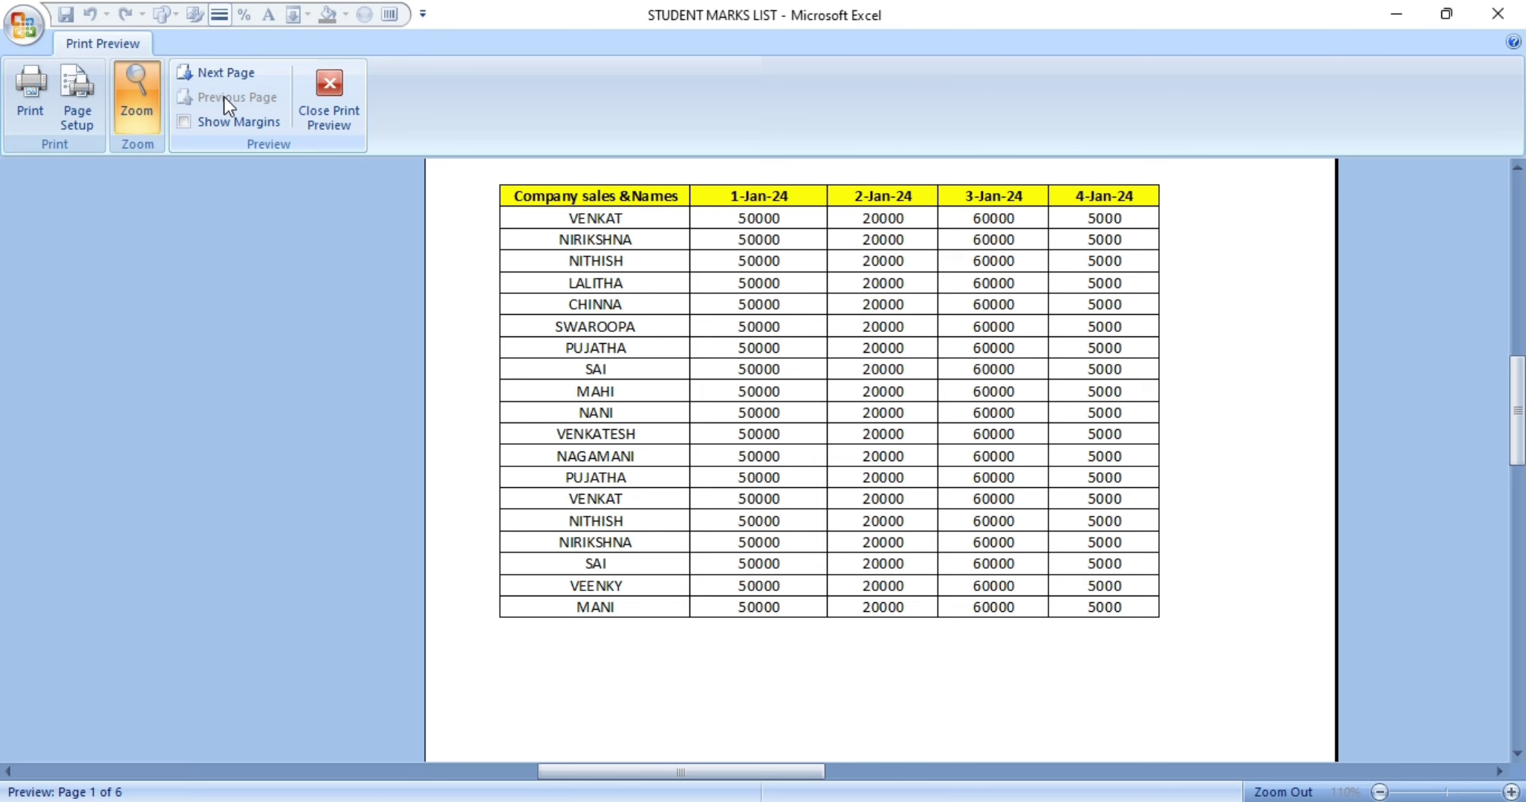
Close Print Preview to return to the normal worksheet.
left_click(327, 115)
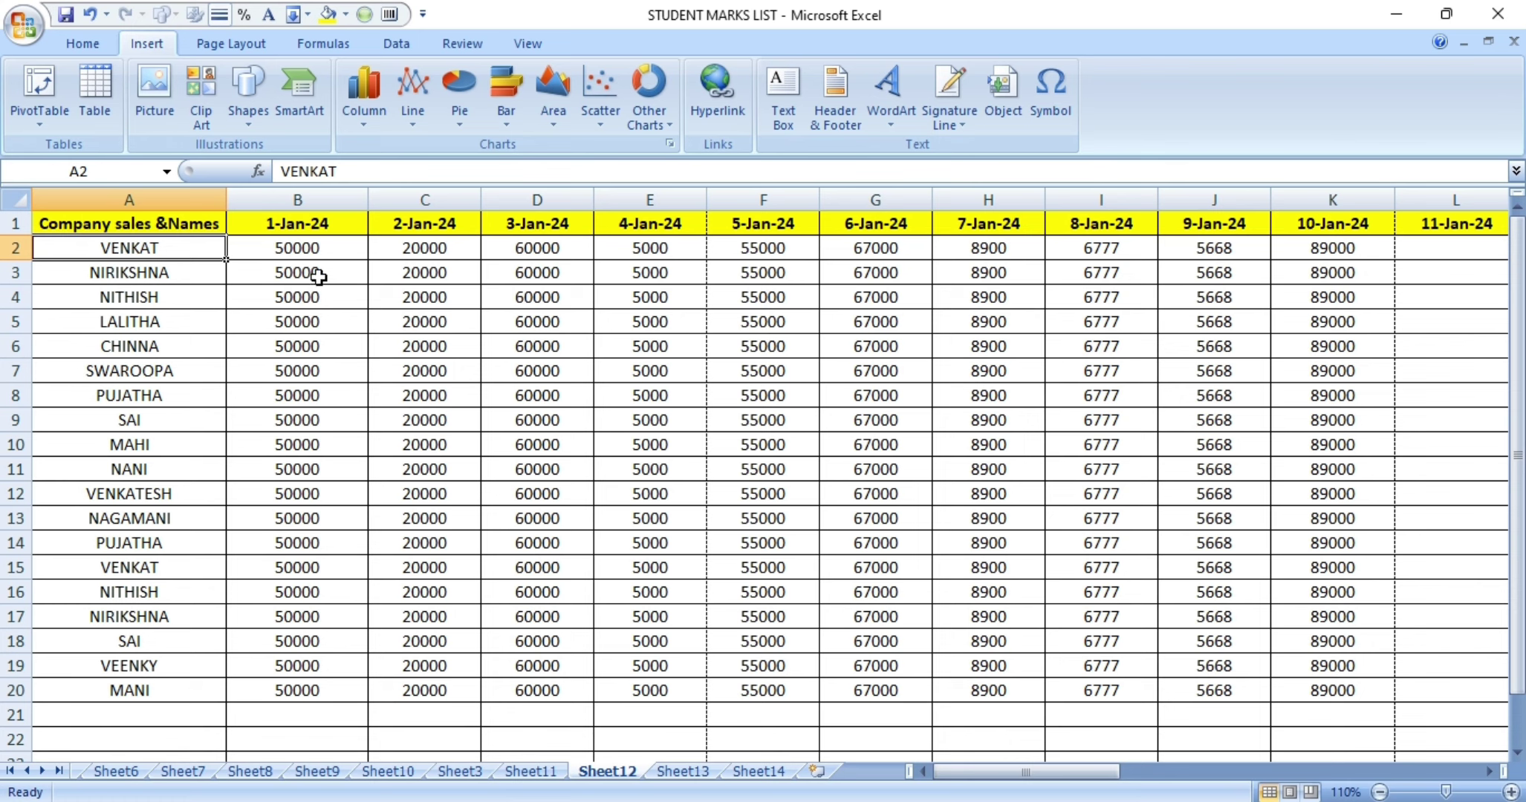
Type COMPANY SALES in the centre header and confirm it appears on page 2.
left_click(836, 110)
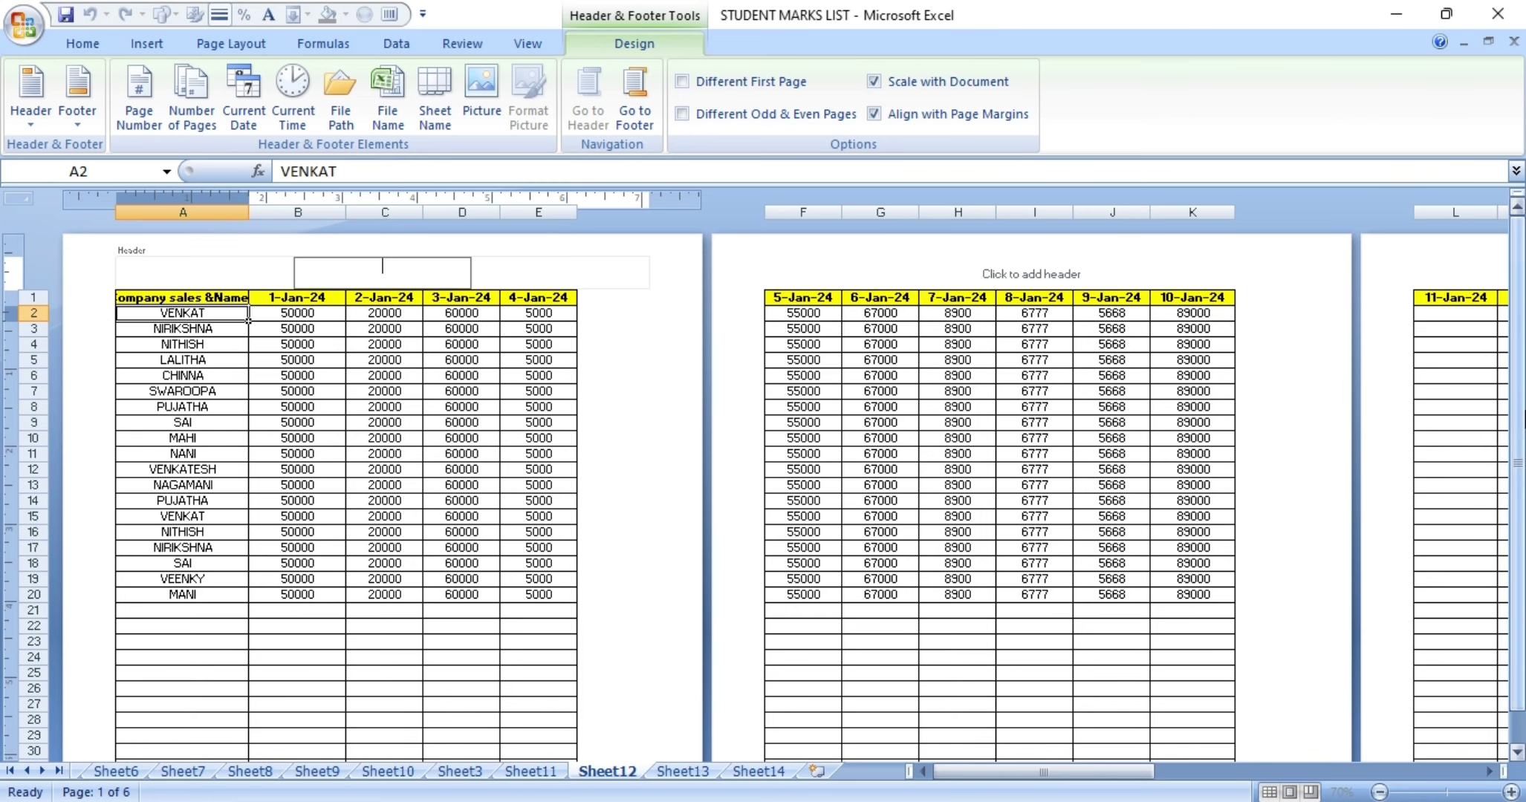
left_click_drag(1519, 445, 1501, 378)
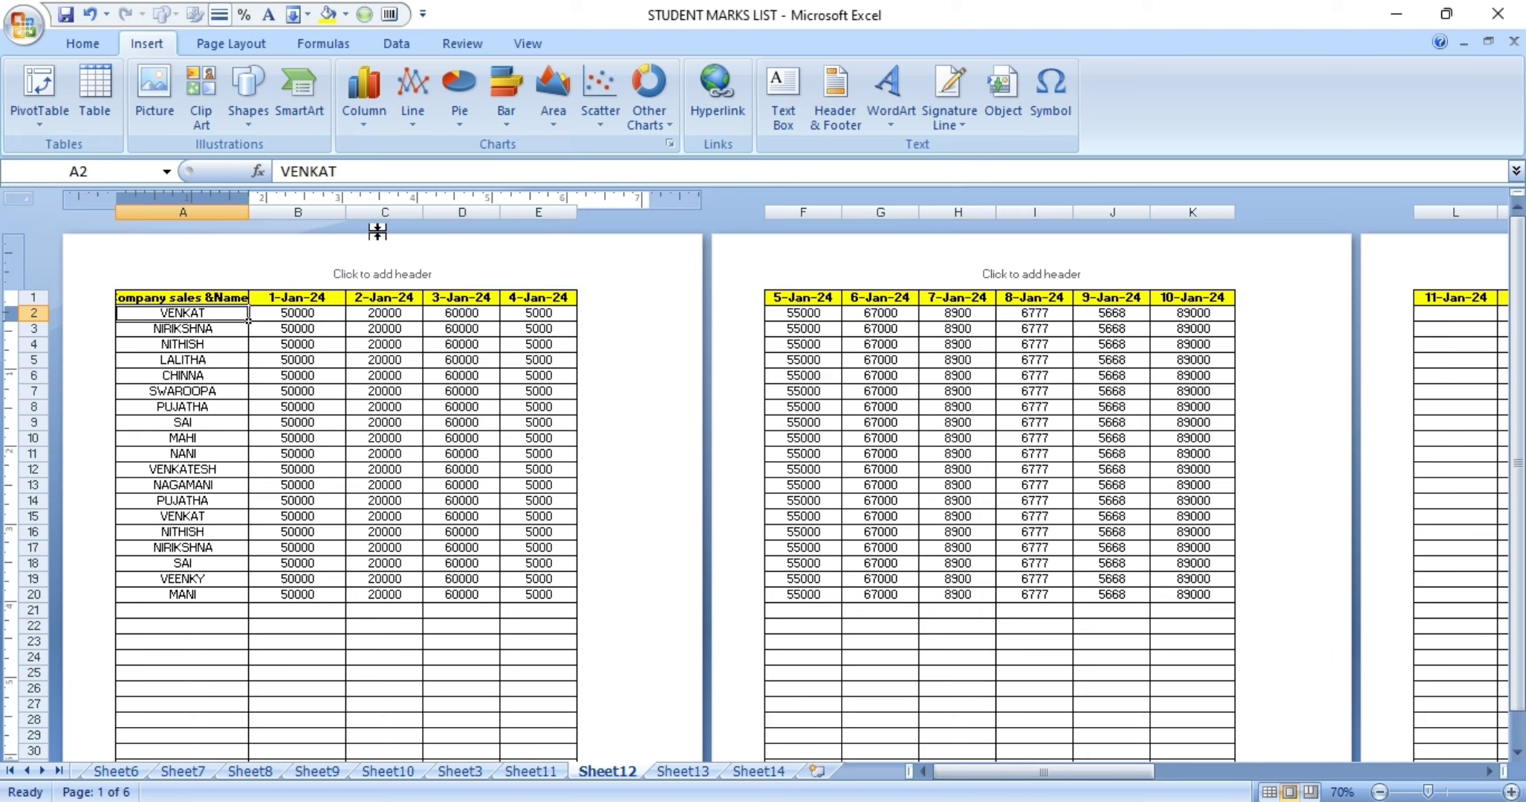
left_click(416, 272)
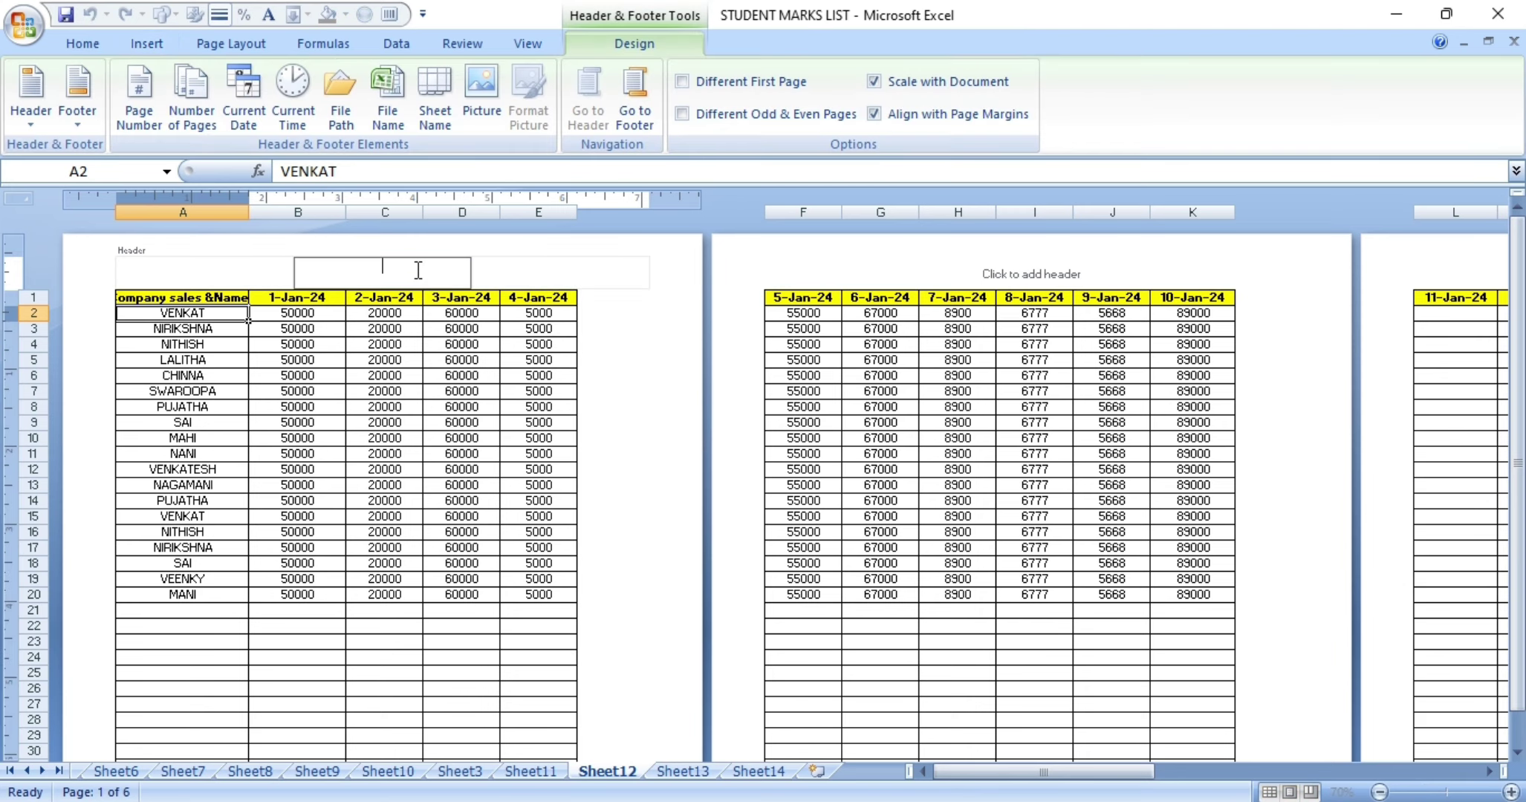
type("COMPANY S")
type("ALES")
left_click(1040, 280)
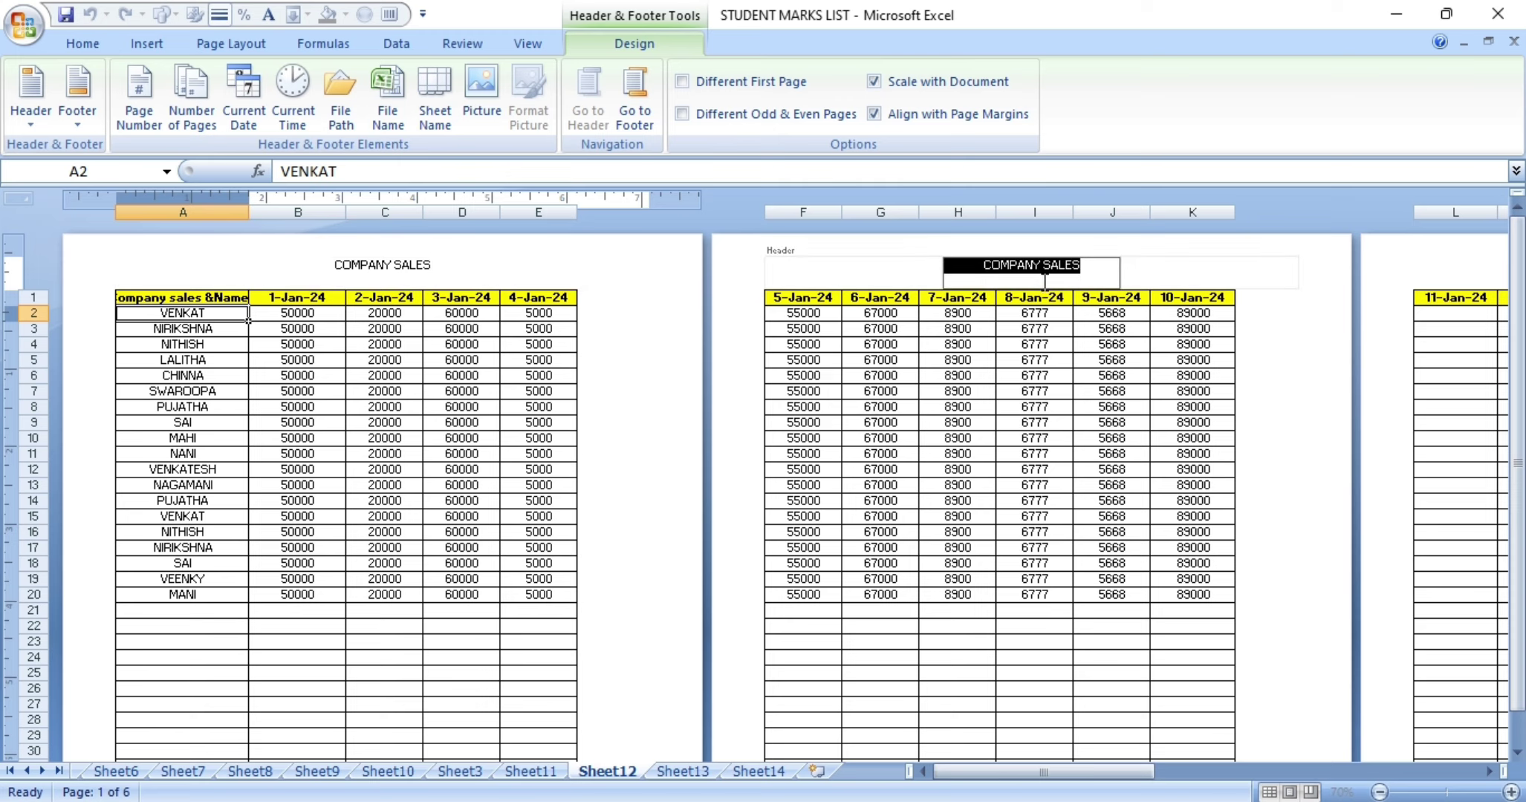
left_click(1038, 771)
left_click_drag(1039, 772, 1203, 780)
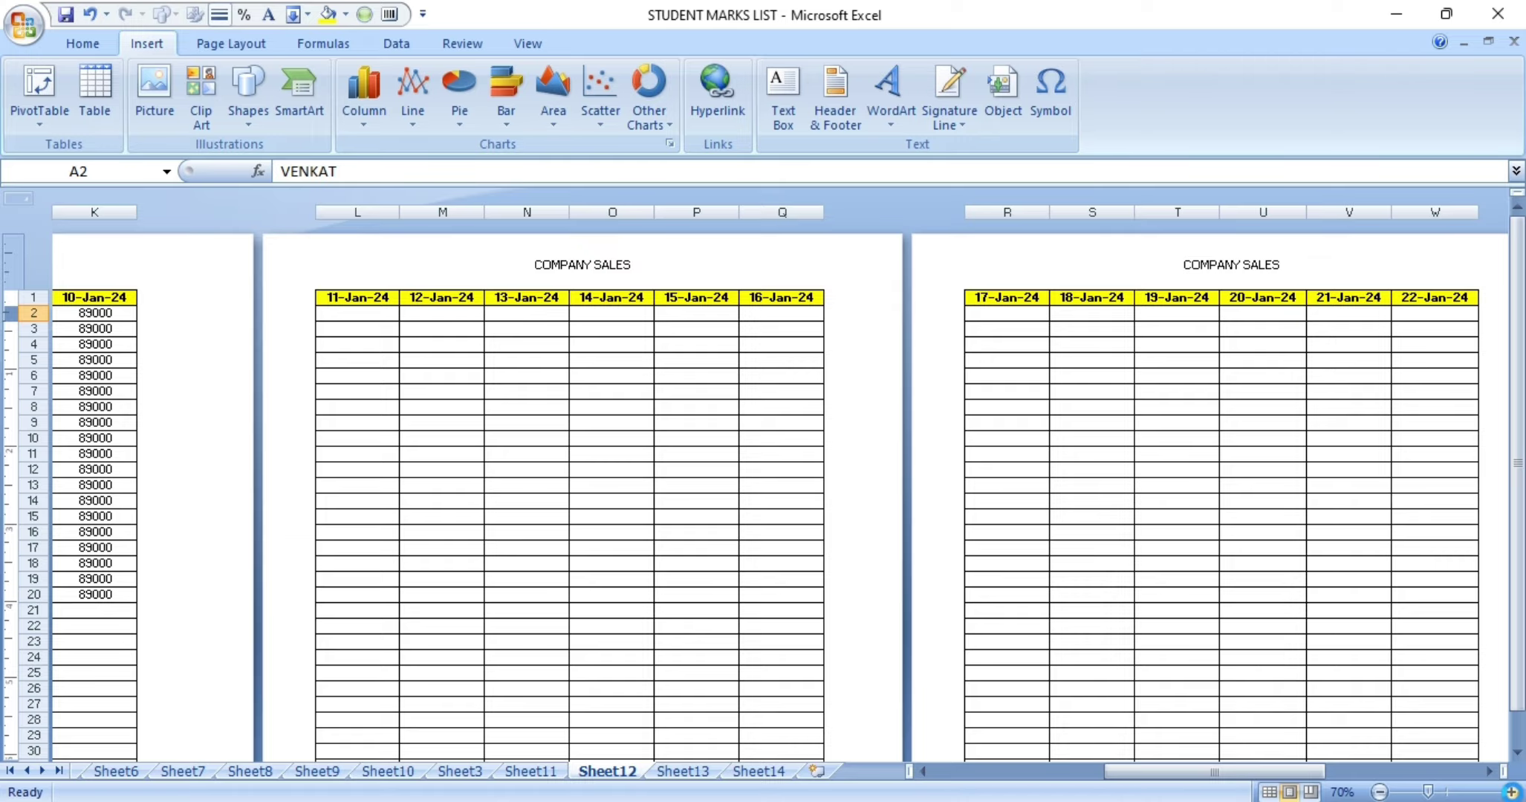
Zoom in on the page layout and scroll sideways across the columns.
left_click(1510, 792)
left_click(1511, 792)
left_click(1510, 792)
left_click(1511, 792)
left_click(1511, 792)
left_click(1510, 792)
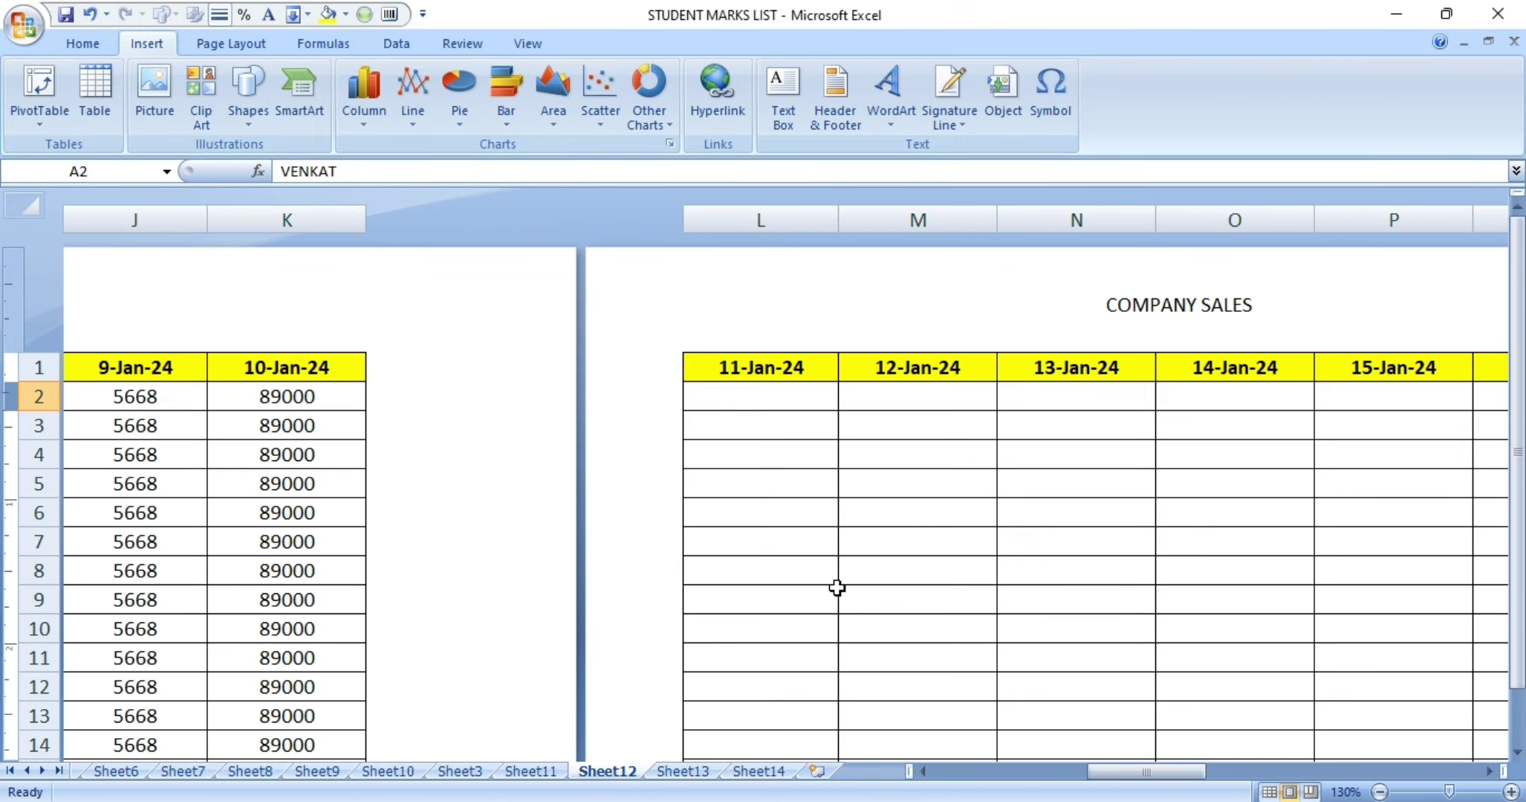
left_click(922, 772)
left_click(922, 771)
left_click(922, 771)
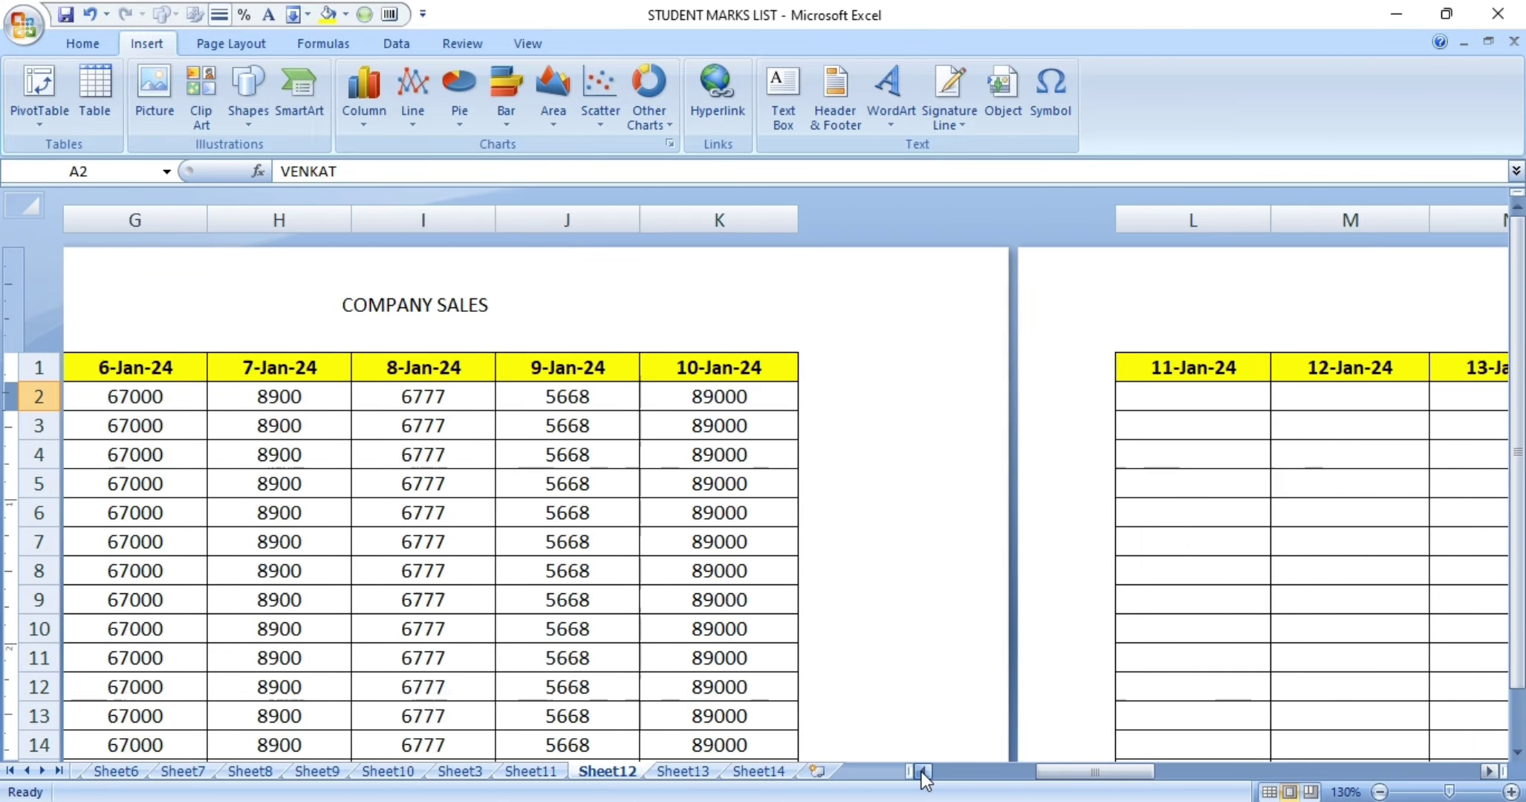
left_click(922, 771)
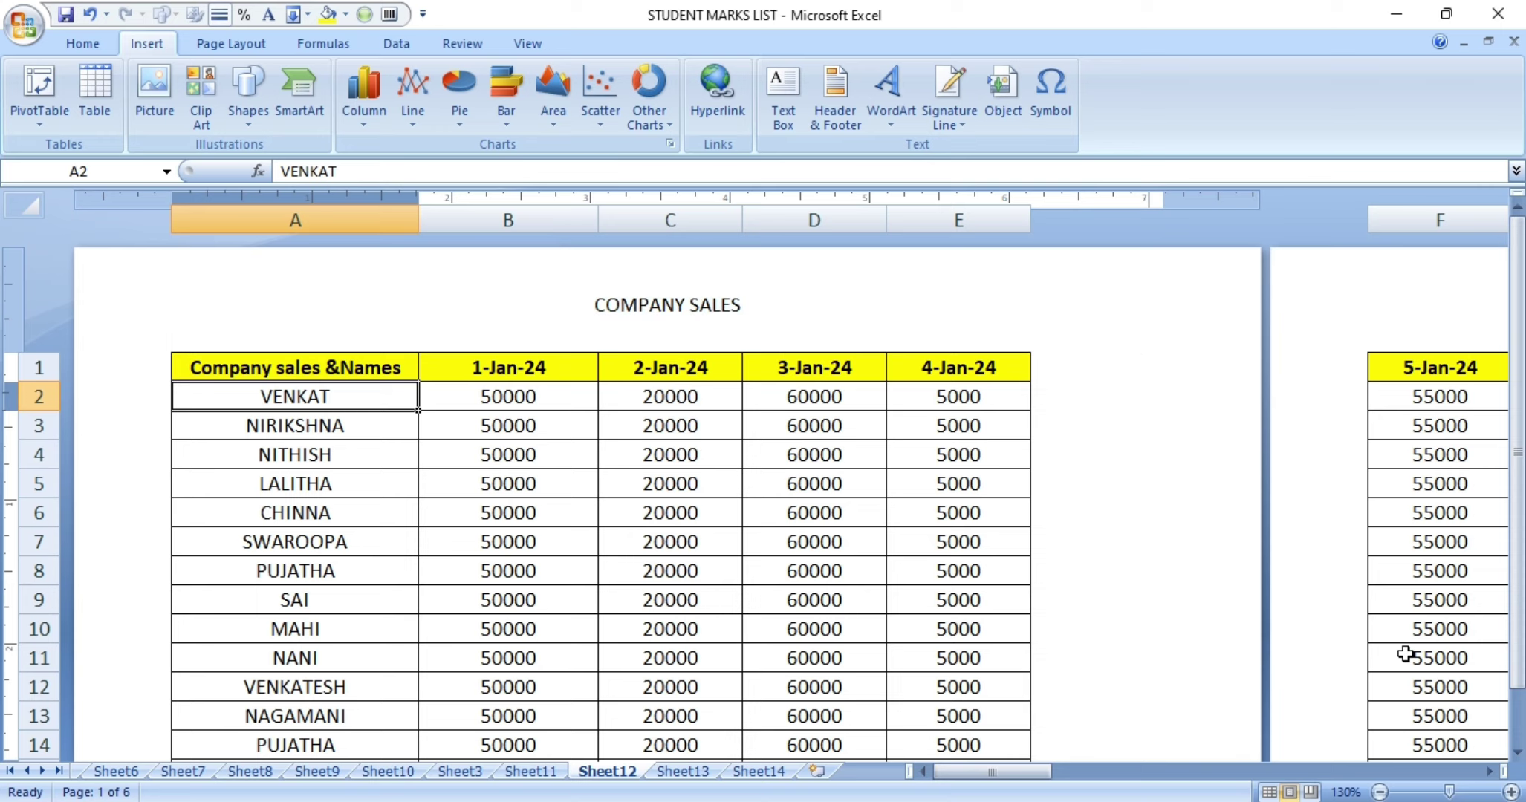
left_click(1490, 772)
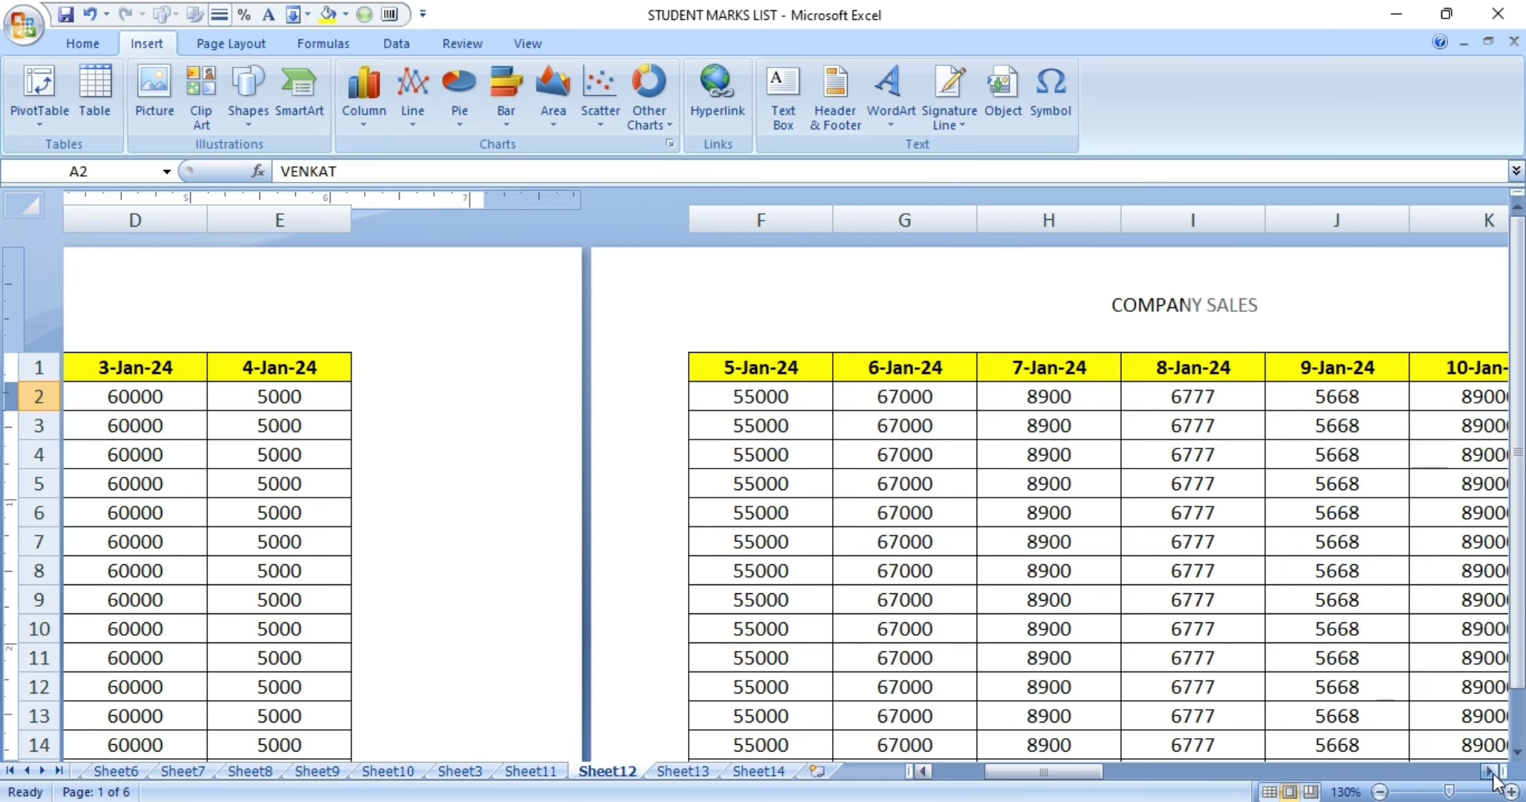
left_click(1490, 771)
left_click(1490, 771)
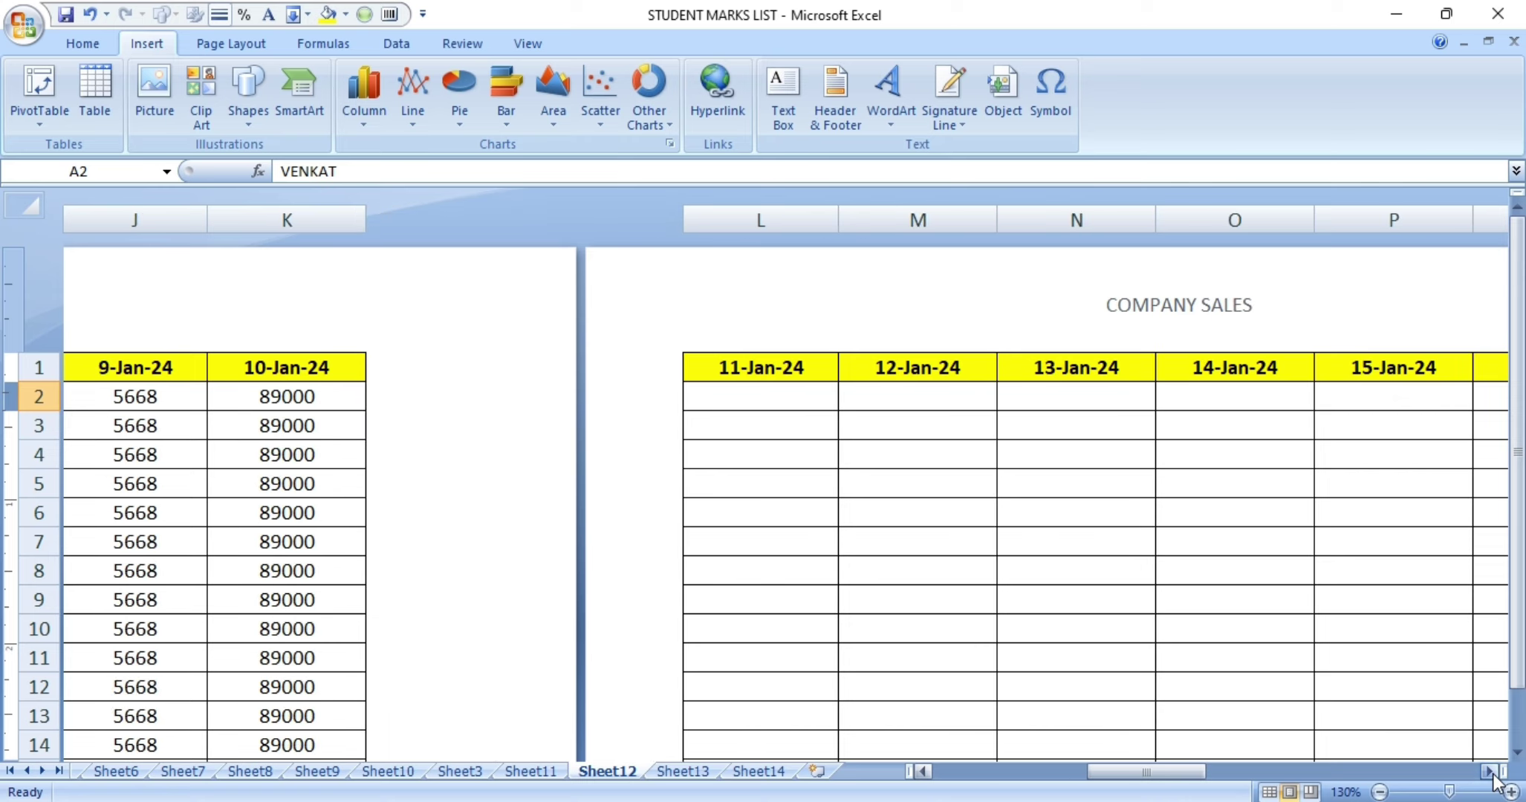
left_click(1489, 772)
left_click(1490, 771)
left_click(1489, 771)
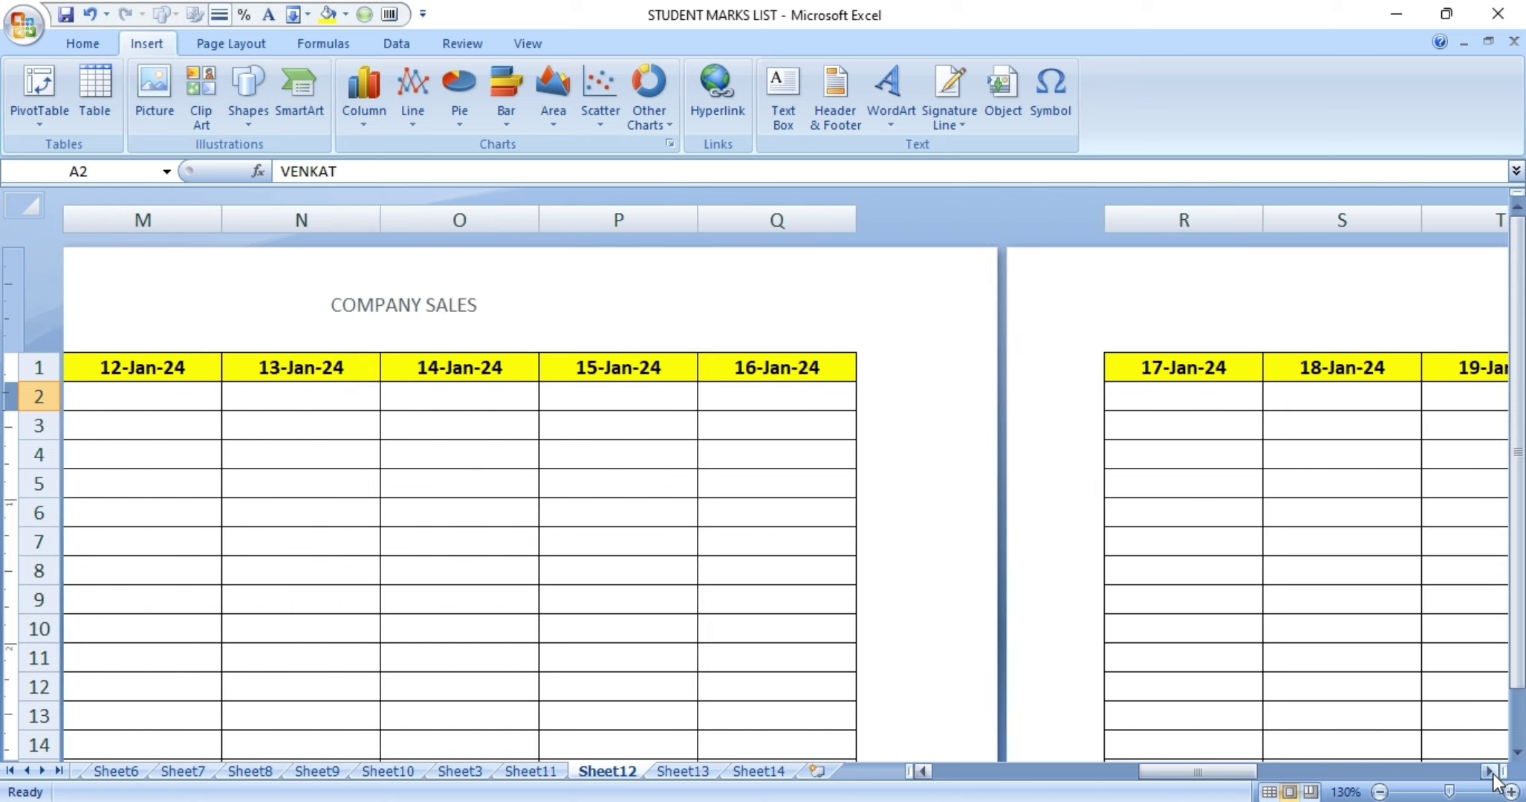
left_click(1490, 772)
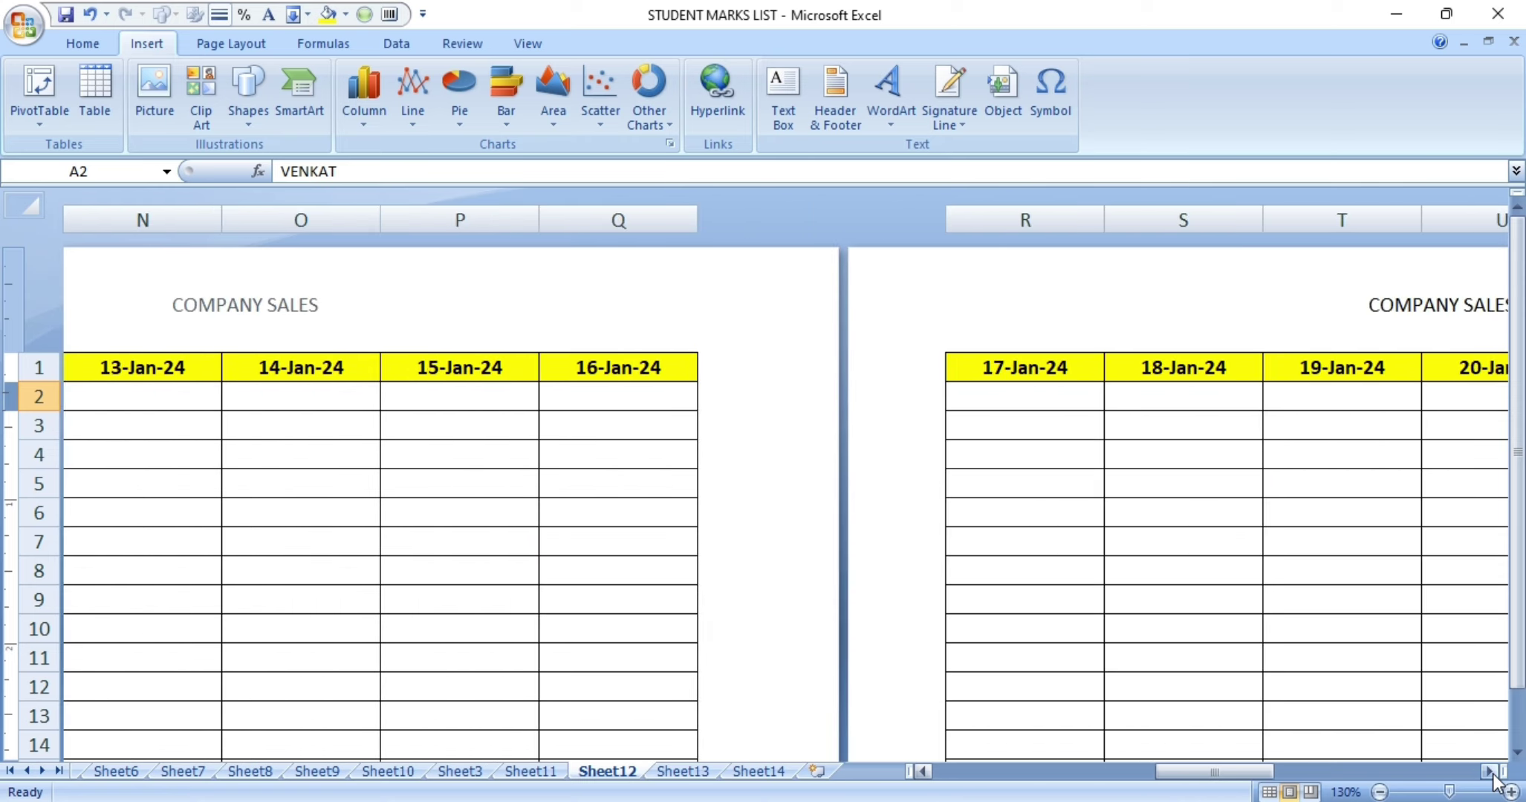
left_click(1490, 771)
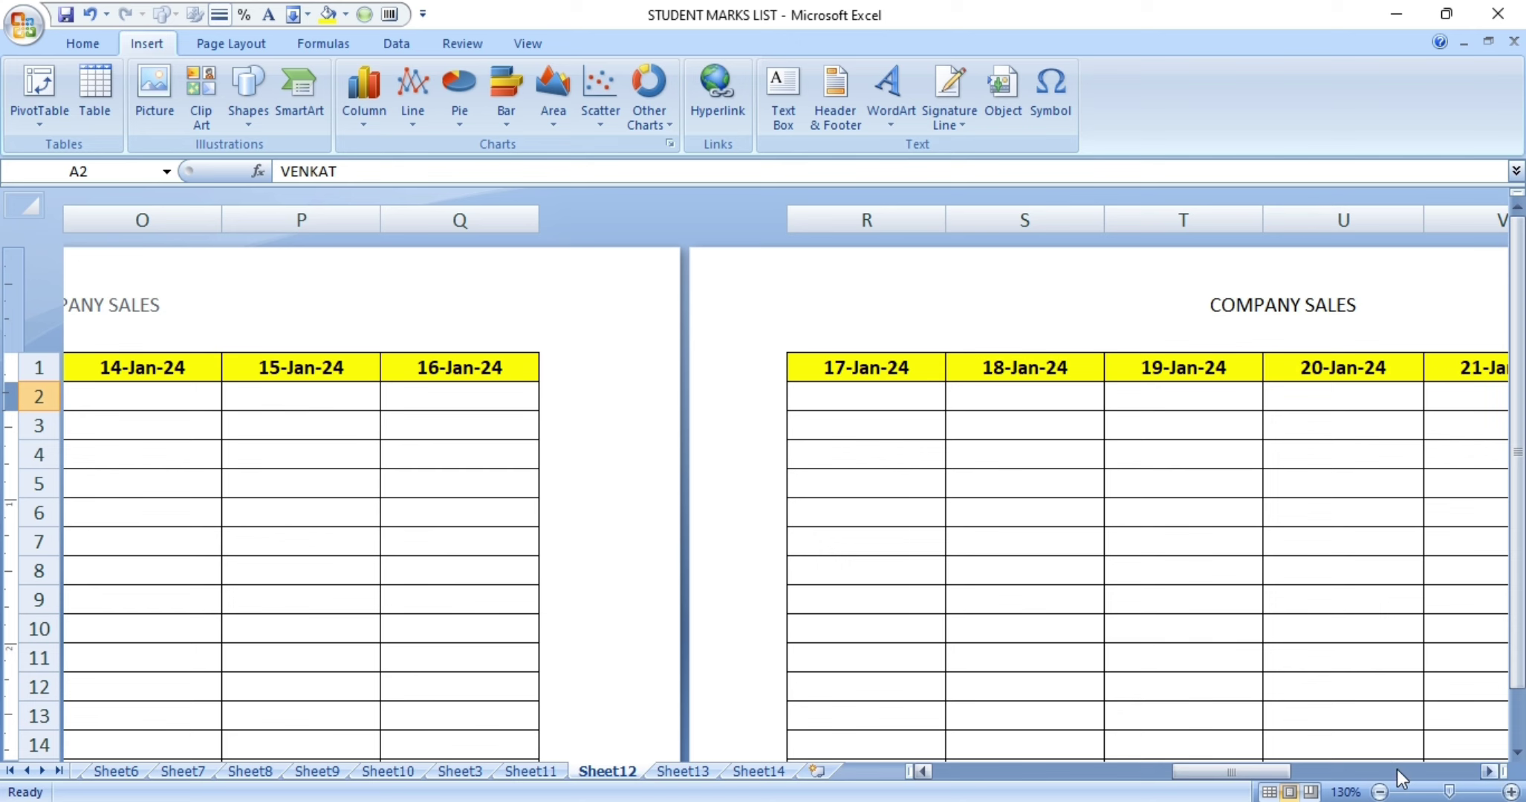
Scroll back to columns A–F and down to the first page's footer area.
left_click(921, 772)
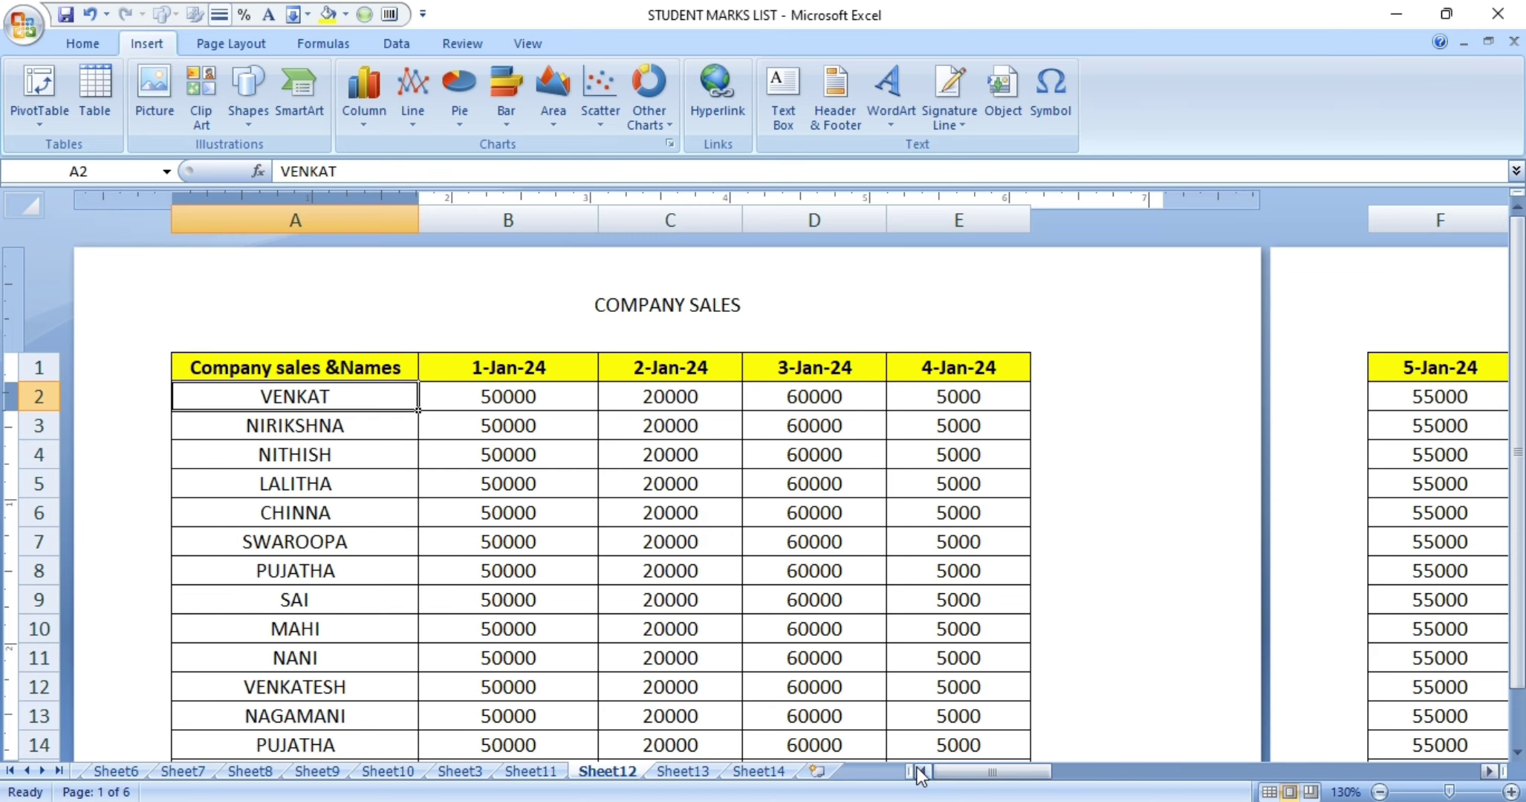
left_click(1519, 752)
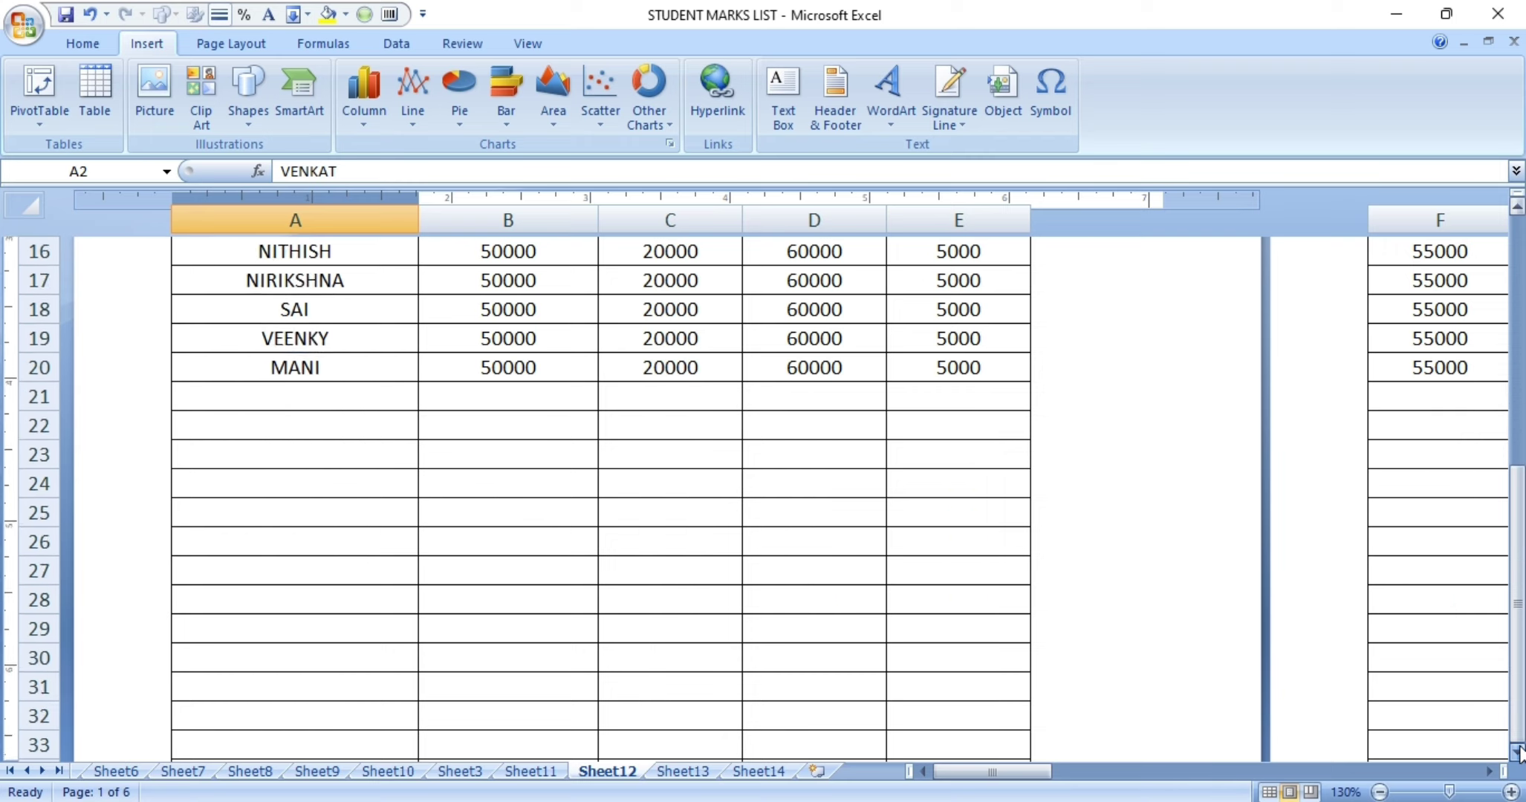
left_click(1519, 751)
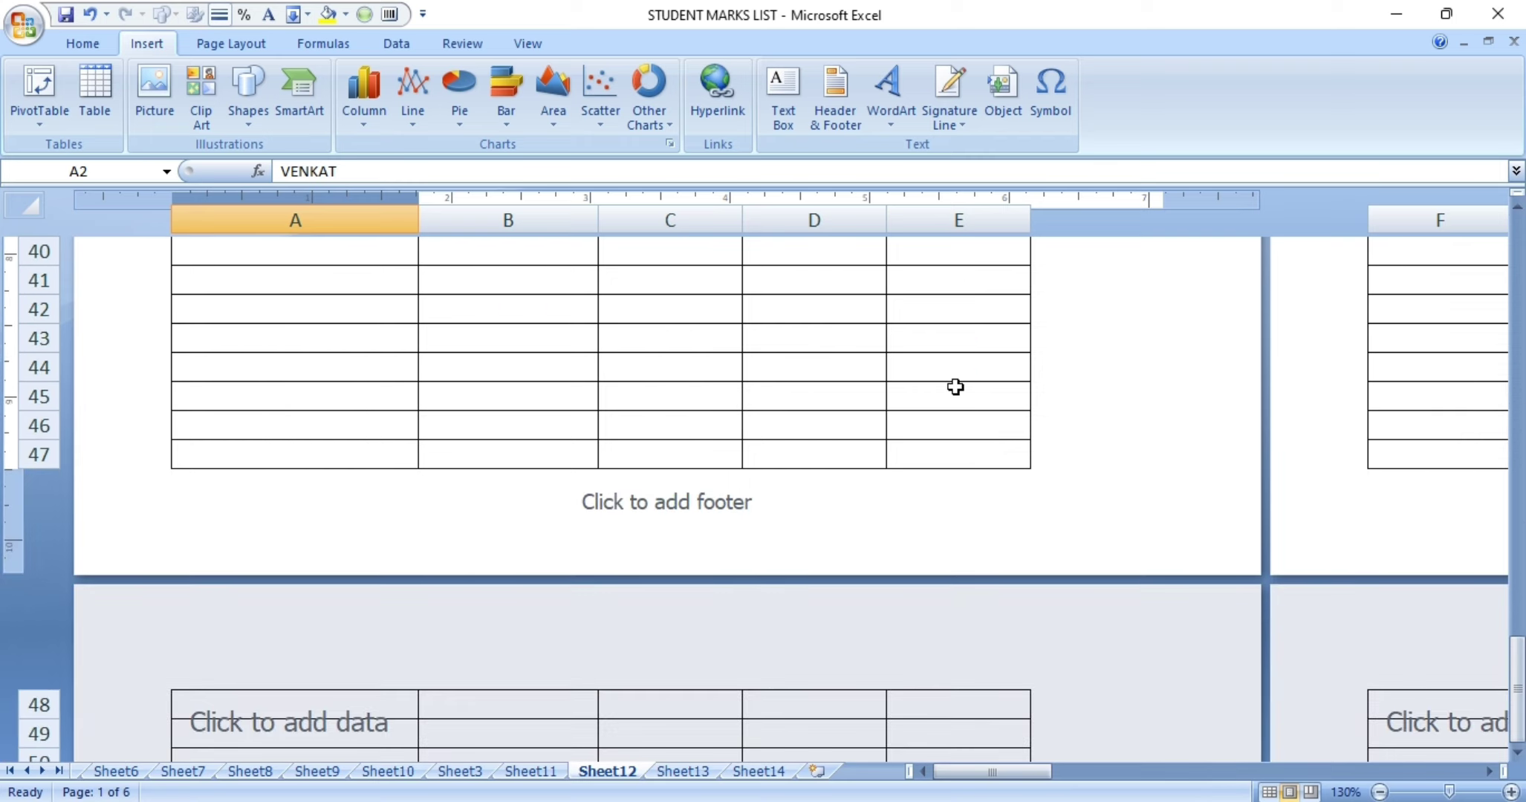
Enter VENKAT COMPUTERS in the centre footer of page 1.
left_click(725, 505)
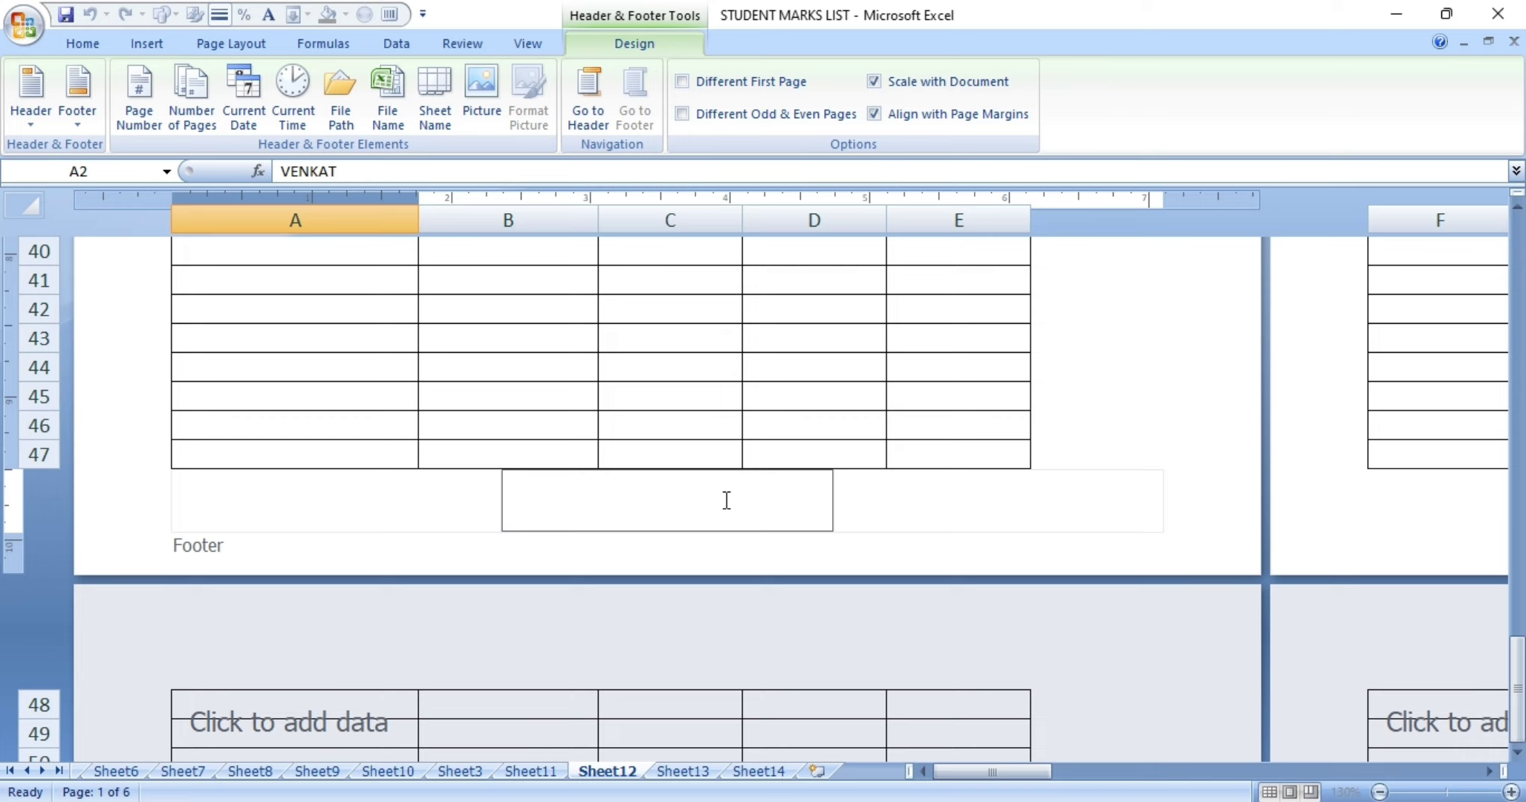
type("VENKA")
type("T COM")
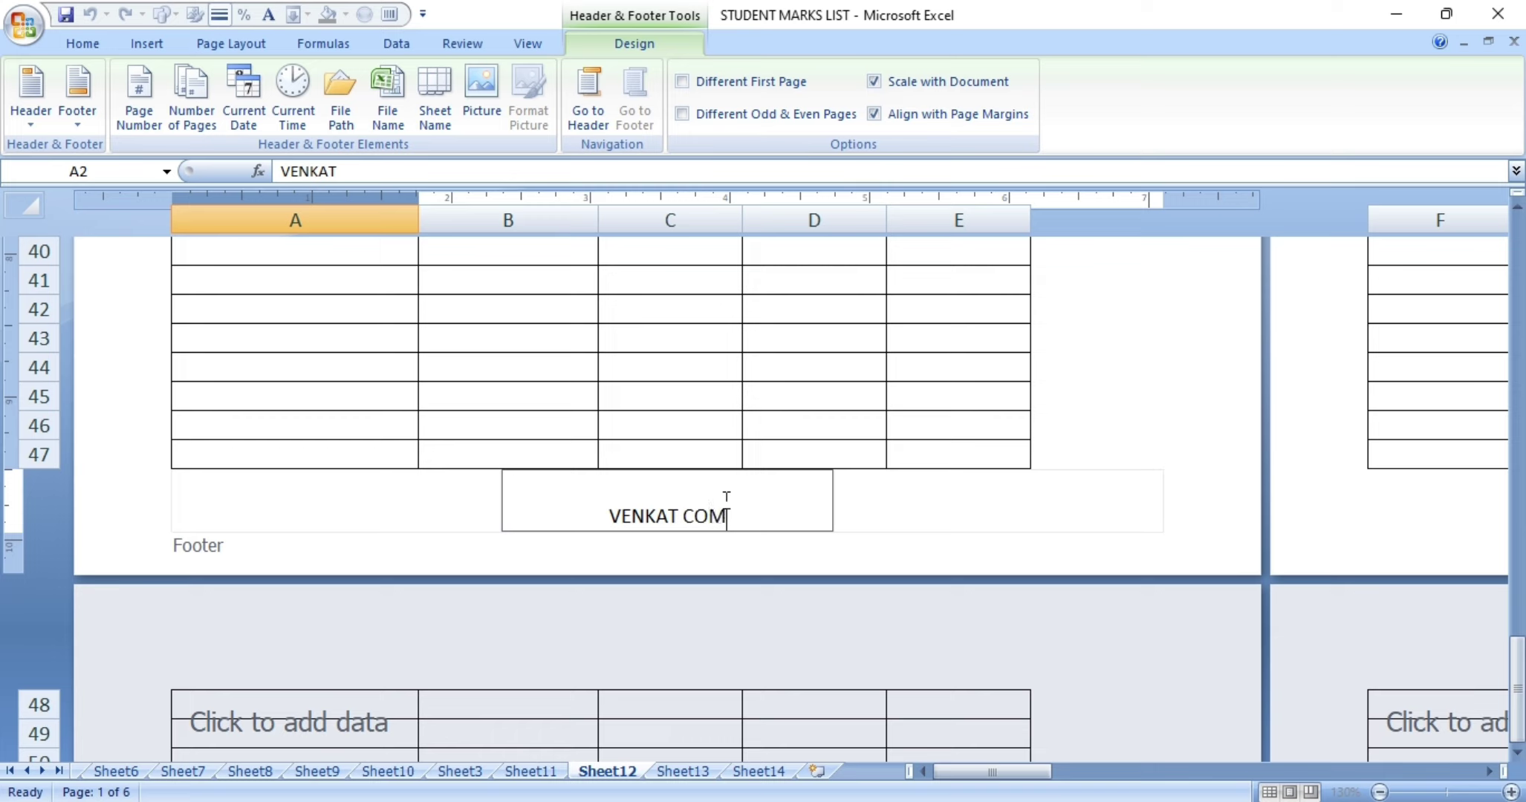
type("PUTE")
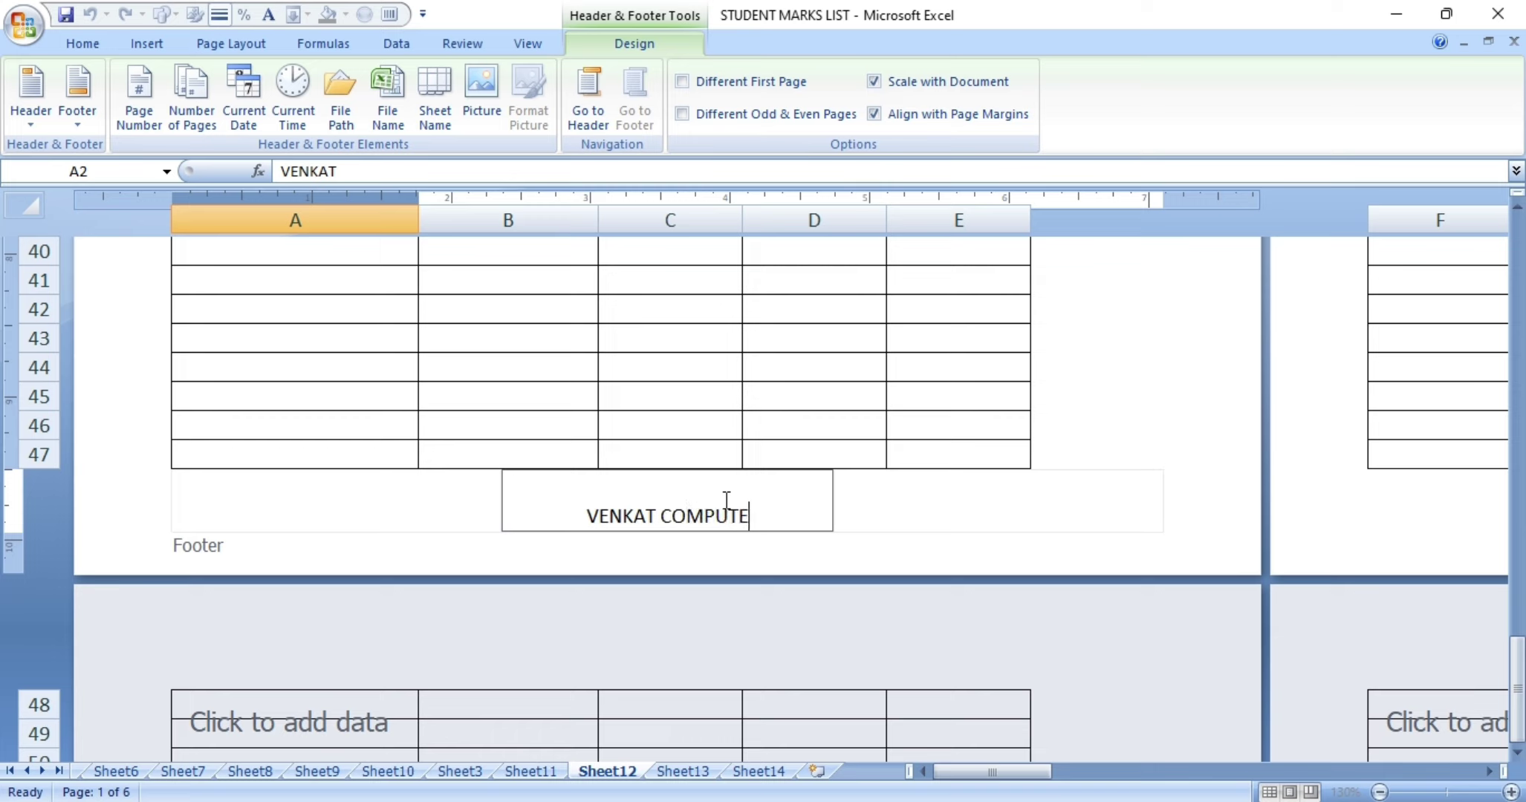
type("RS")
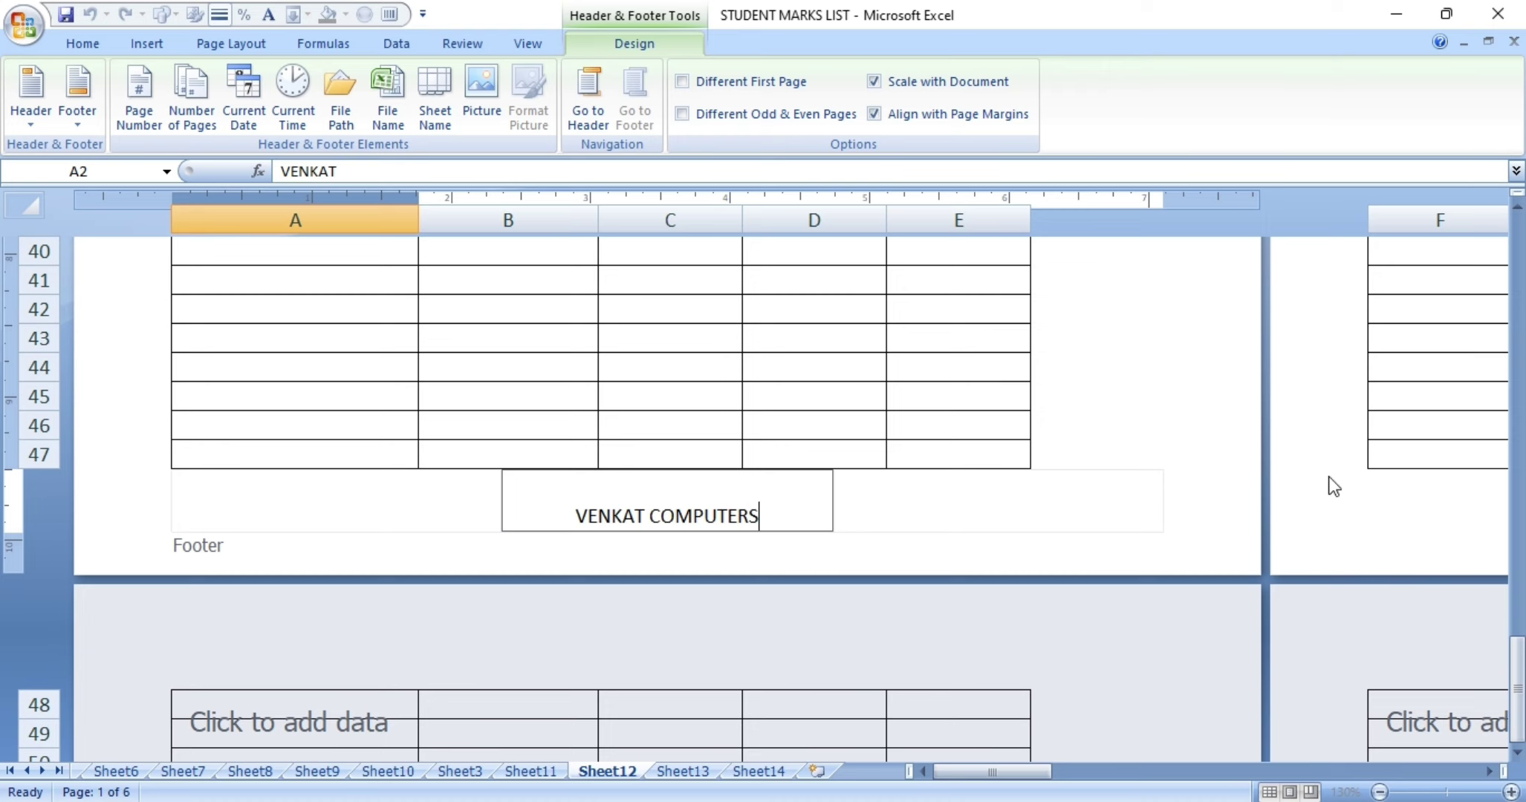
left_click(1423, 459)
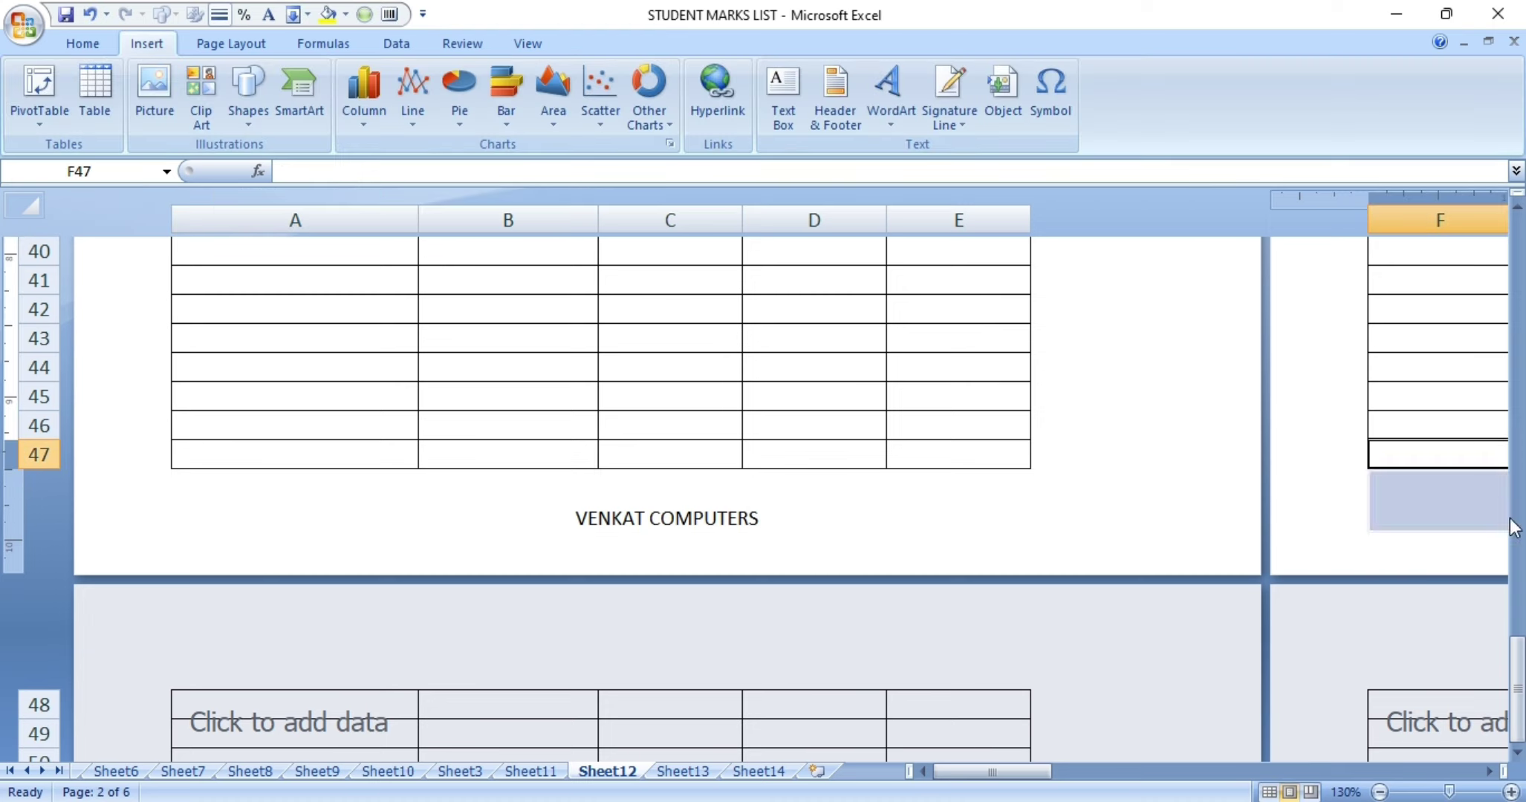
Scroll right across the printed pages to check each page's VENKAT COMPUTERS footer.
left_click(1492, 772)
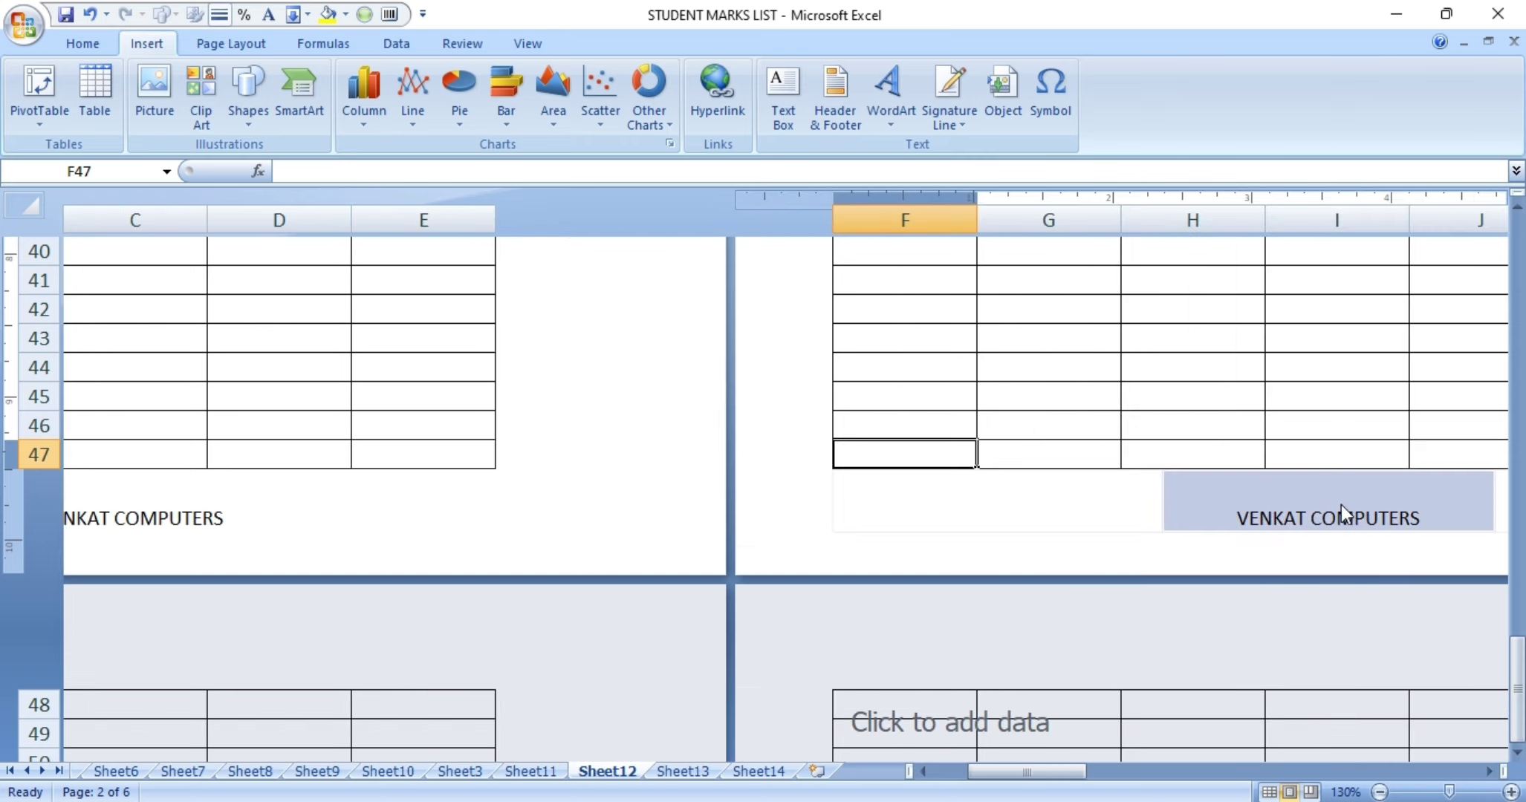
left_click(1492, 772)
left_click(1492, 772)
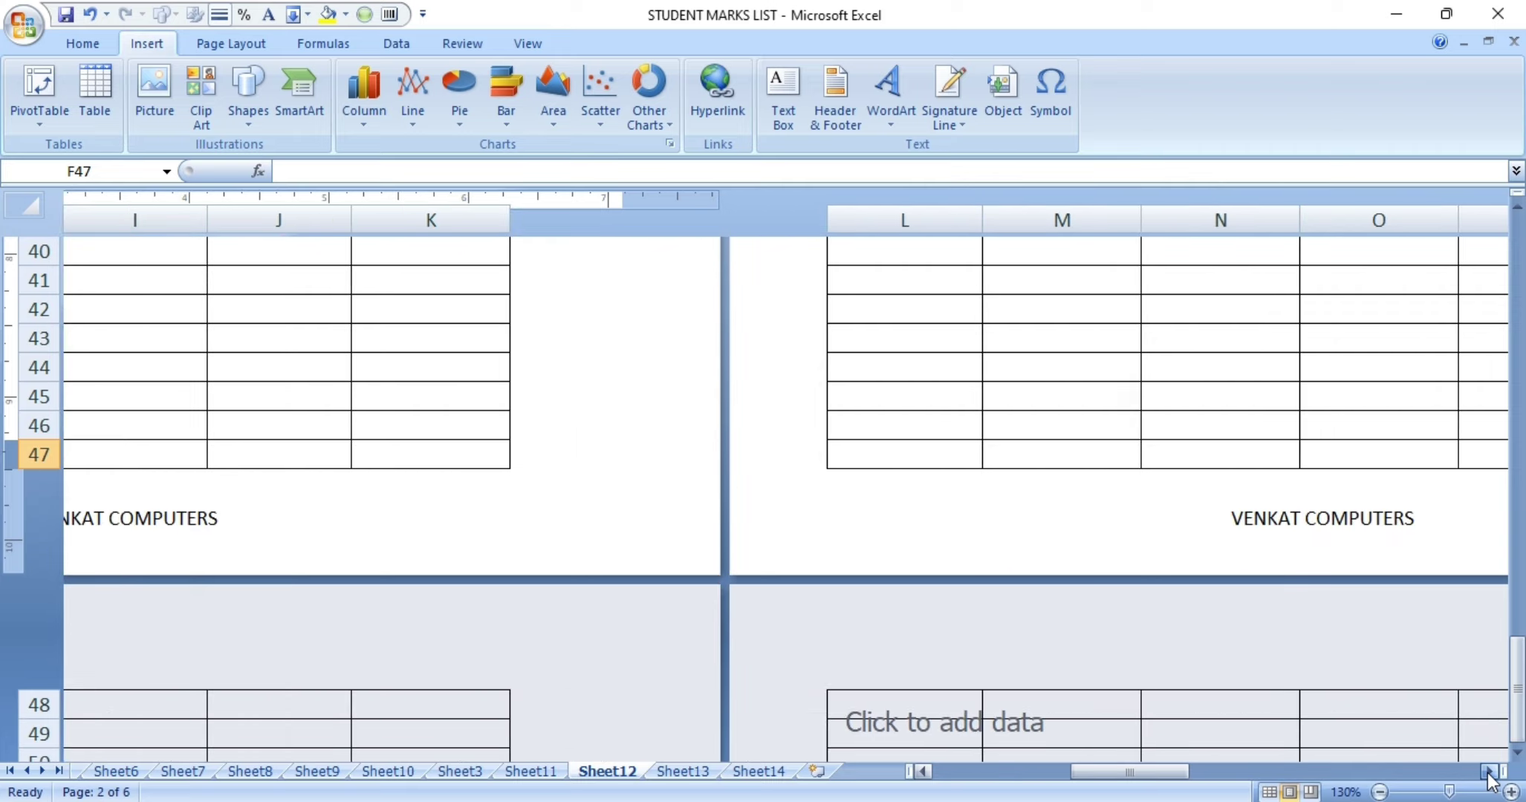
left_click(1492, 772)
left_click(1491, 772)
left_click(1490, 772)
left_click(1490, 772)
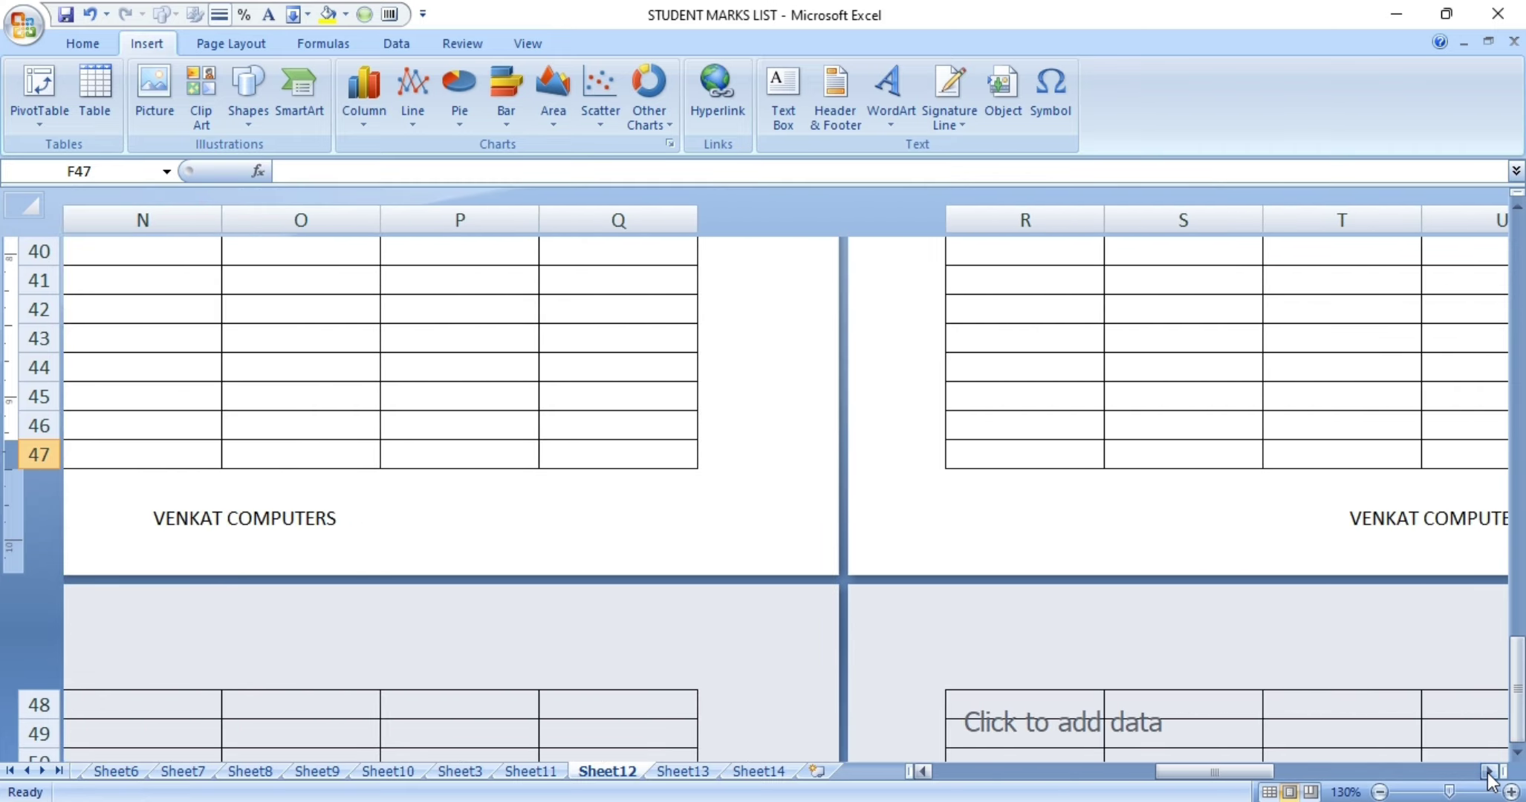
Zoom out to 70% to view several pages at once.
left_click(1378, 792)
left_click(1379, 792)
left_click(1379, 792)
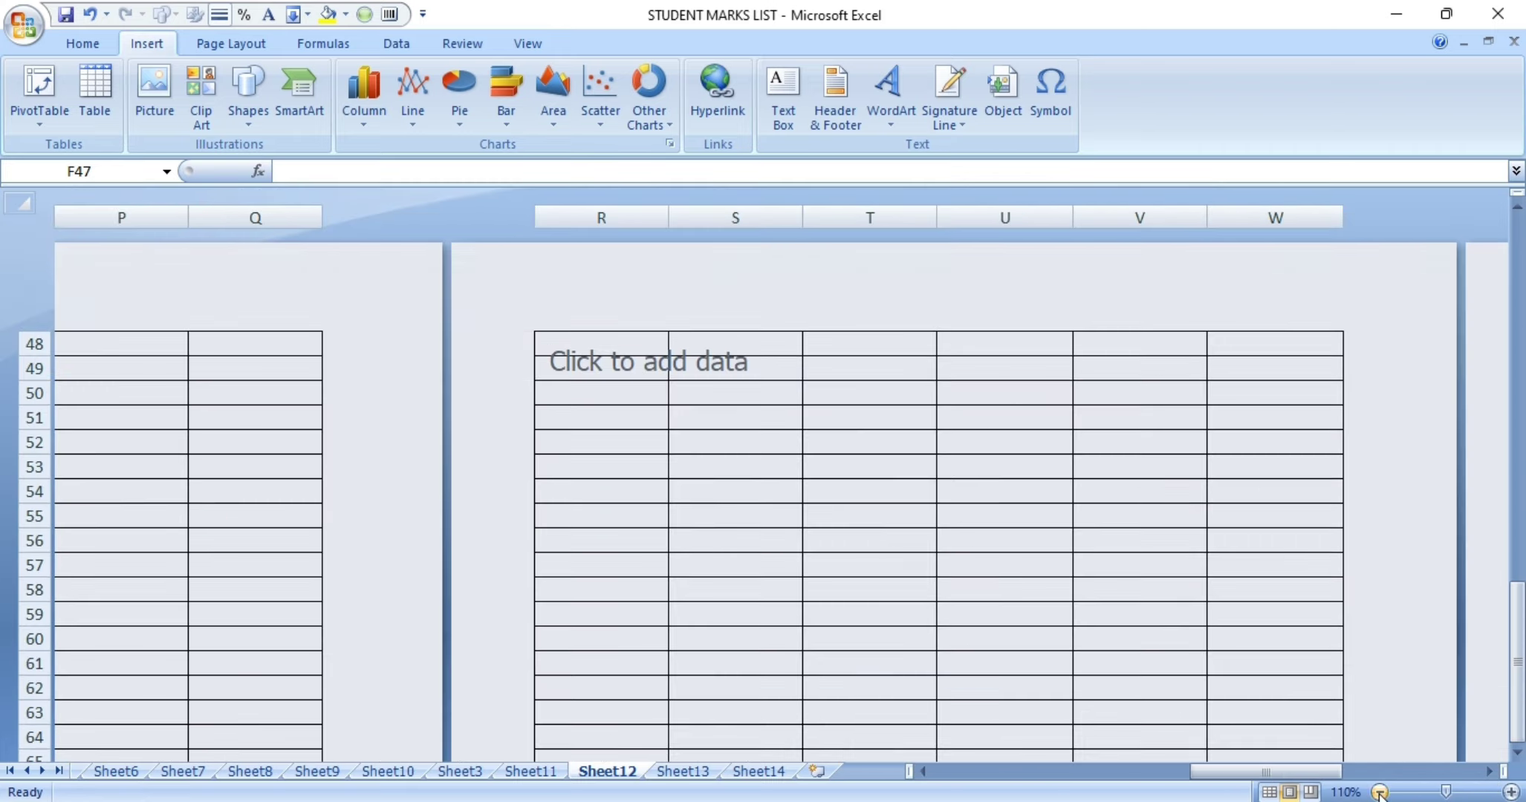
left_click(1379, 792)
left_click(1379, 792)
left_click(1379, 792)
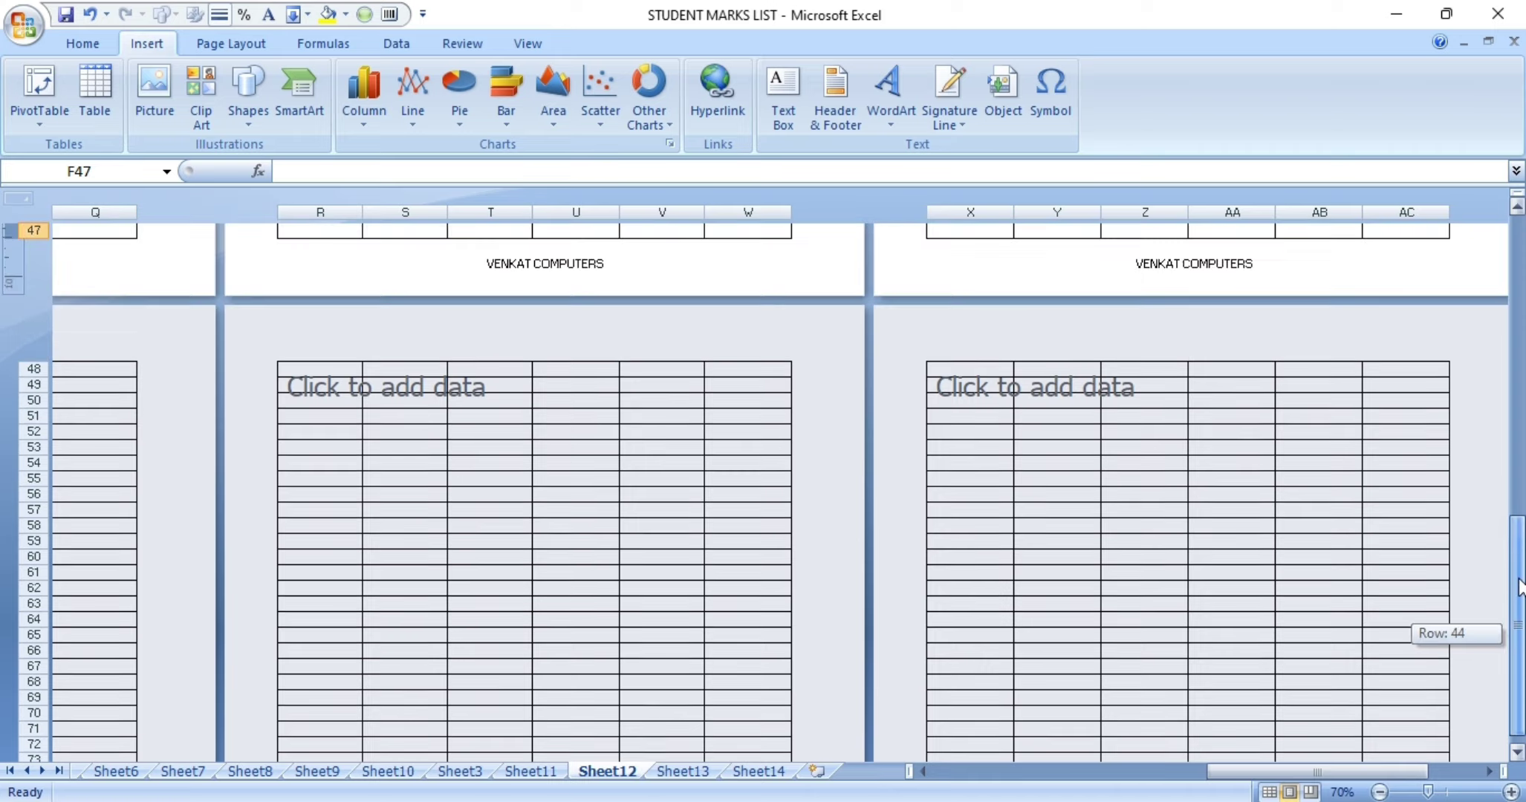
left_click_drag(1518, 631, 1518, 223)
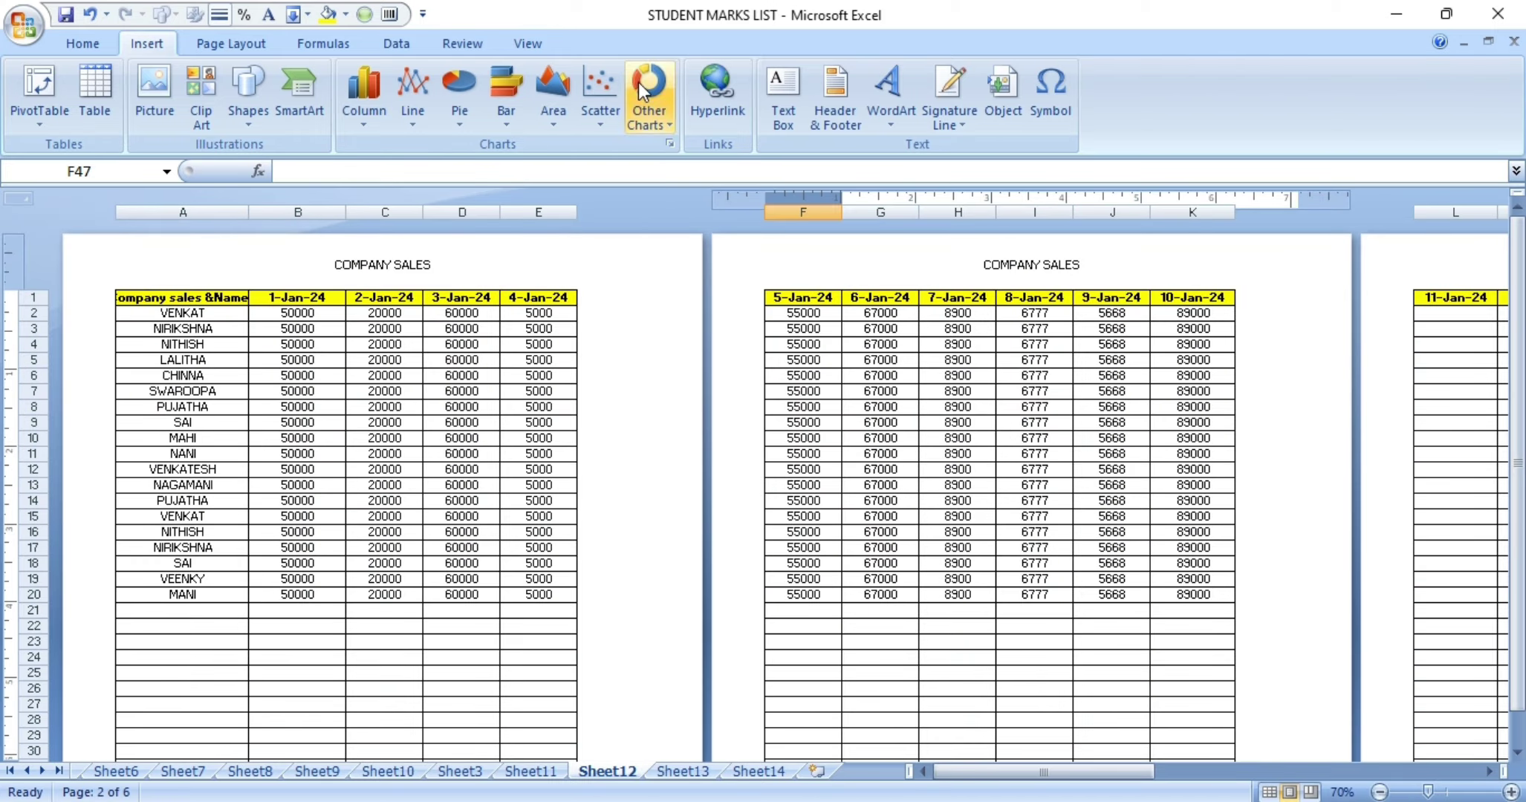
Switch Sheet12 back to Normal view and scroll up to row 1.
left_click(518, 44)
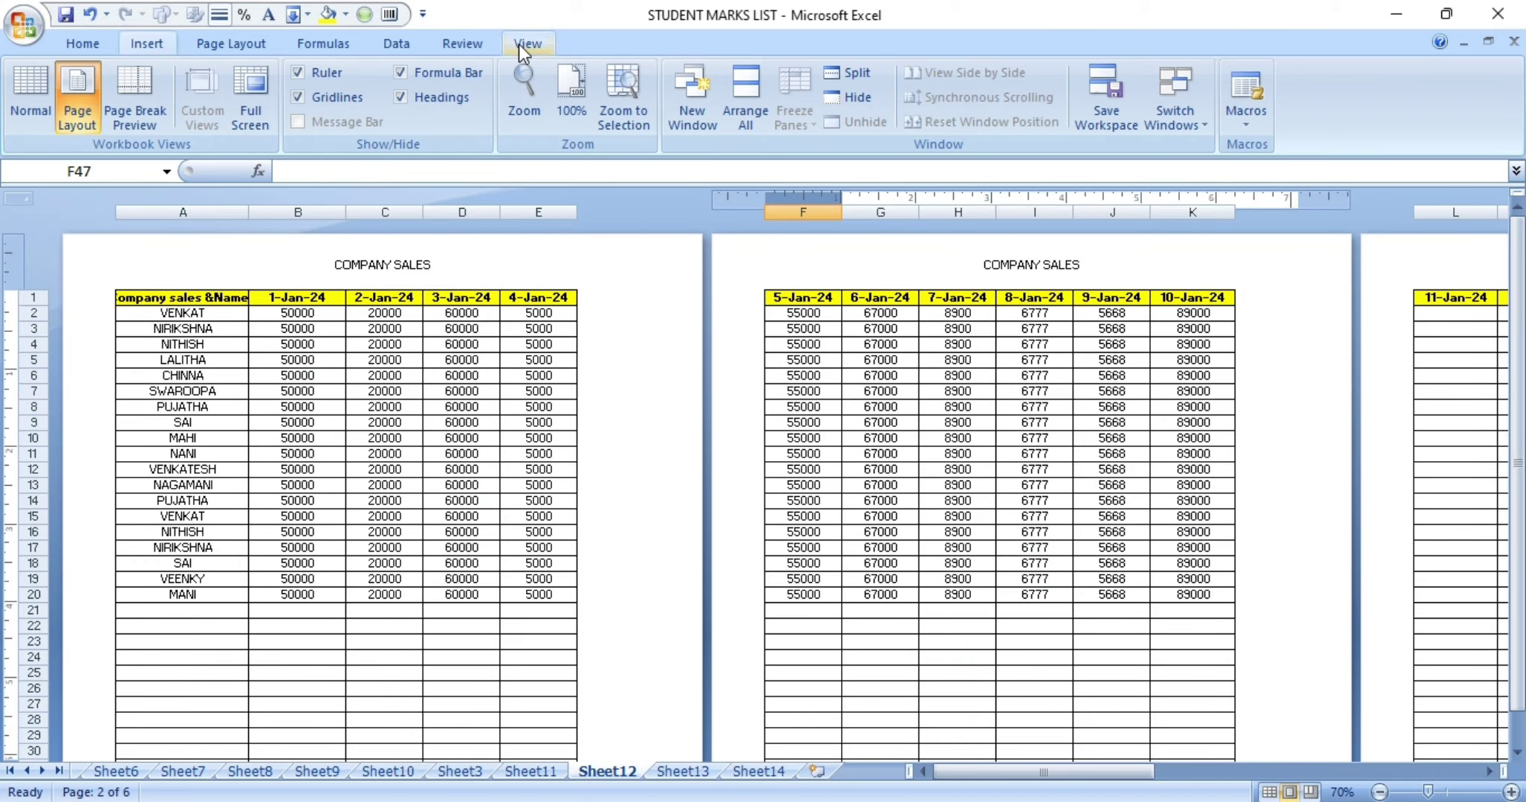
left_click(30, 98)
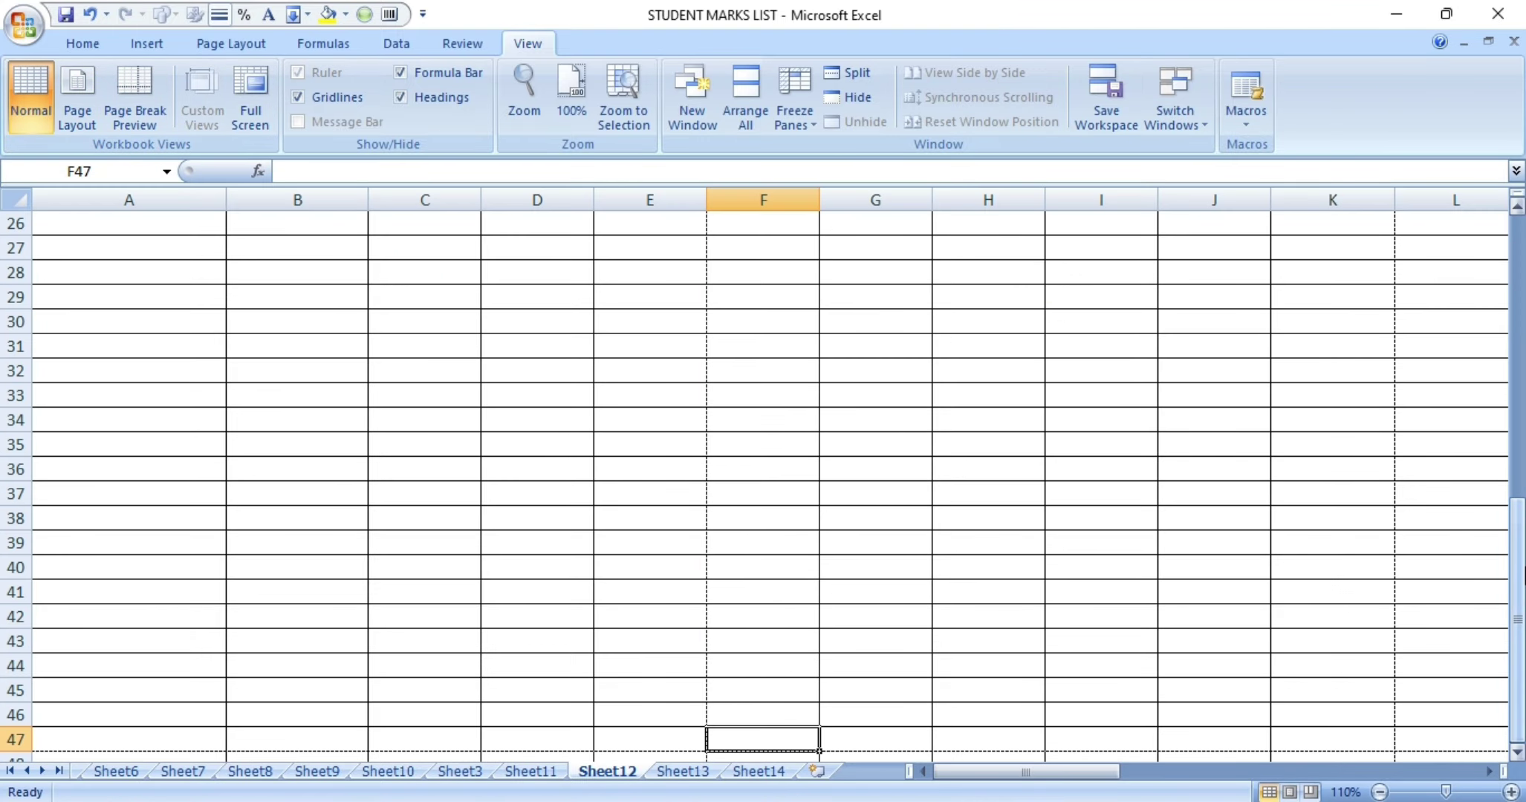
left_click_drag(1518, 568, 1517, 282)
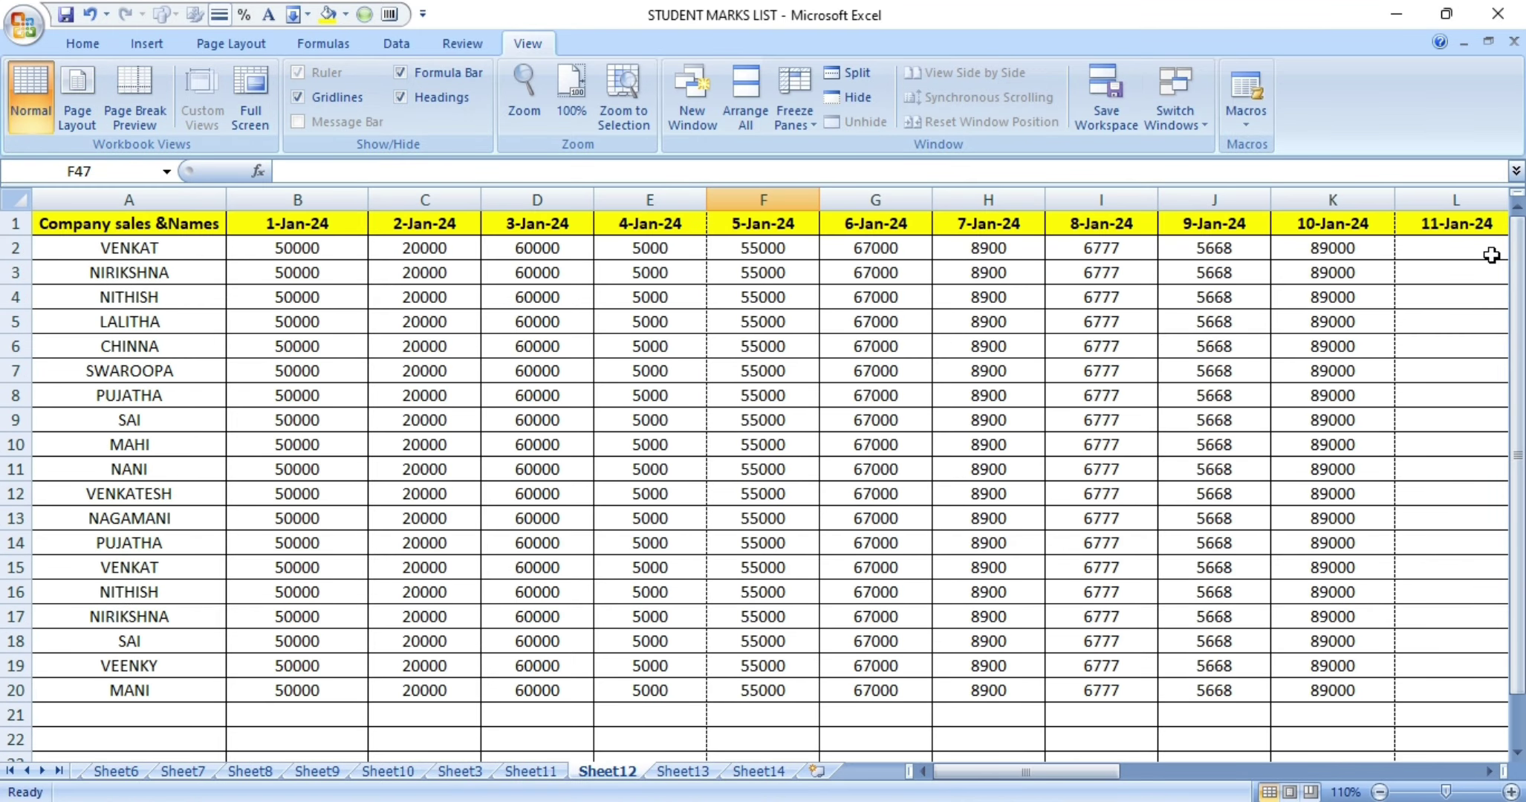
left_click(164, 44)
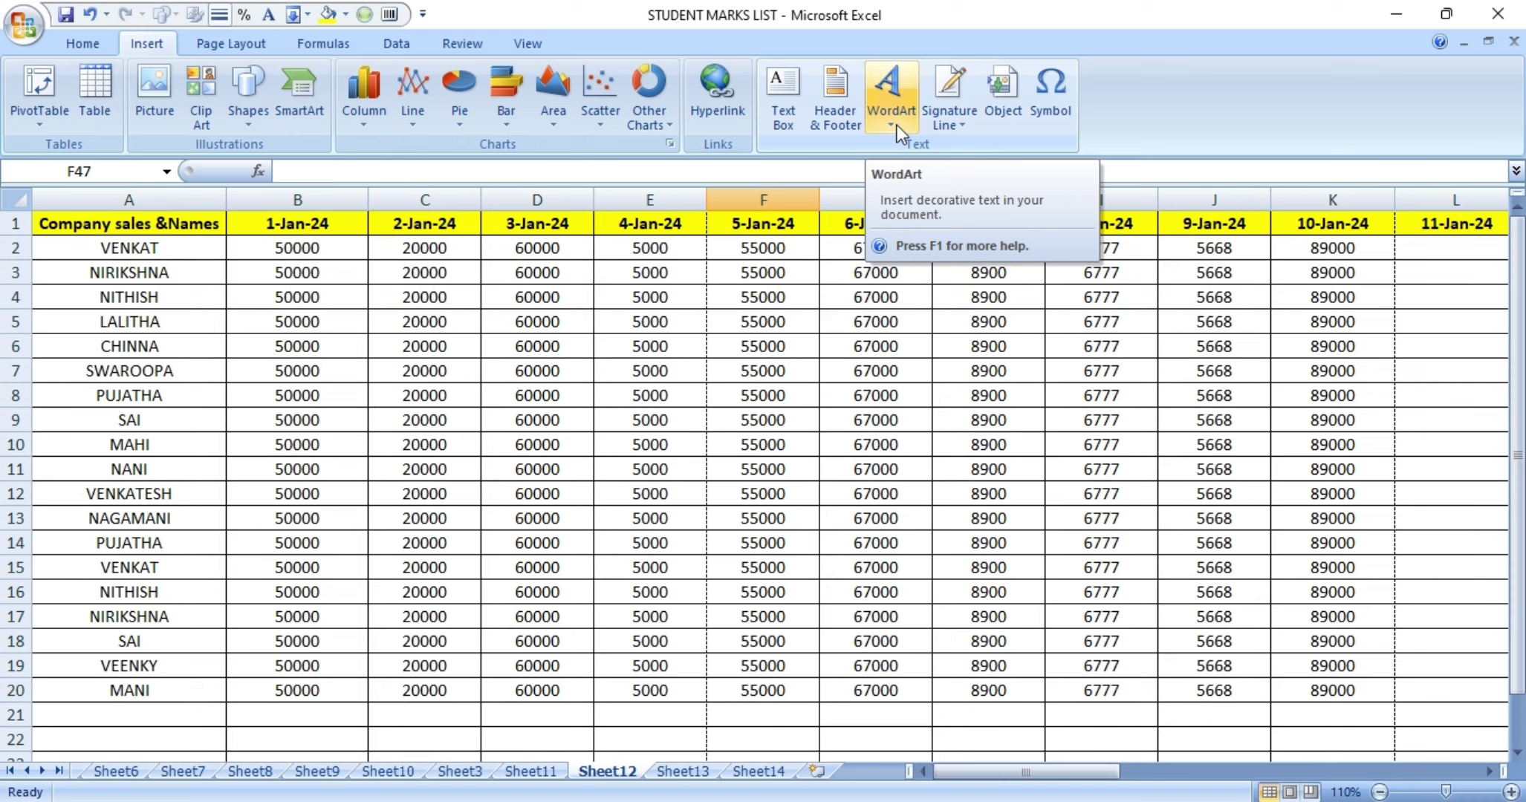
Add an orange-style WordArt reading COMPUTERS and move it up to rows 6–11.
left_click(897, 125)
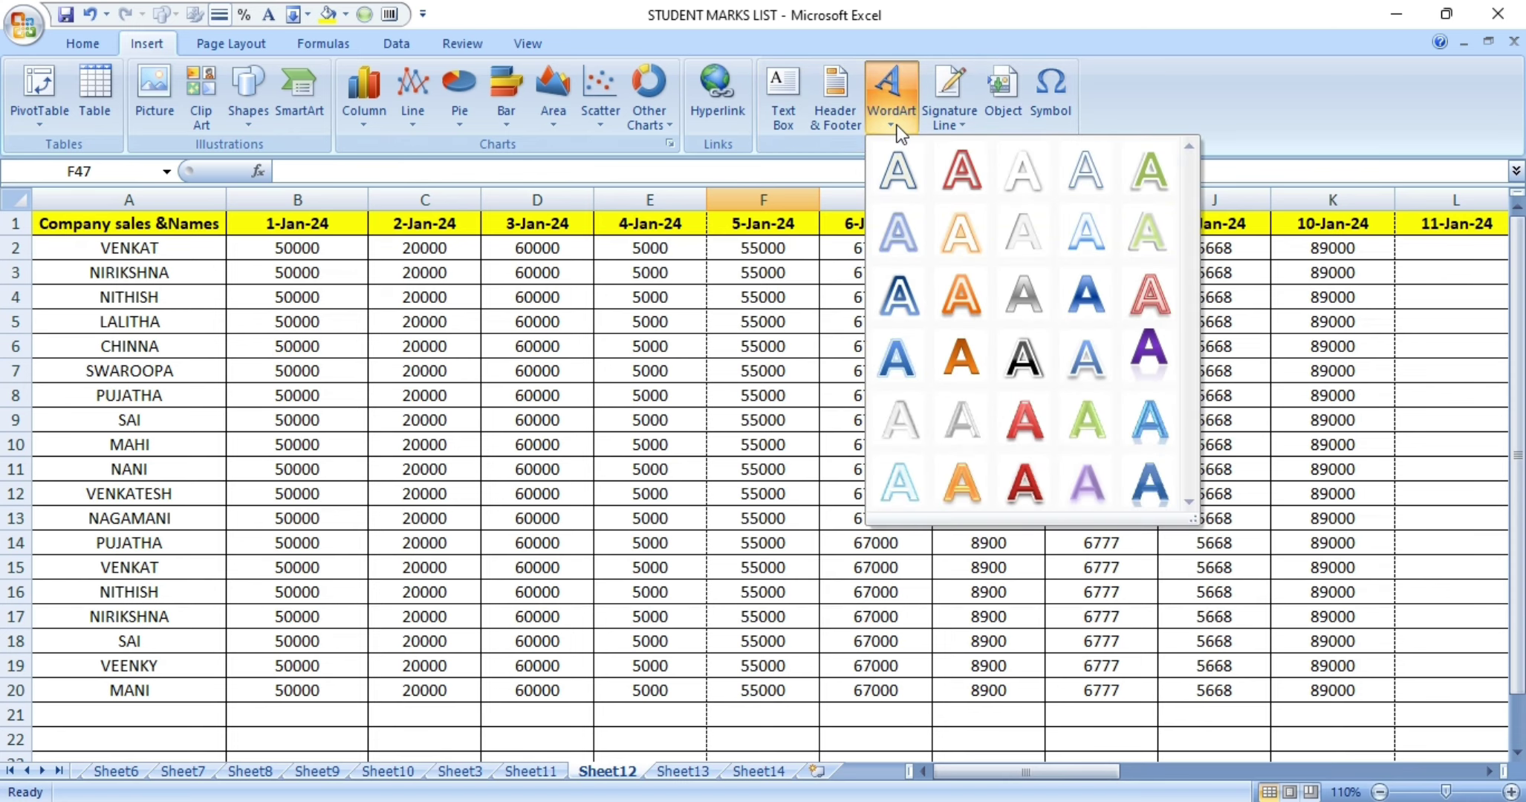
left_click(968, 332)
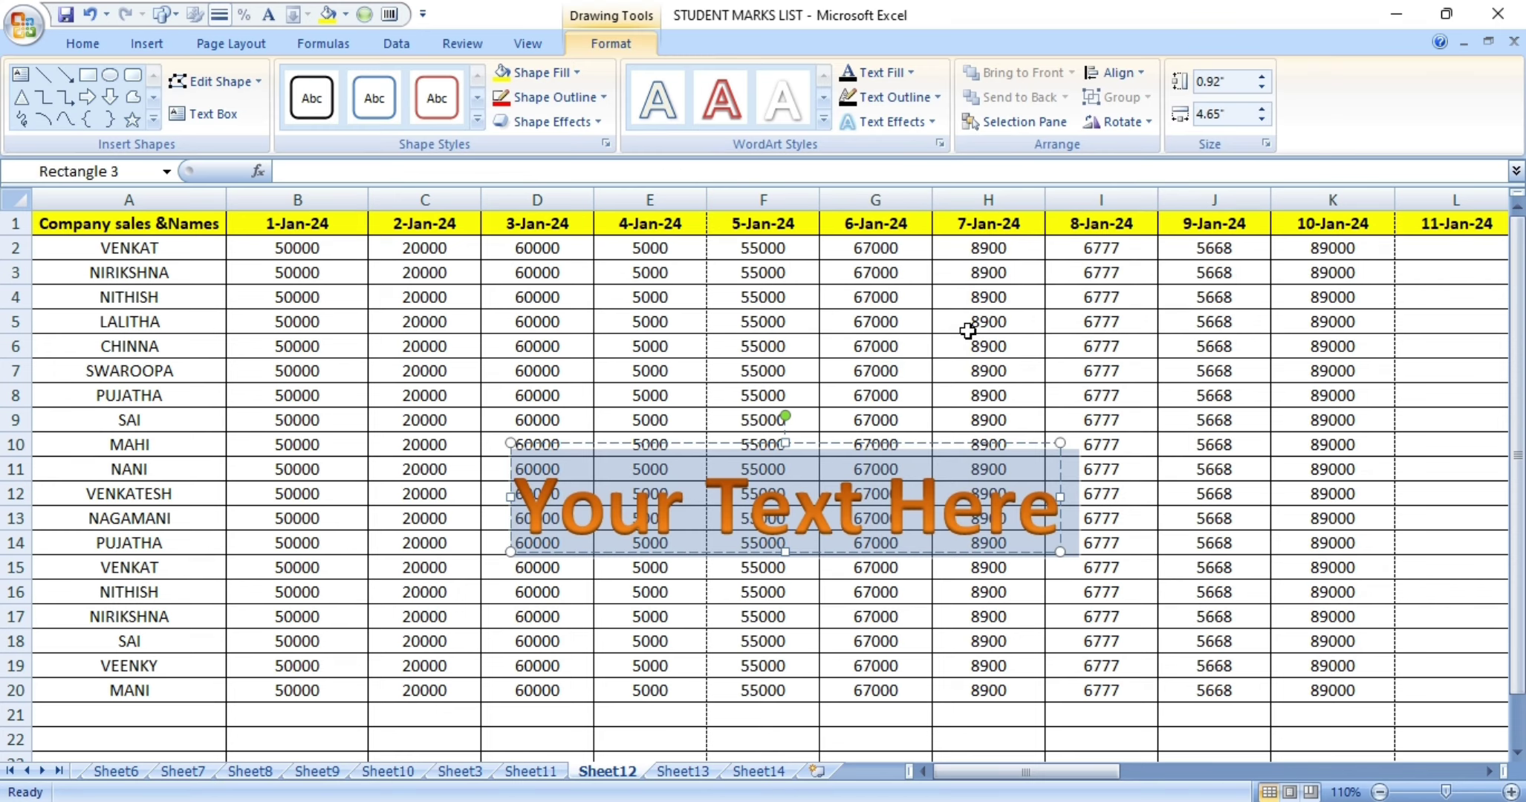
type("C")
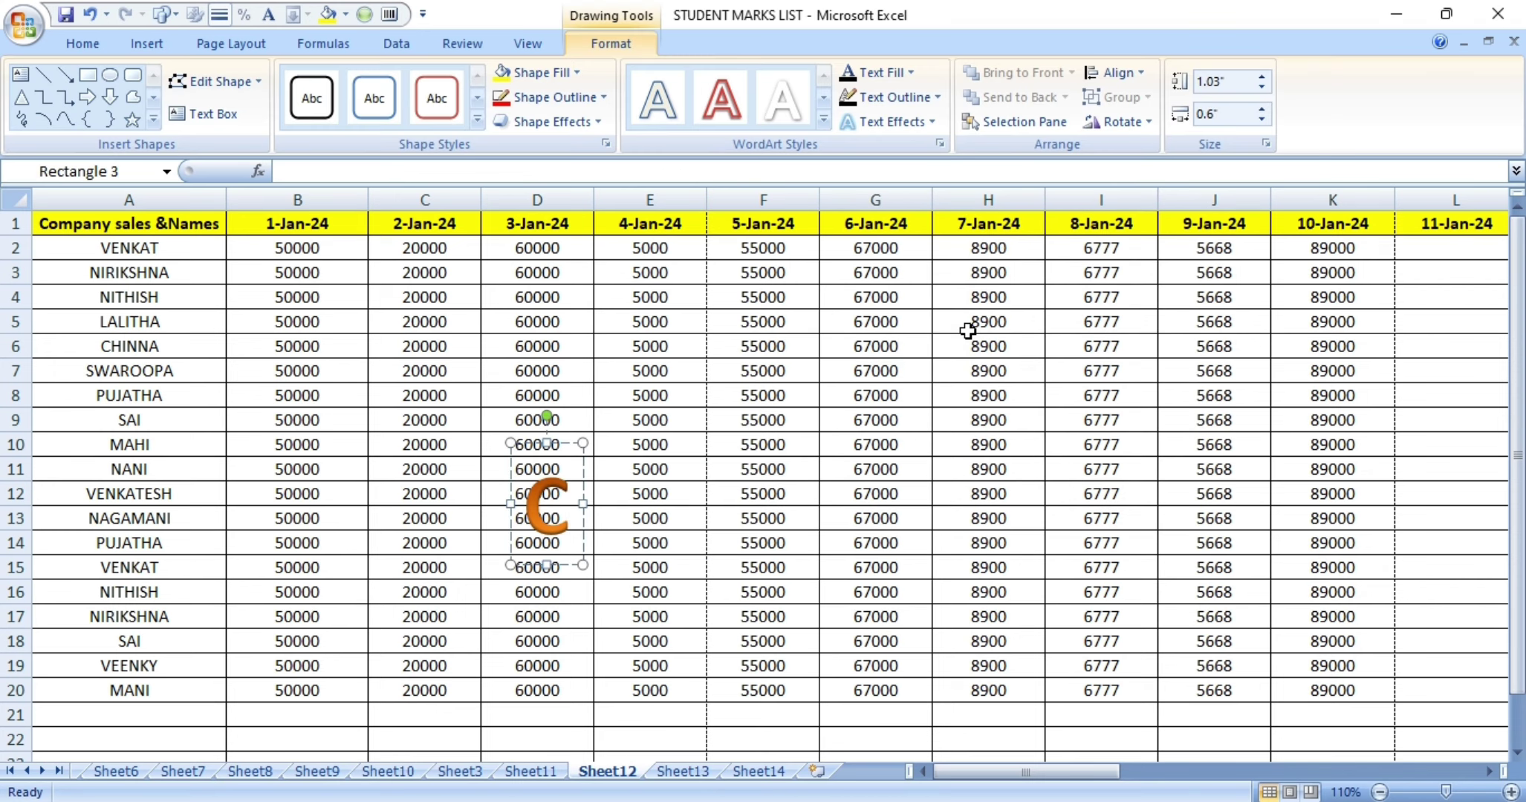
type("OMP")
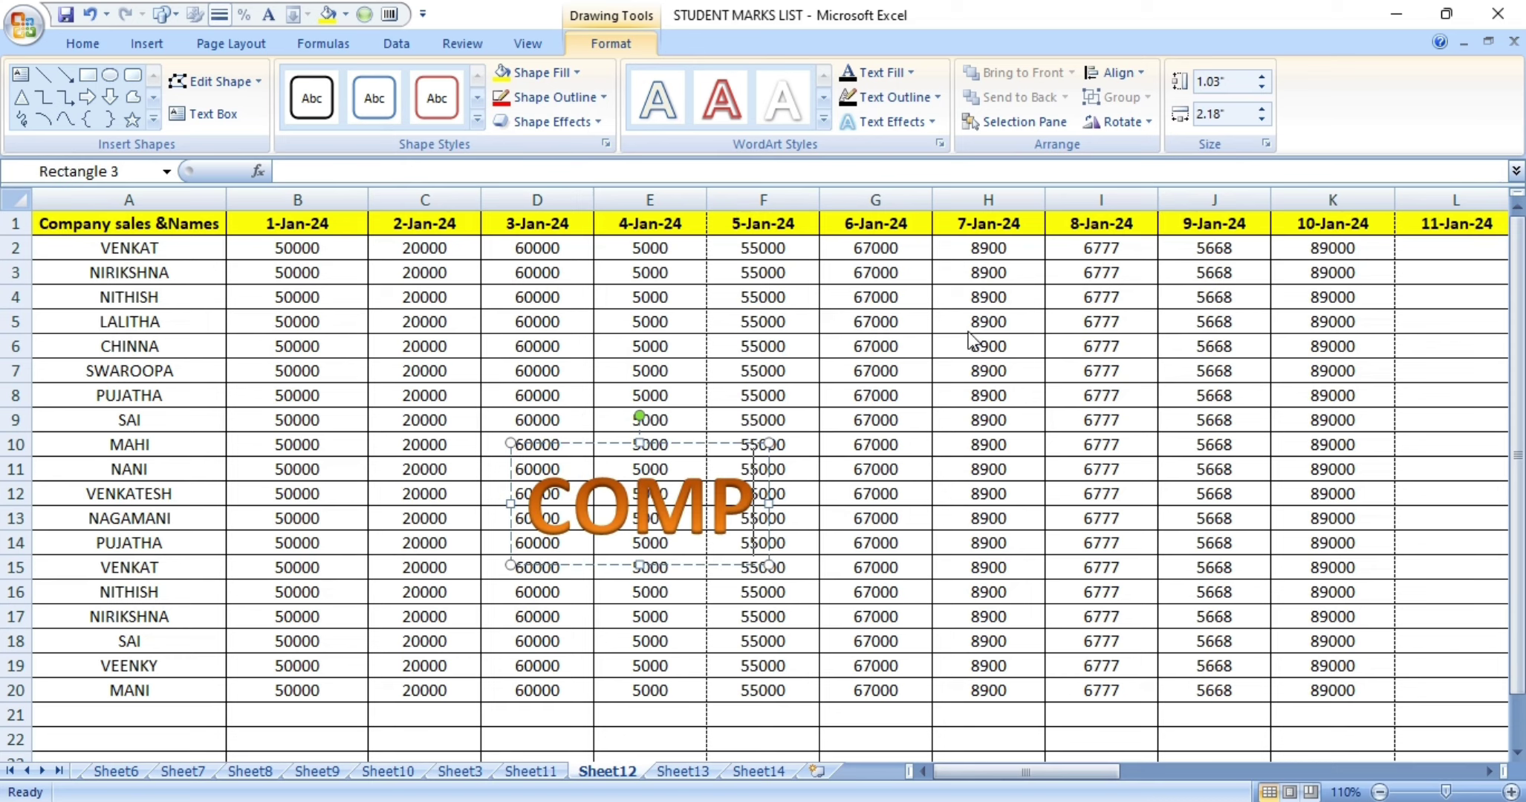
type("UTER")
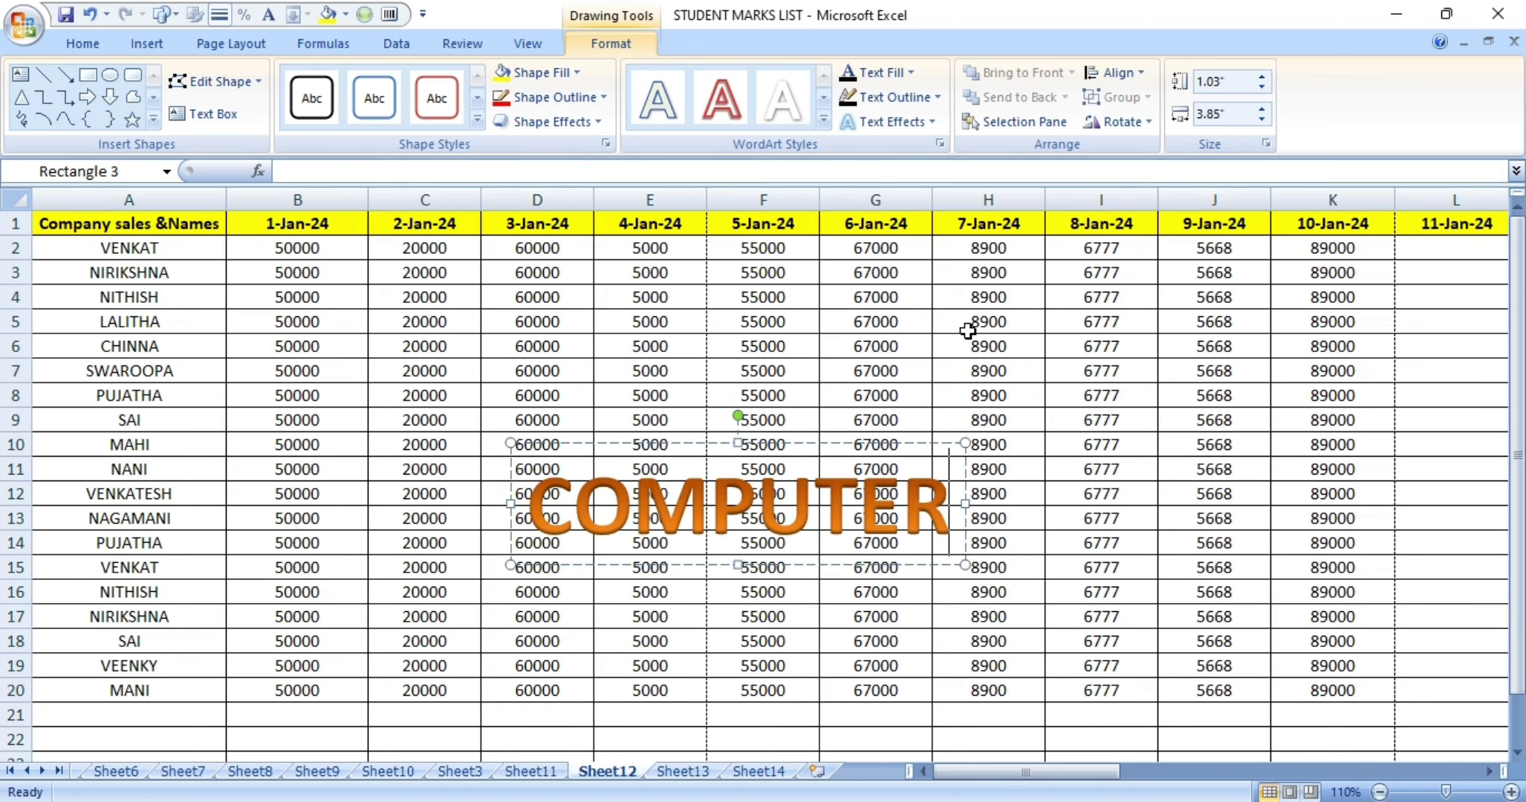
type("S")
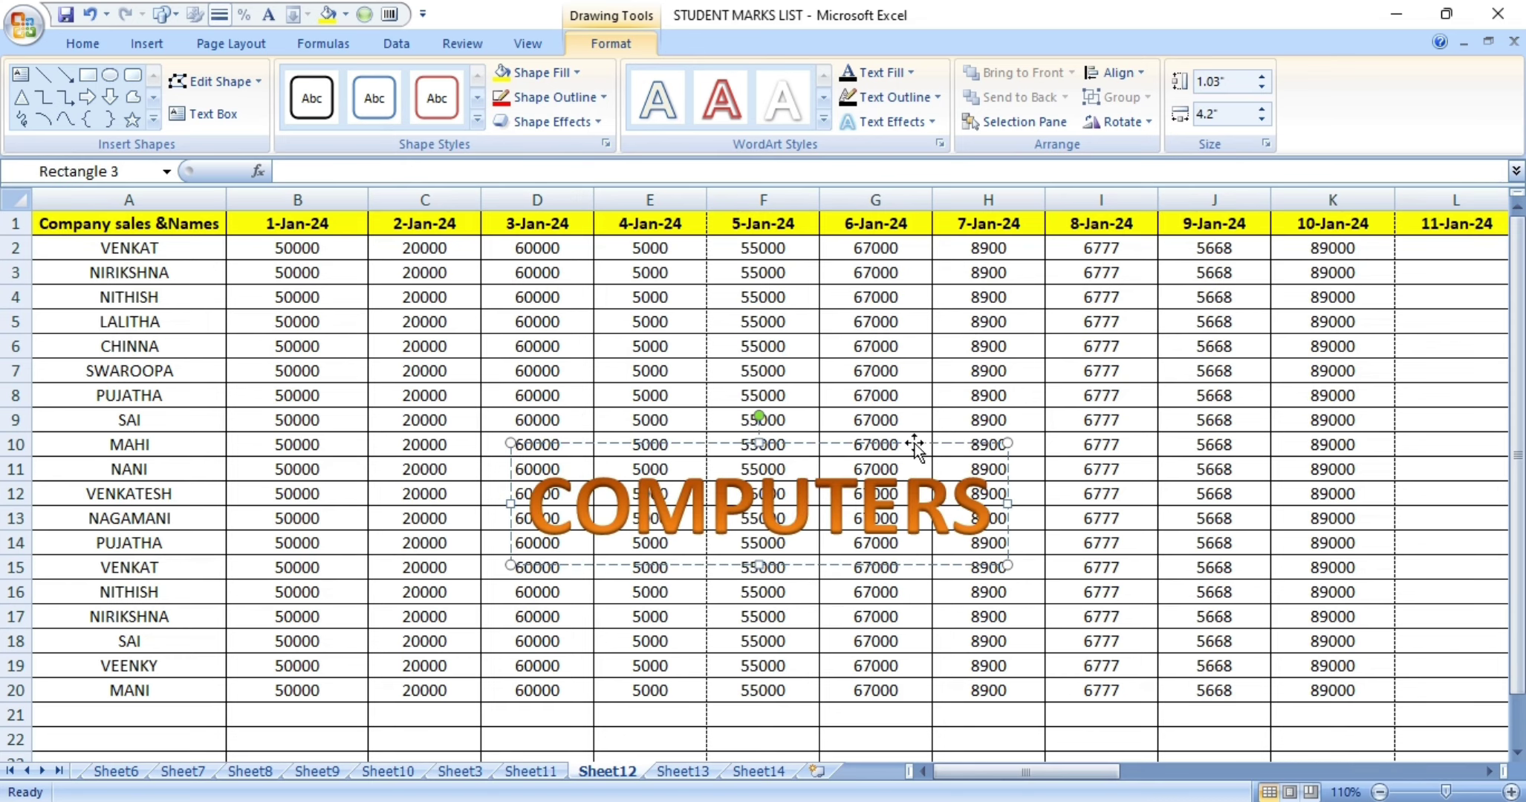
left_click_drag(916, 446, 907, 345)
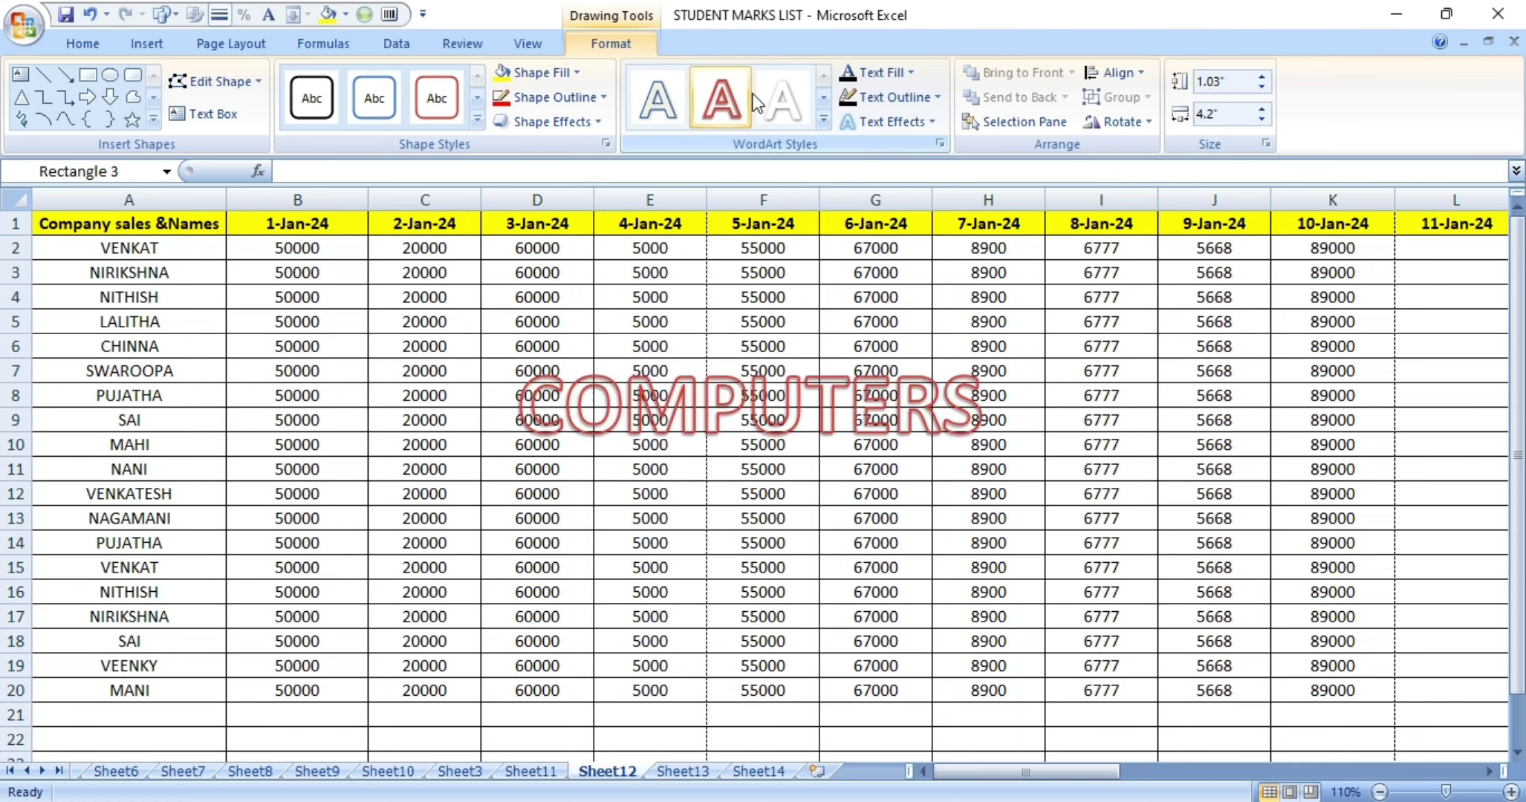
Preview other WordArt styles on COMPUTERS, then delete the WordArt.
left_click(823, 96)
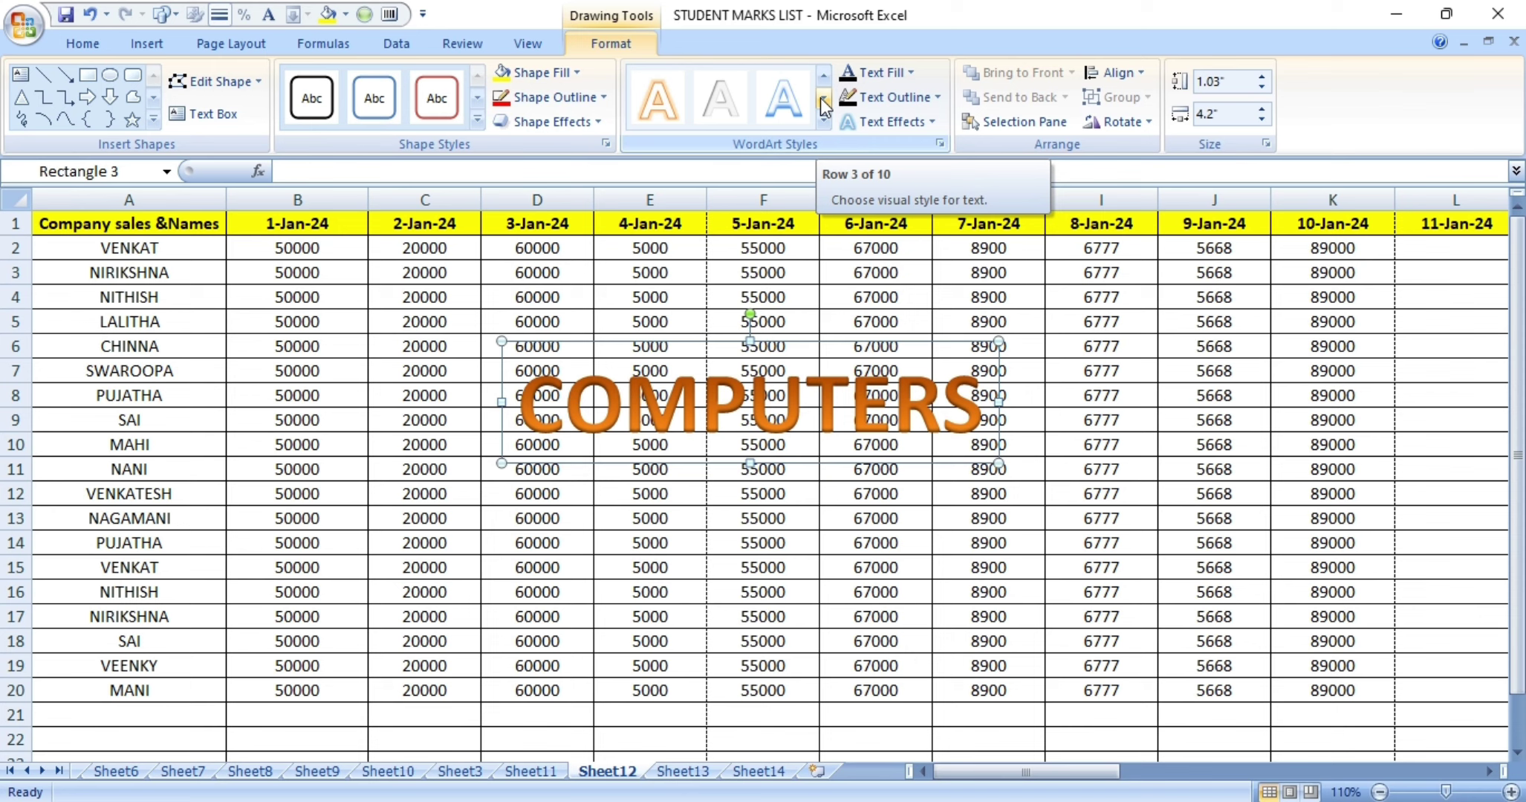
key("Delete")
left_click(140, 38)
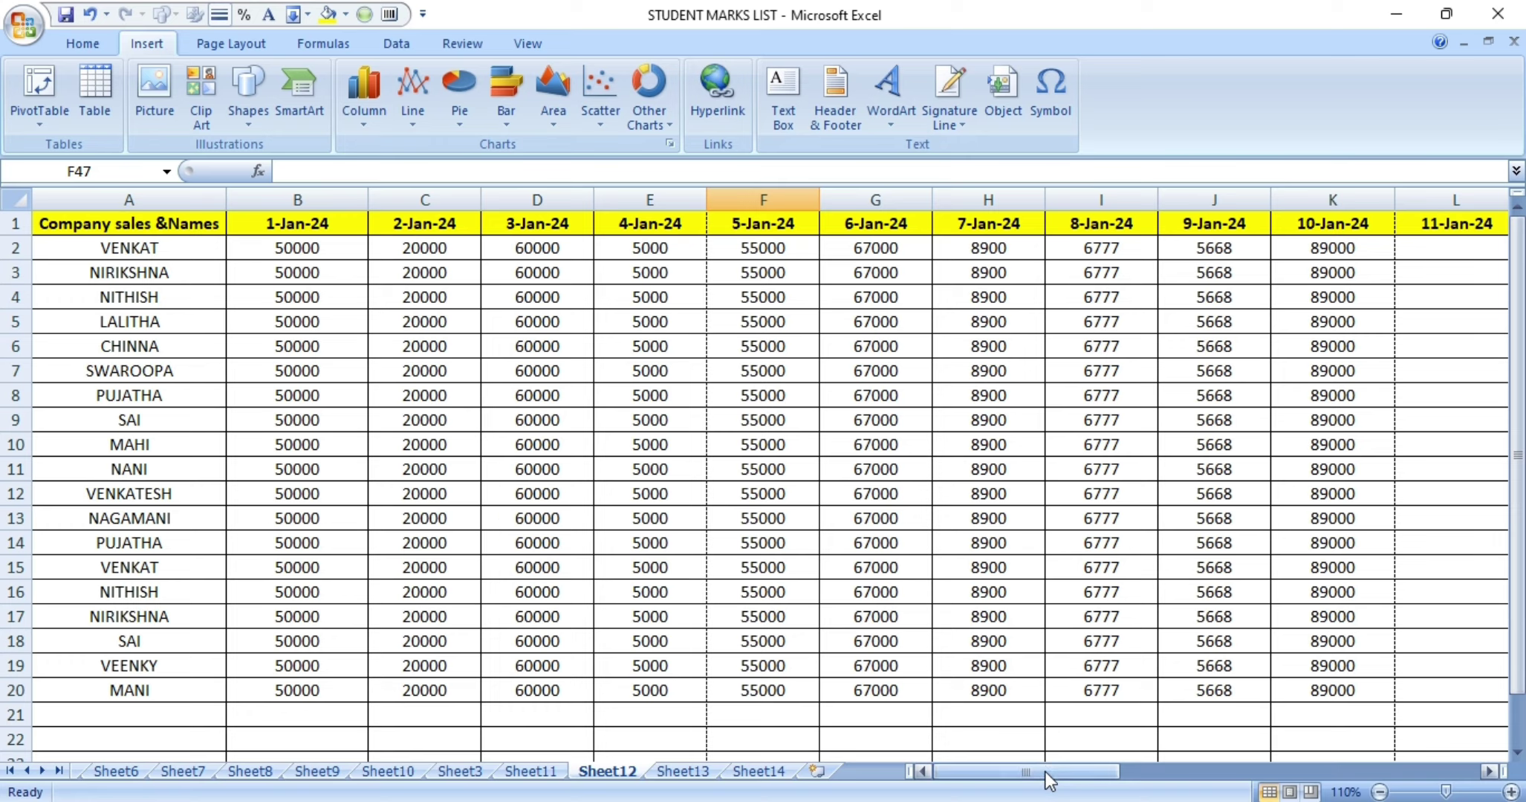
Insert a signature line with the signer's name and title MANAGER near rows 43–49.
left_click_drag(1045, 771, 1120, 771)
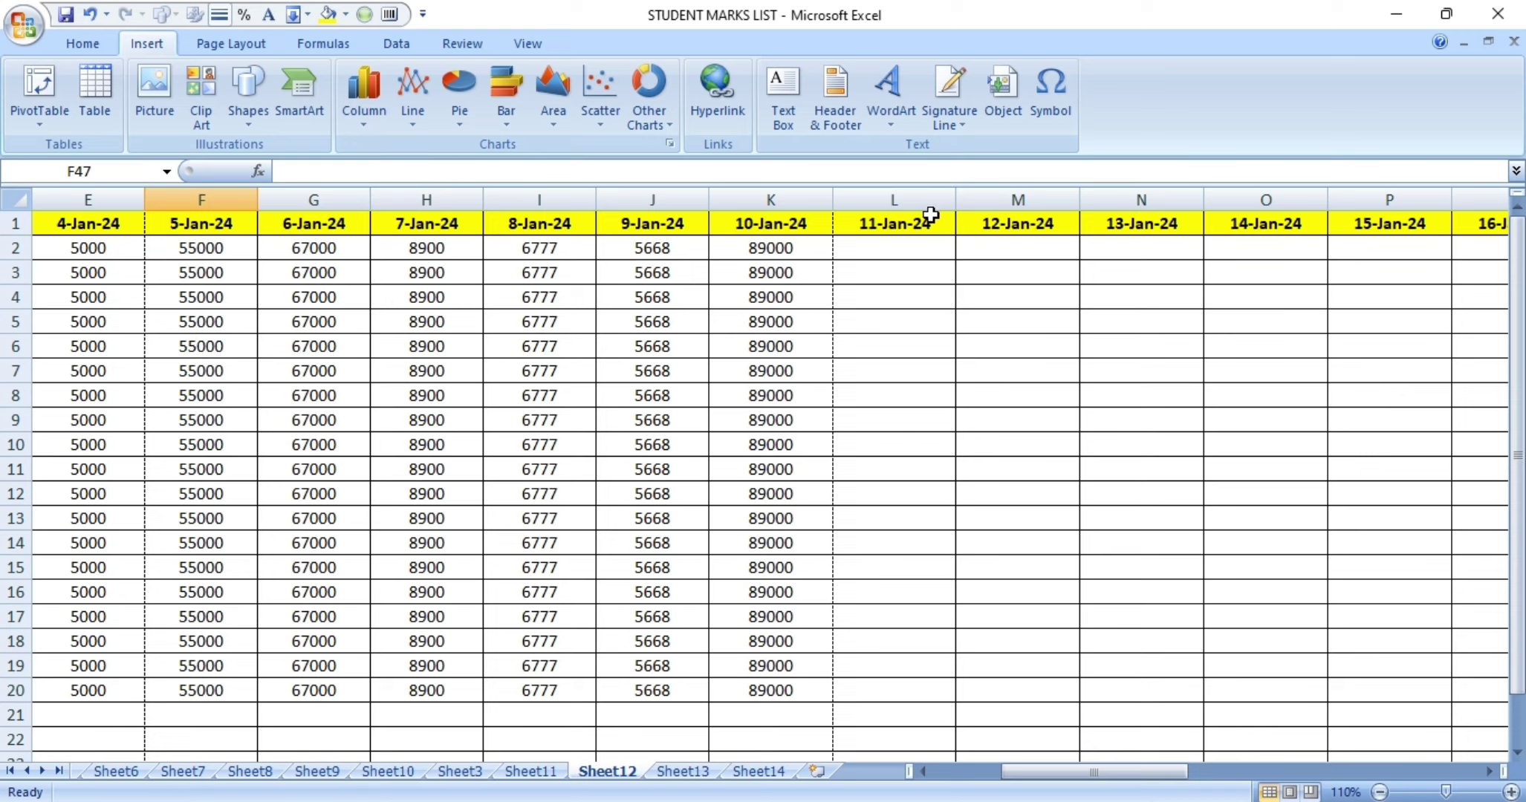
left_click(954, 98)
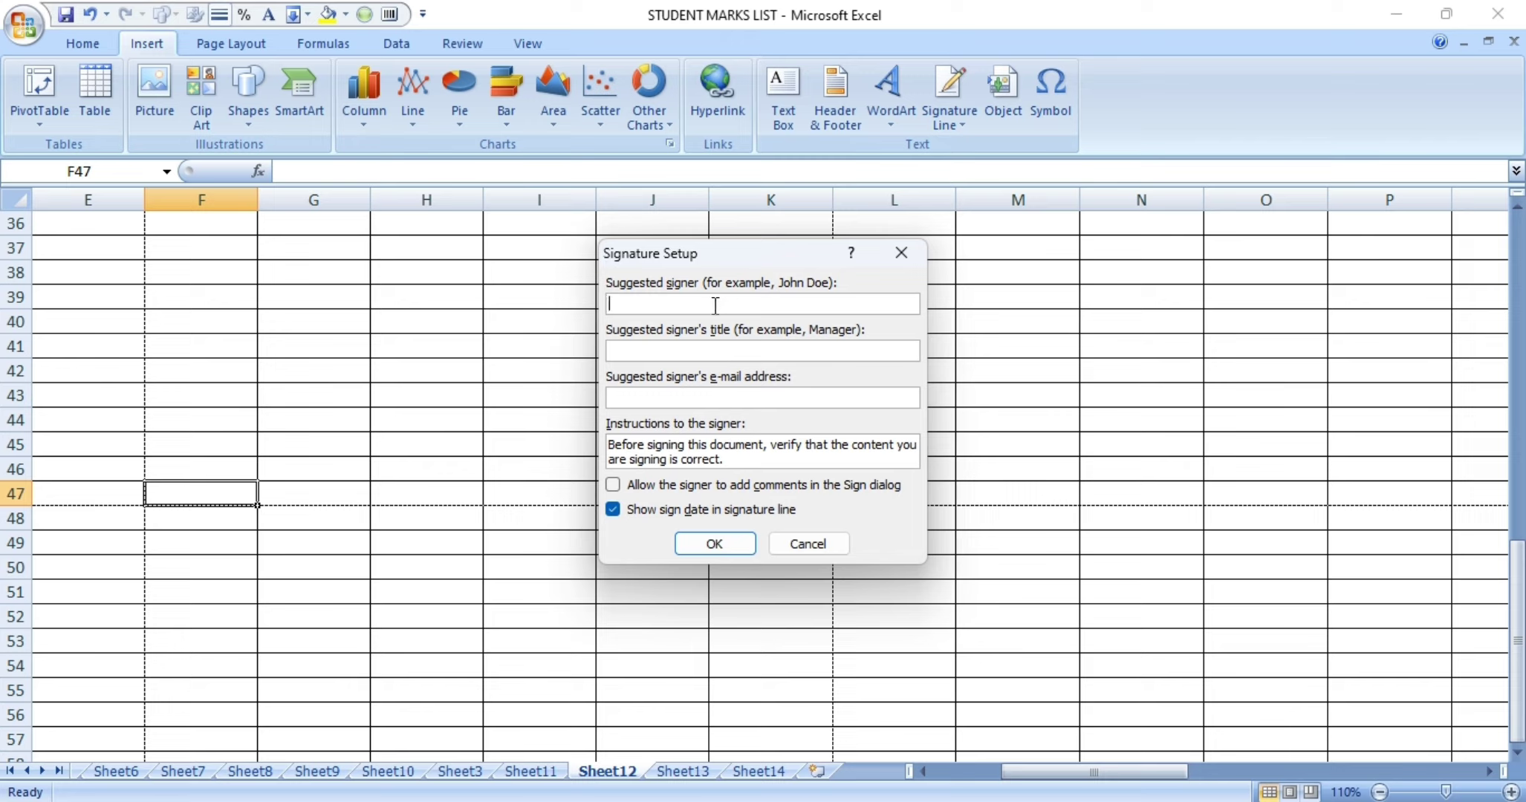
type("VEN")
type("KAT")
left_click(712, 345)
type("M")
type("ANAGER")
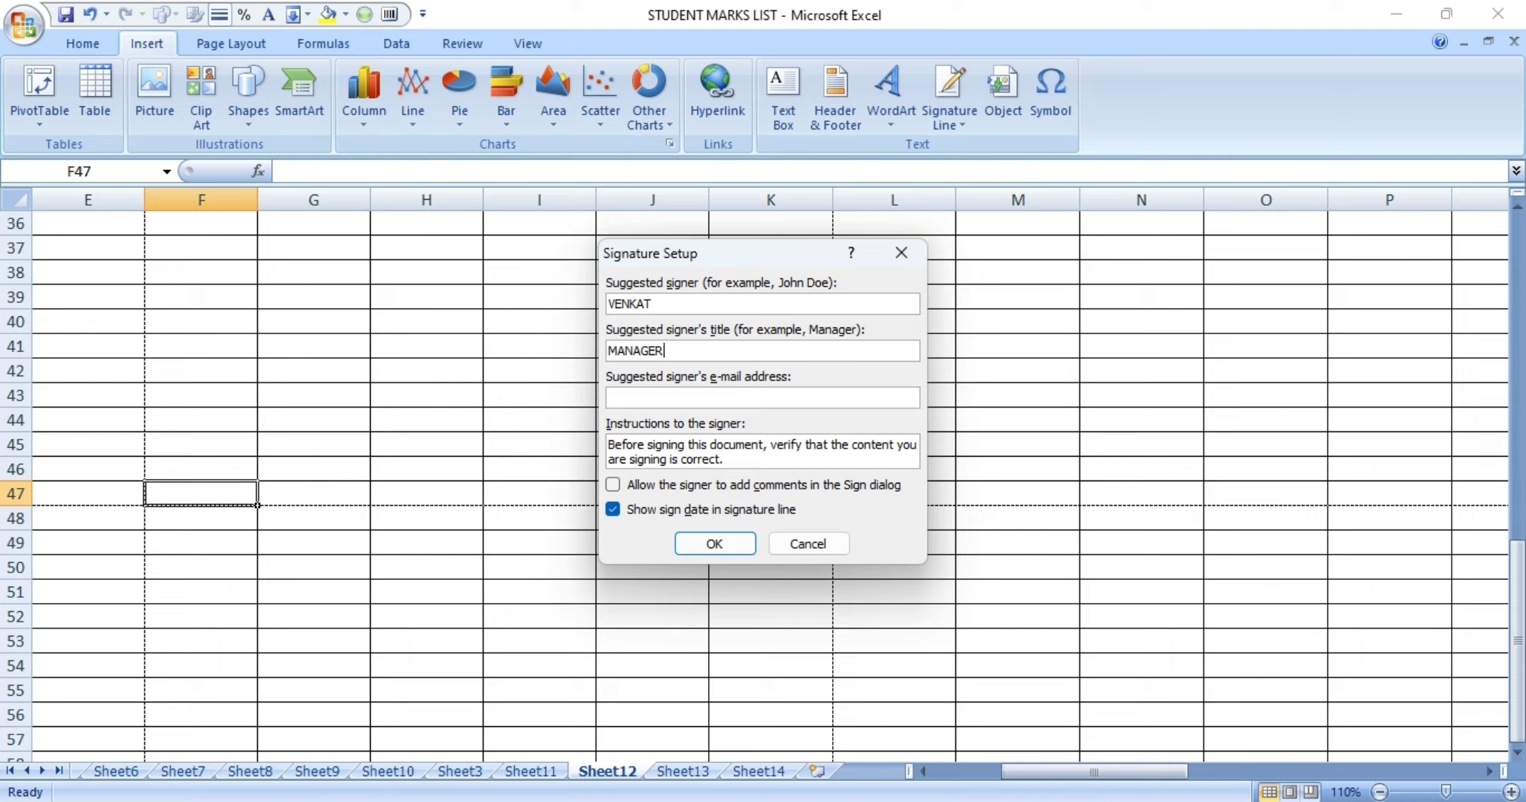
left_click(712, 544)
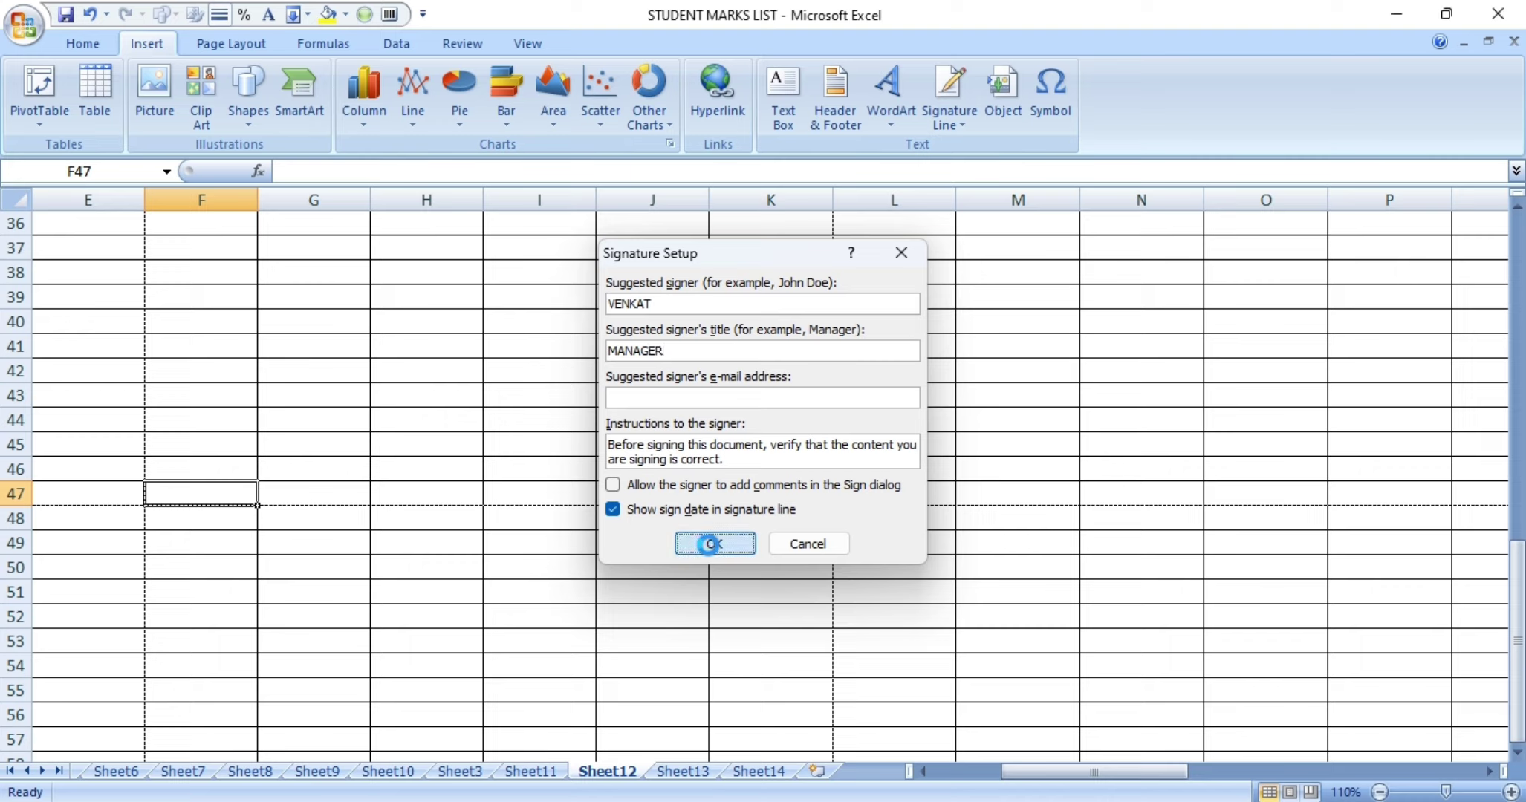
left_click_drag(340, 517, 697, 422)
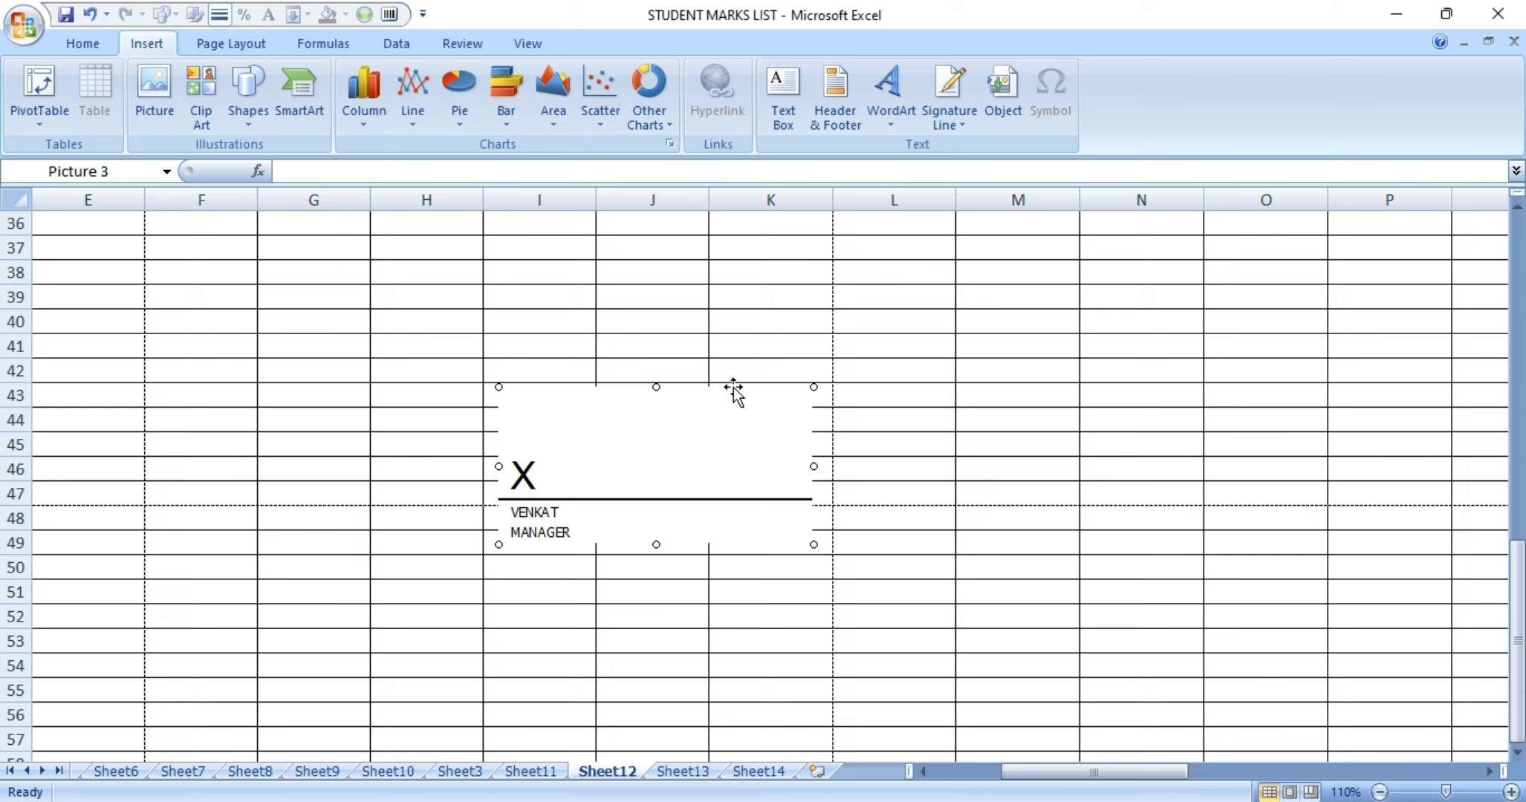
Delete the signature line, cancel the Object dialog, and scroll back to the data.
key("Delete")
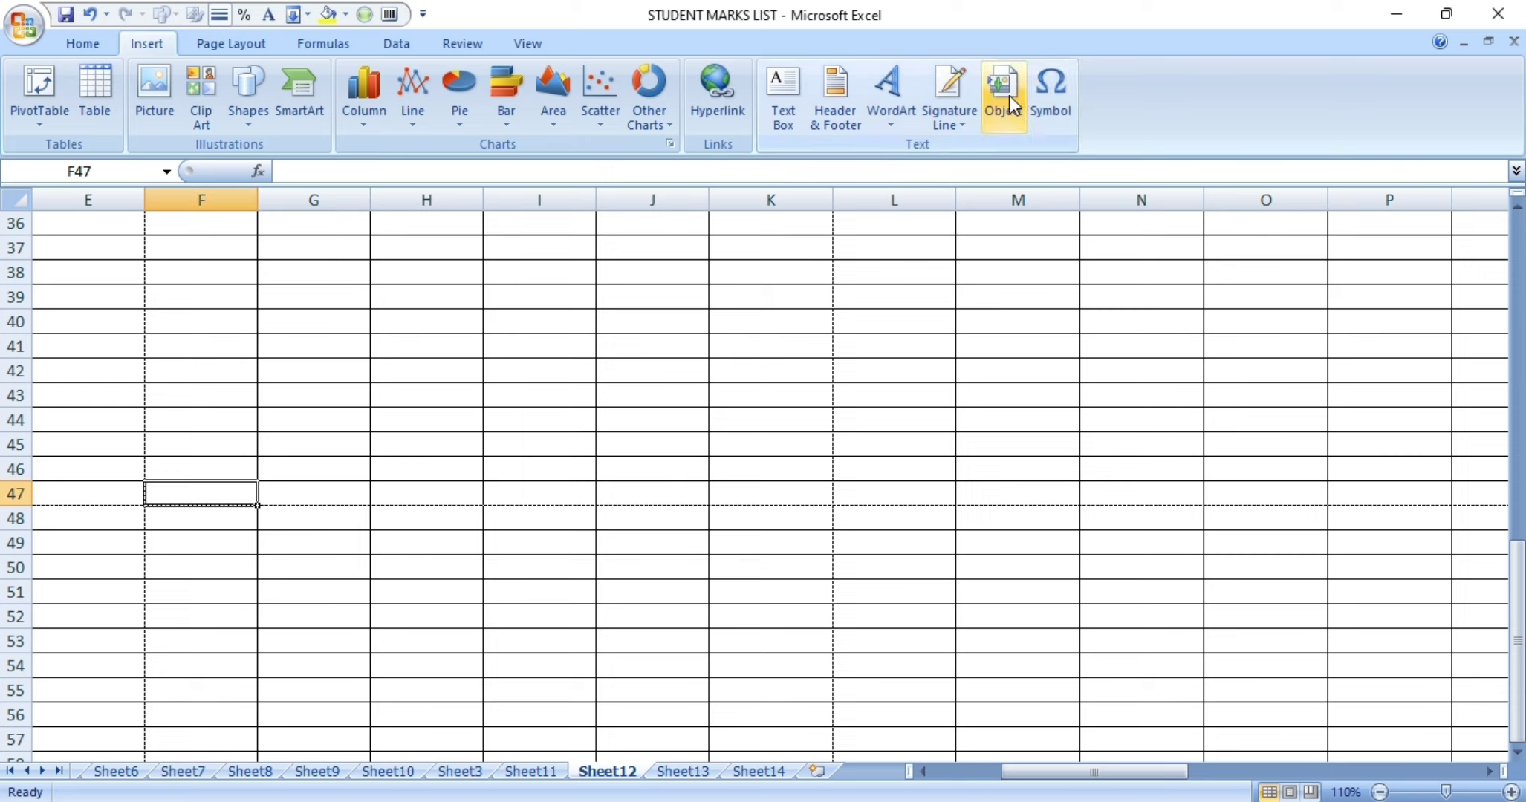
left_click(1009, 95)
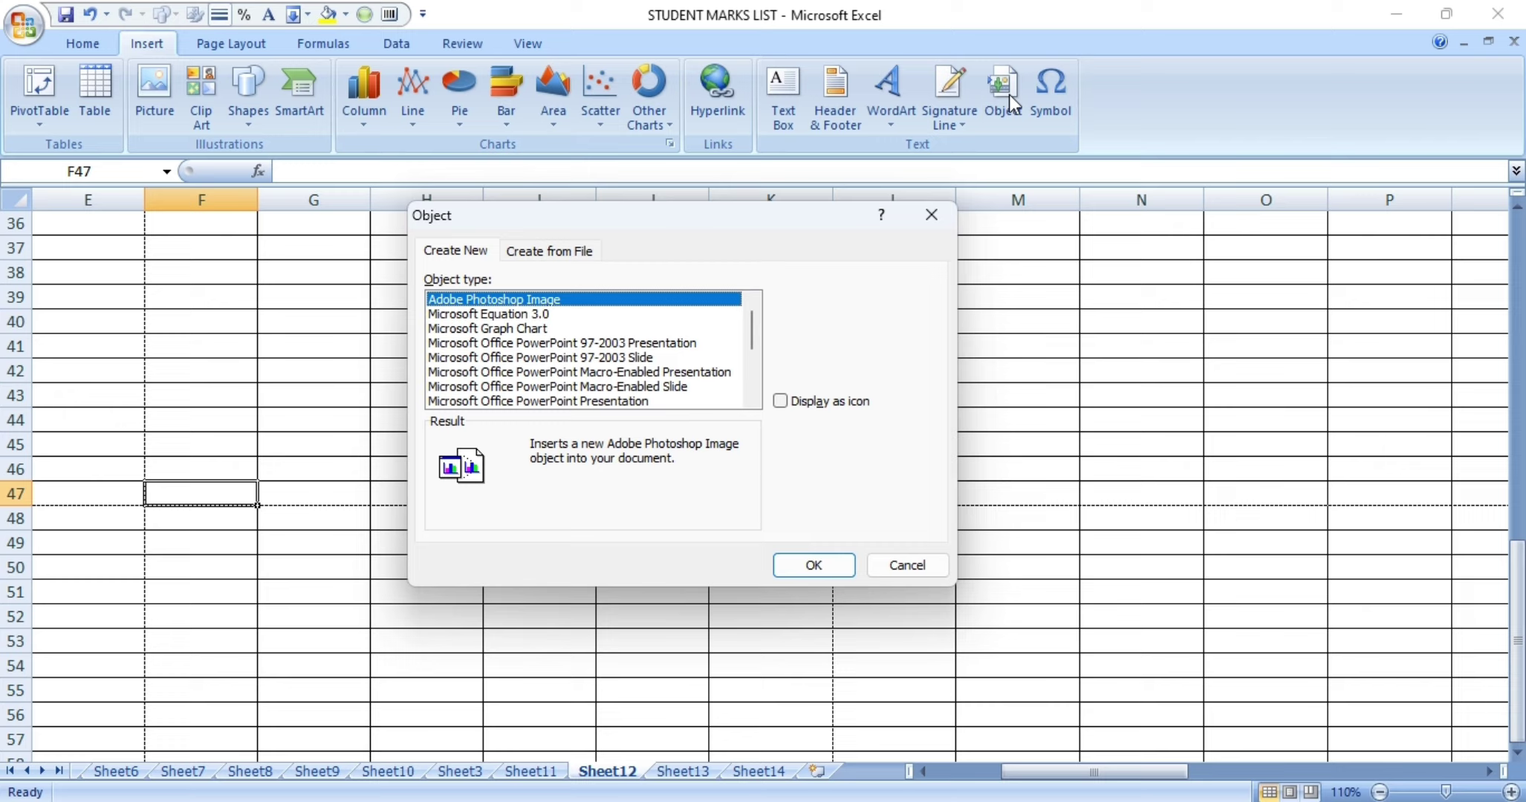
left_click(933, 215)
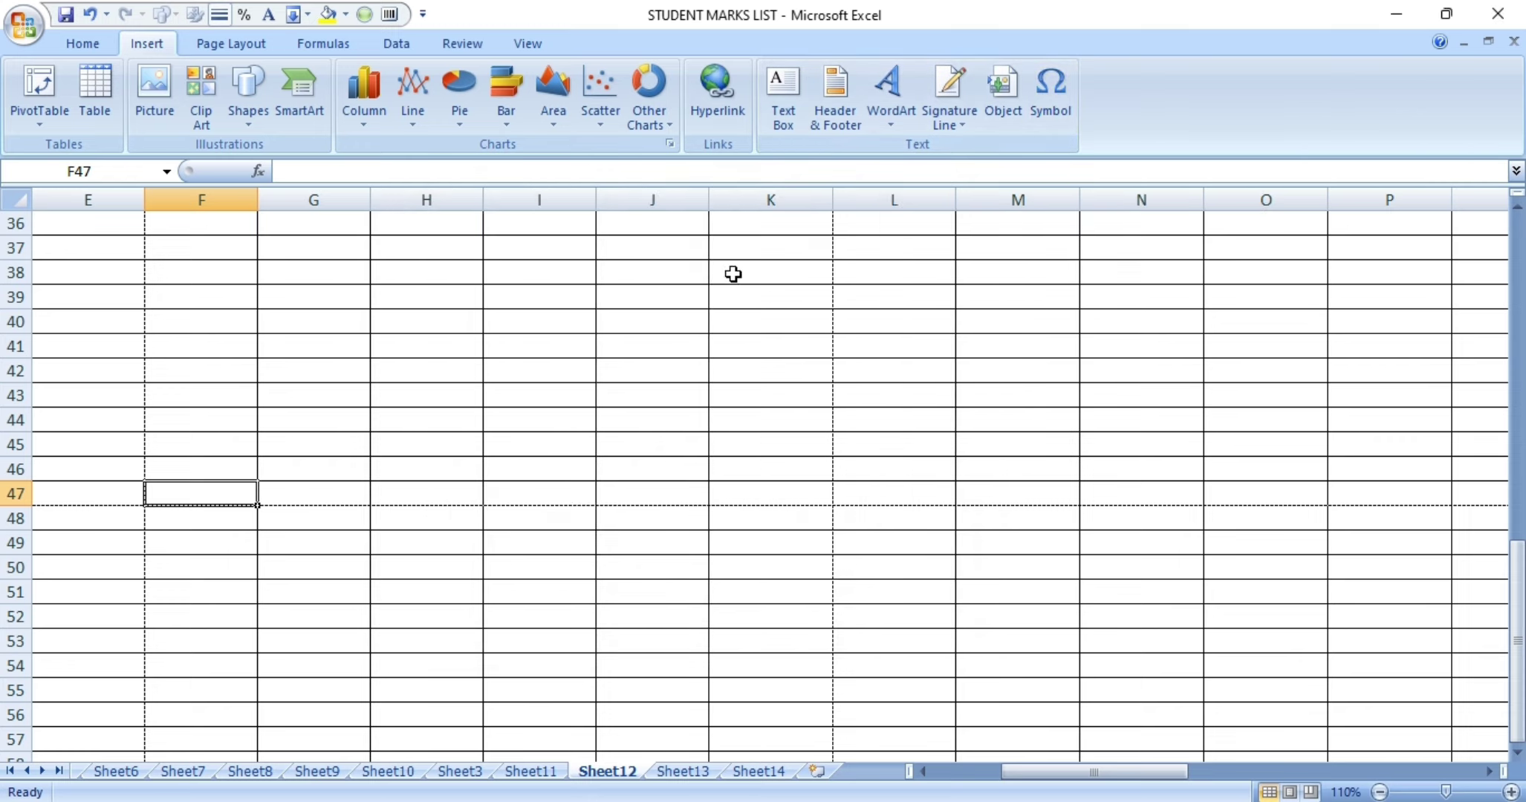
left_click(926, 769)
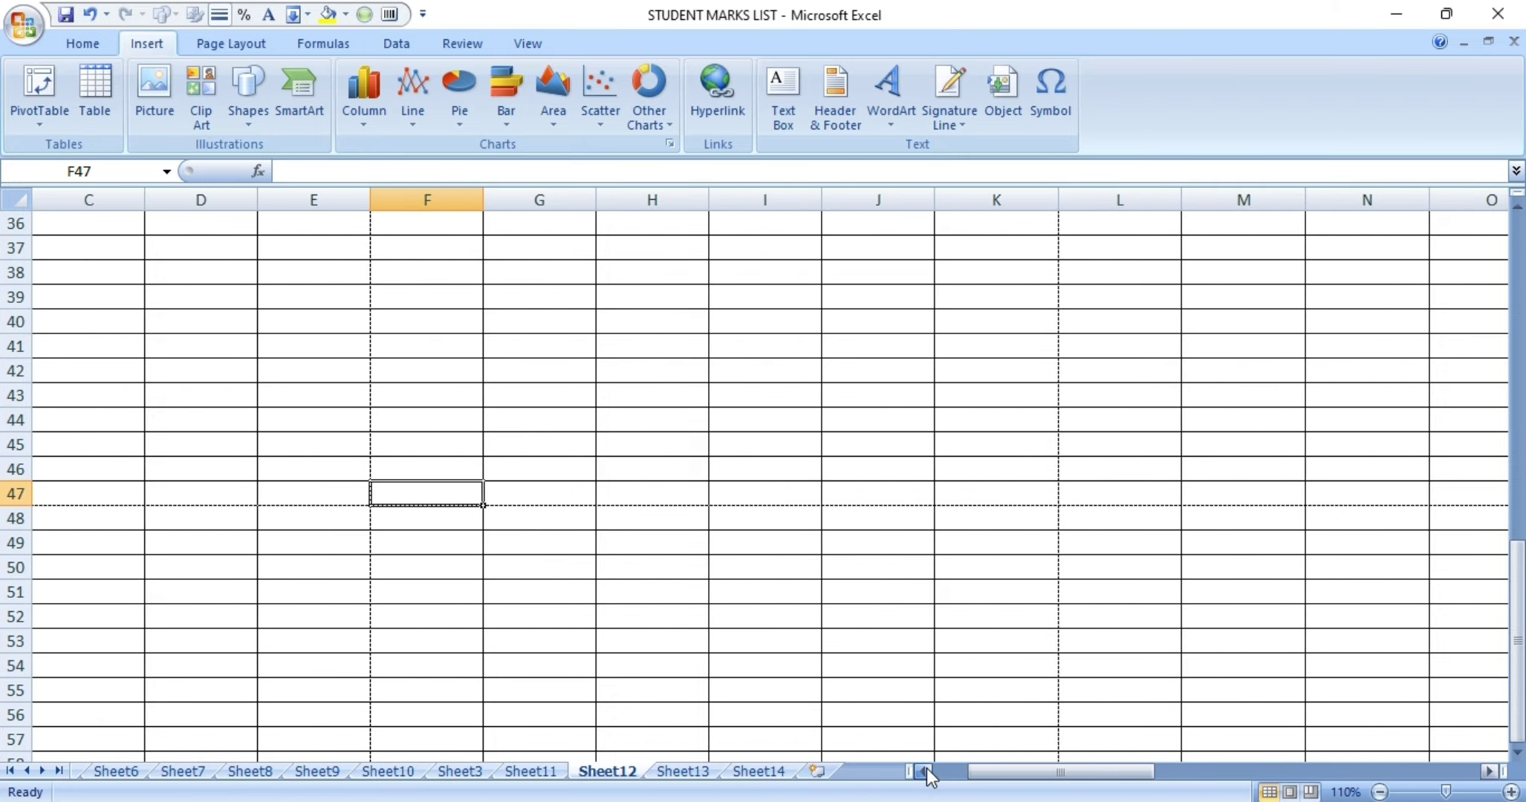
left_click_drag(1501, 573, 1495, 320)
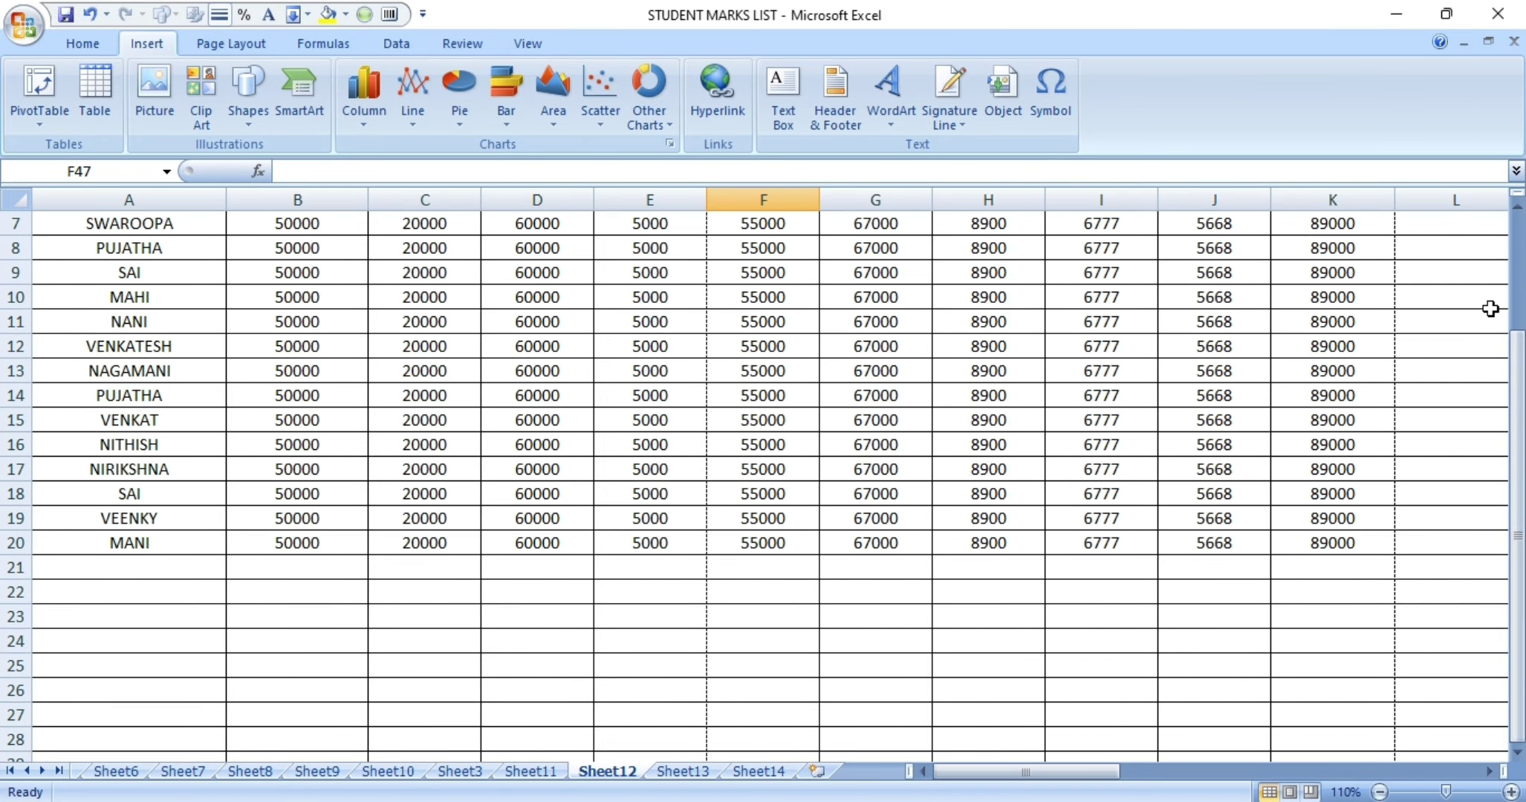
left_click(998, 576)
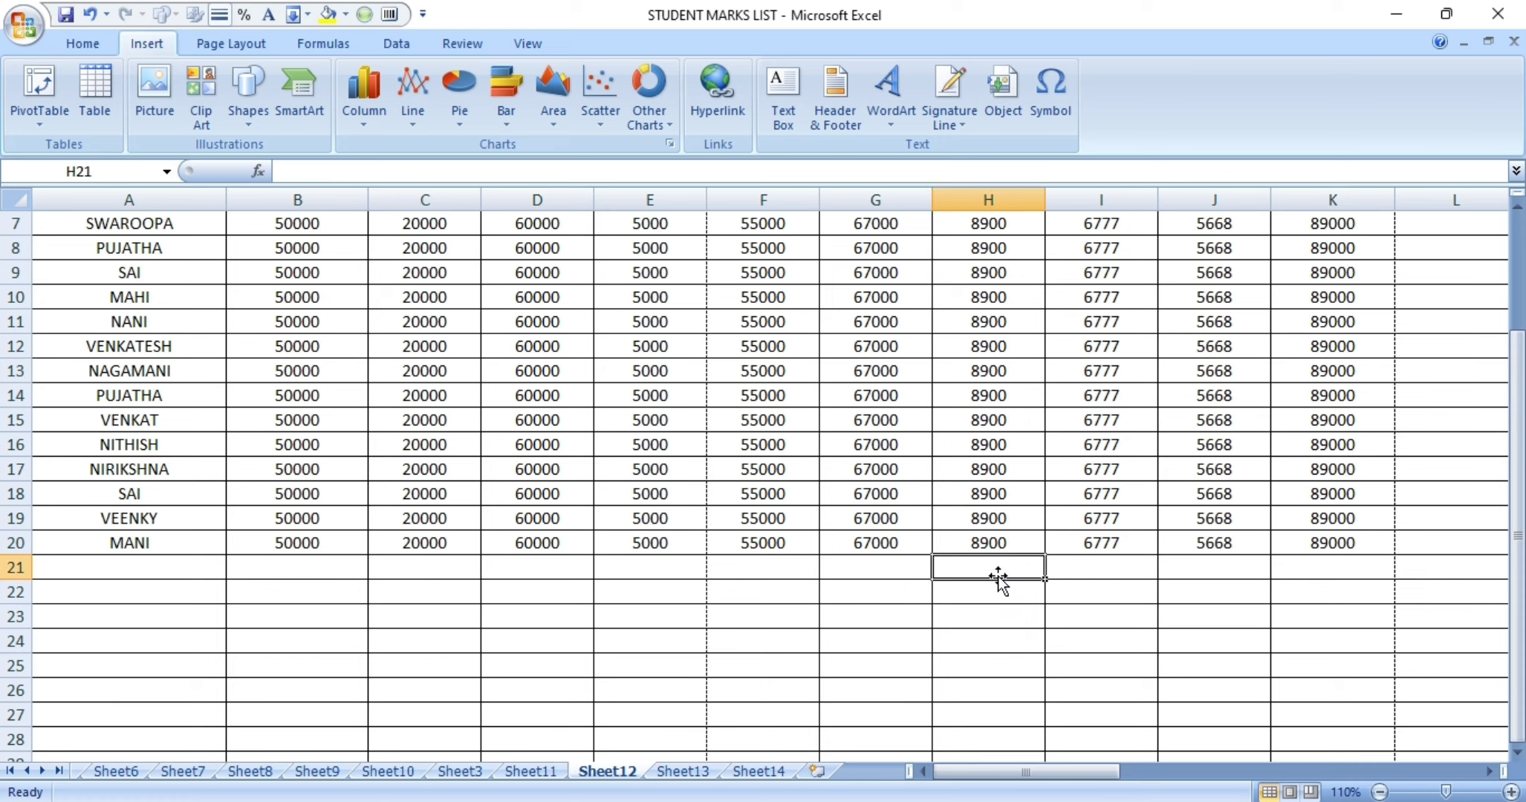
left_click(1063, 104)
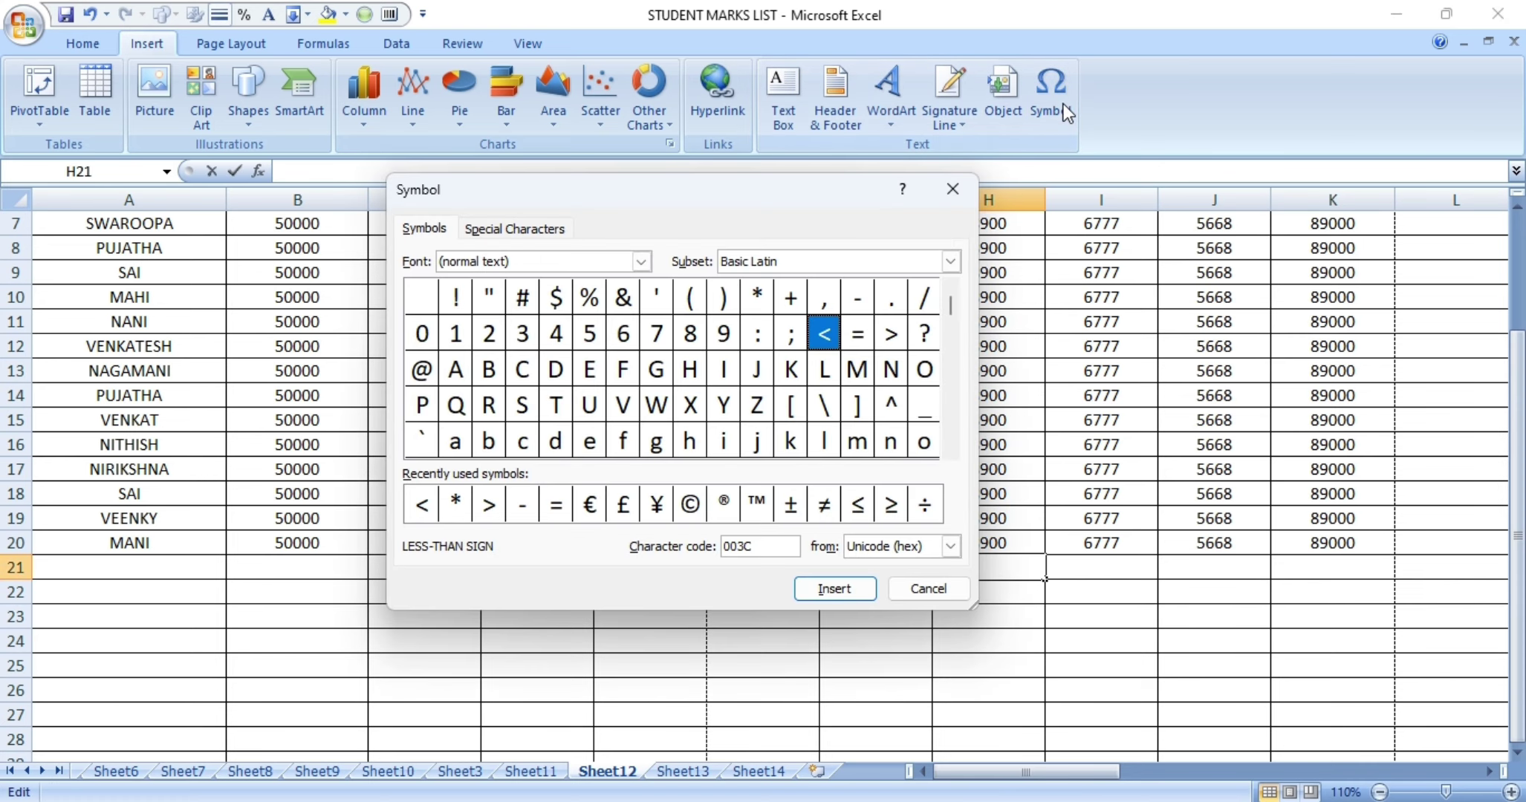
mouse_move(790, 192)
left_mouse_down()
mouse_move(505, 236)
mouse_move(419, 233)
left_mouse_up()
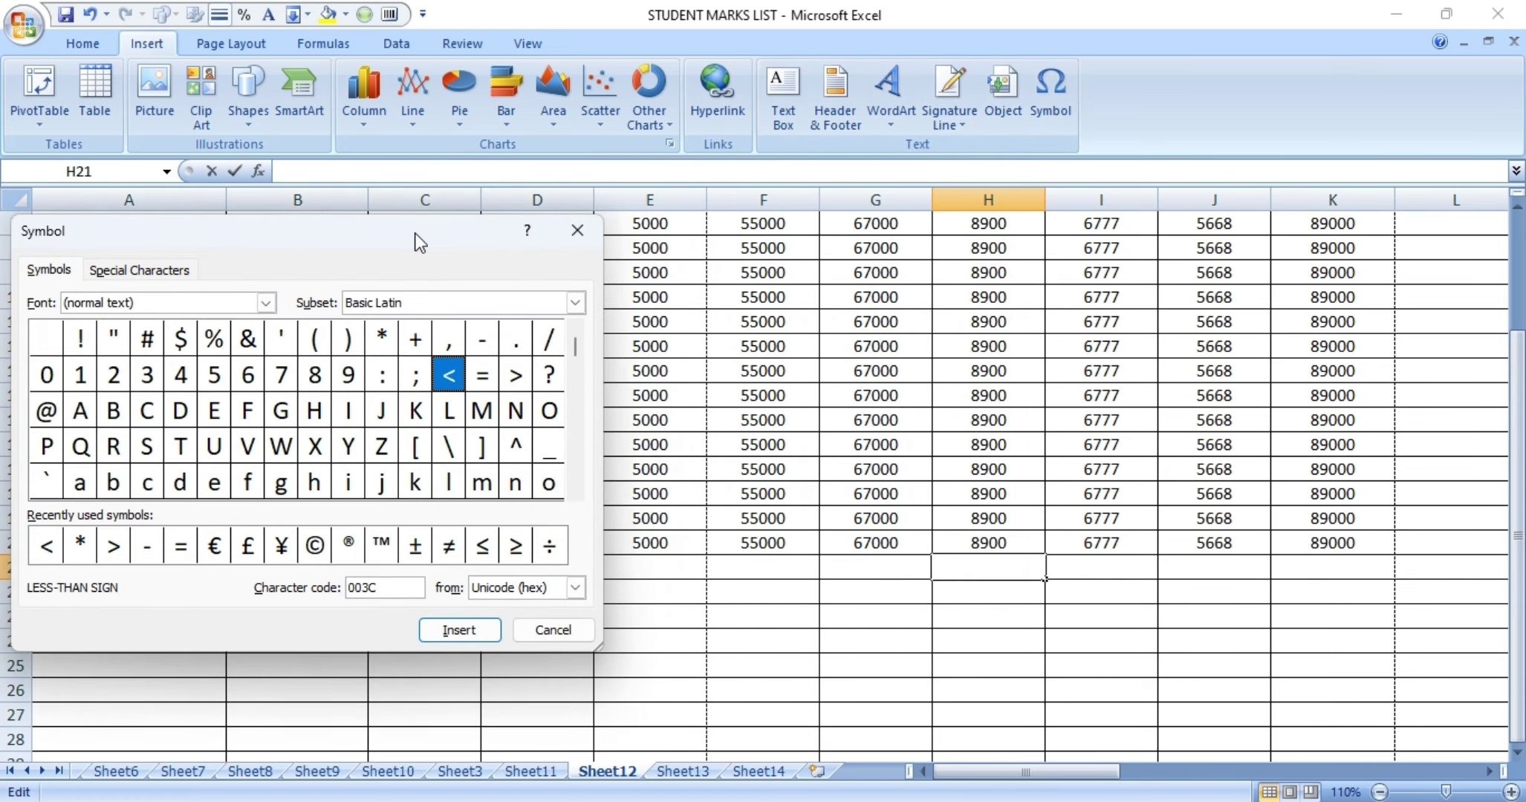
left_click(384, 339)
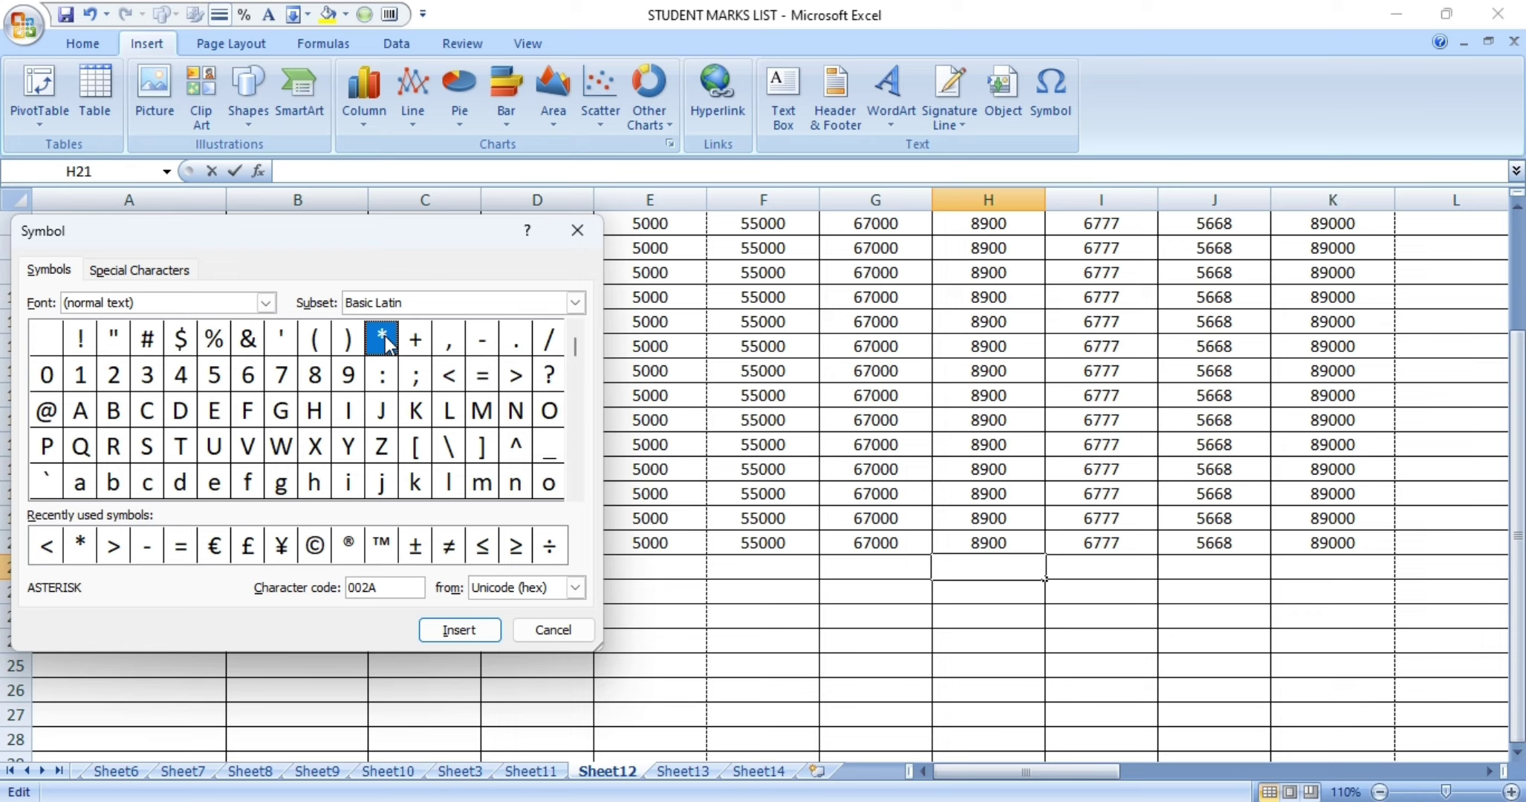
left_click(468, 628)
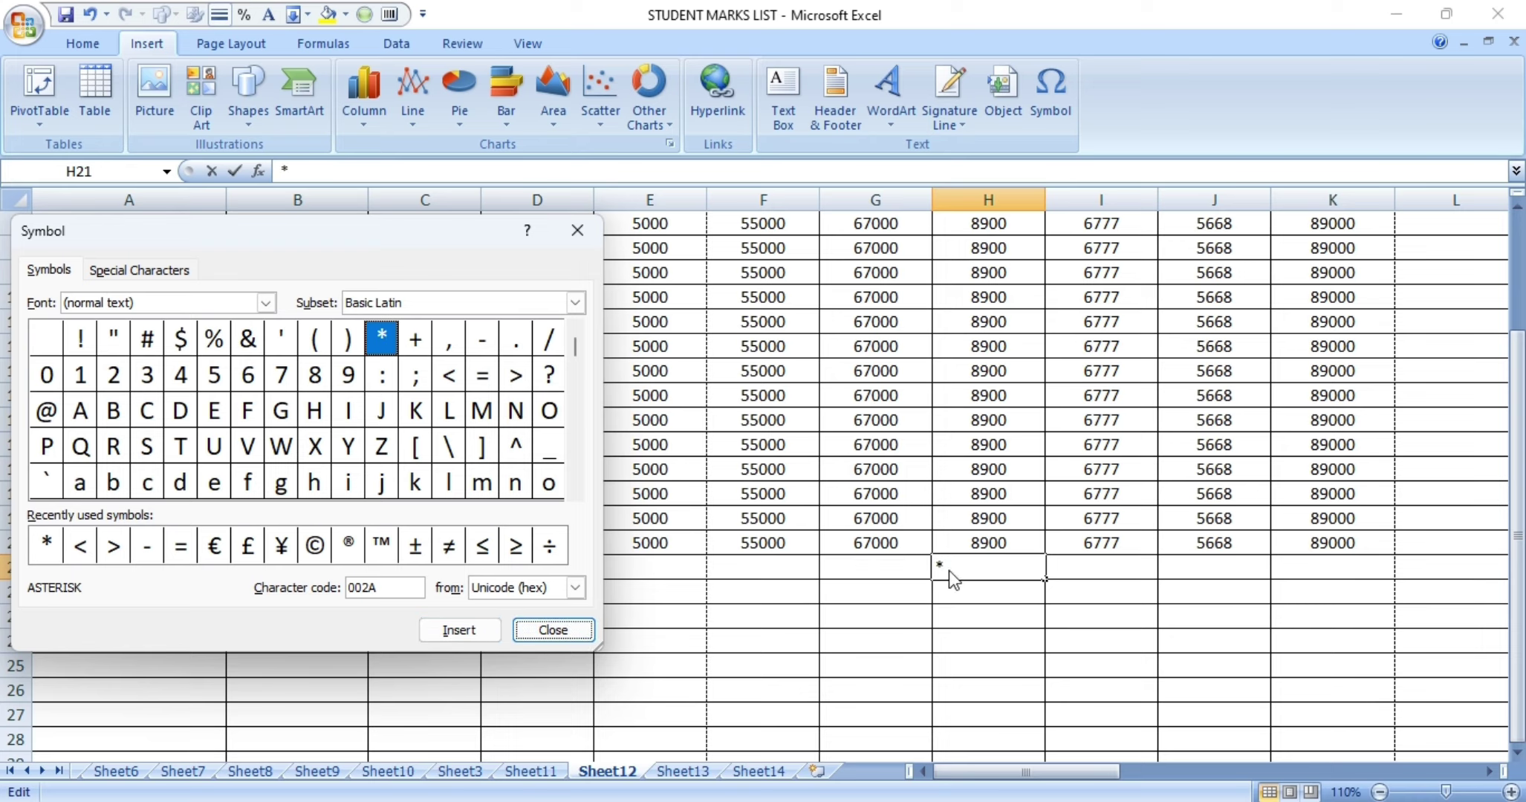
left_click(415, 339)
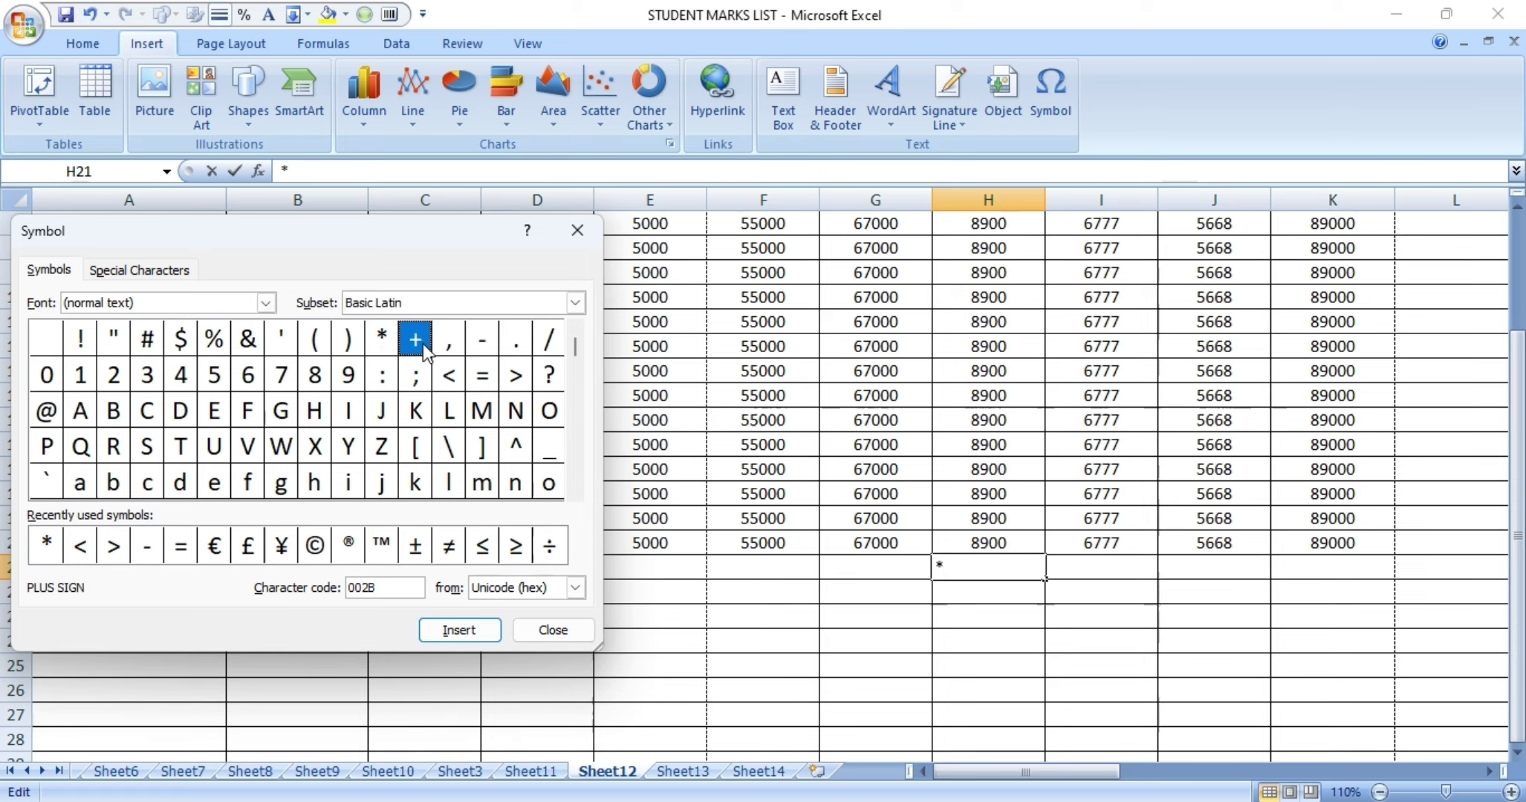
left_click(469, 629)
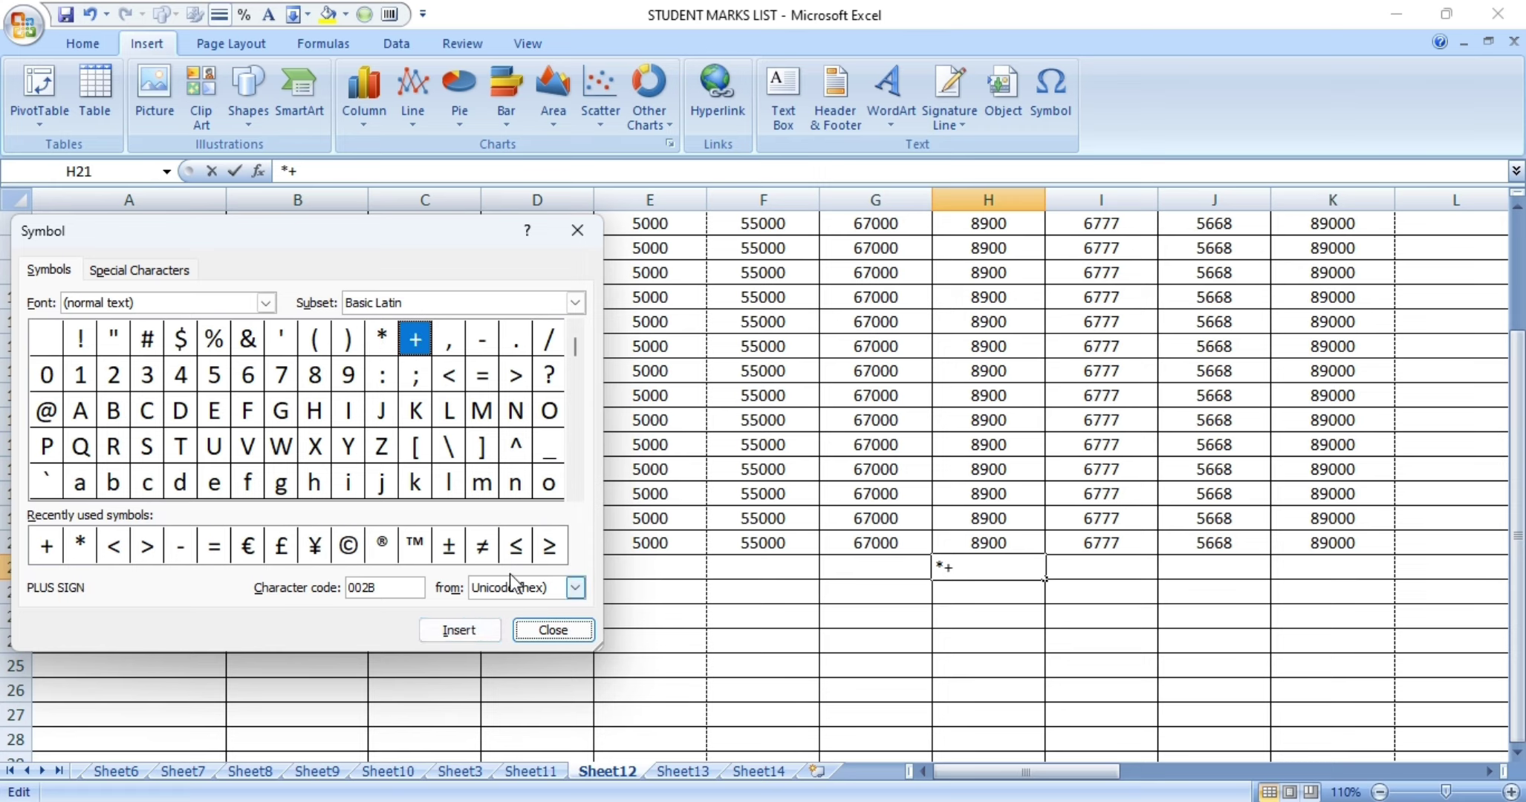
left_click(535, 636)
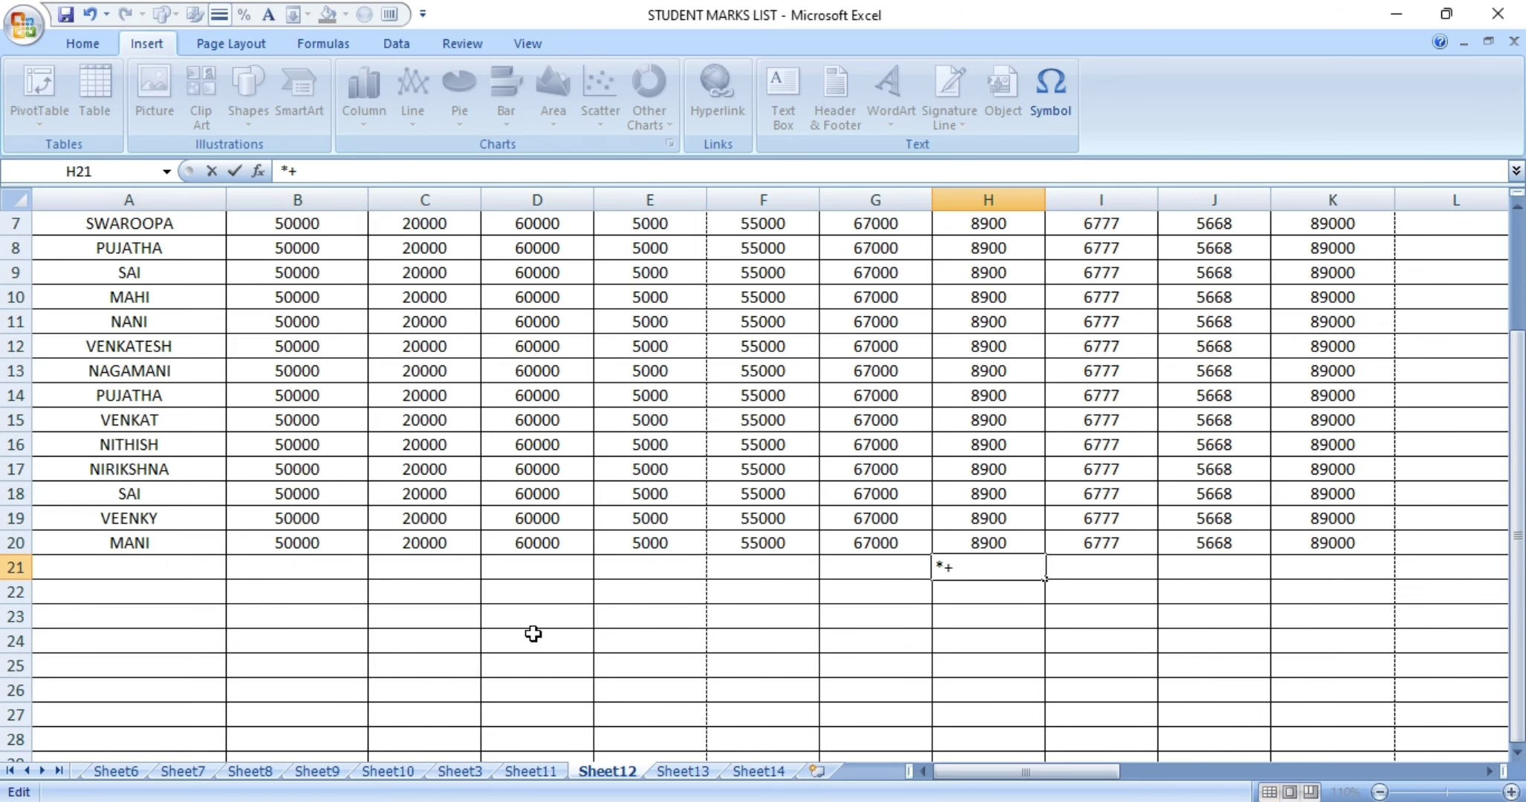
key("BackSpace")
key("BackSpace")
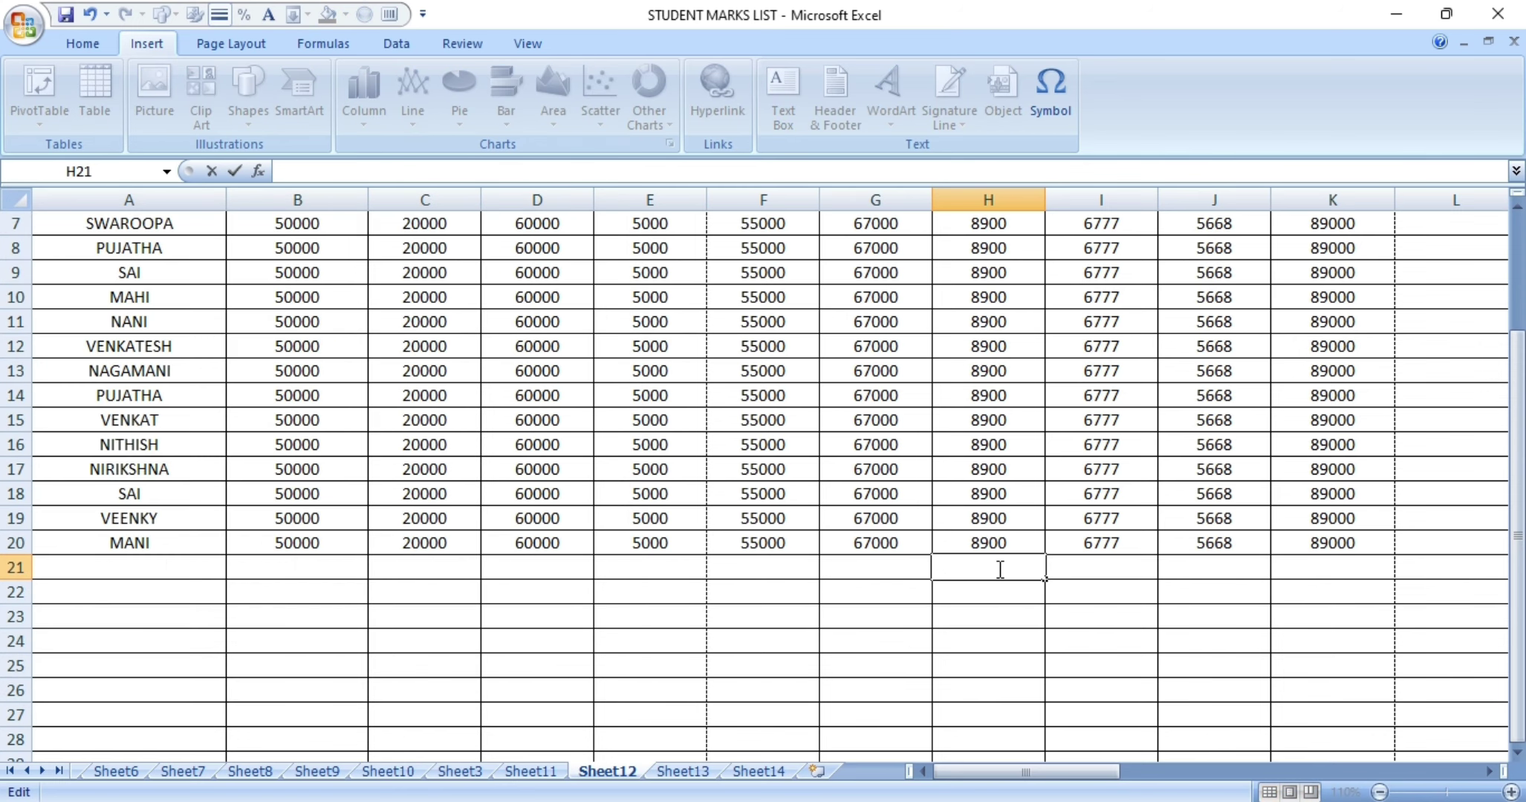